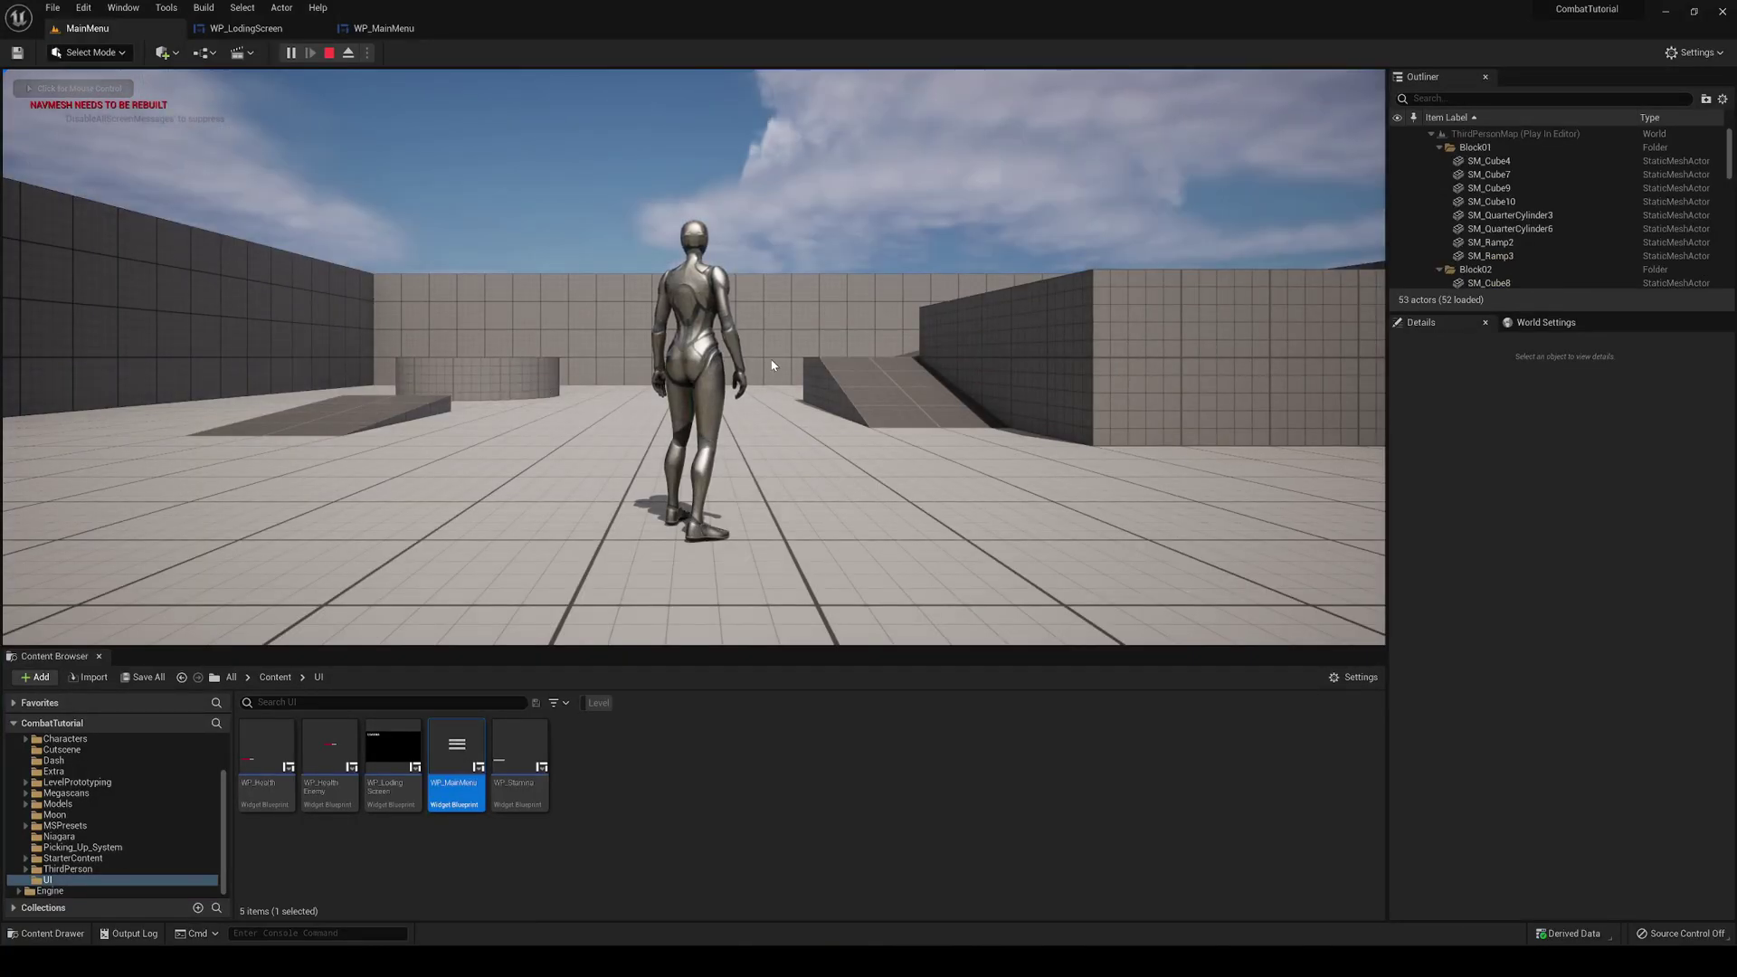
Move the character around the third-person level in the running play session to preview the result
click(772, 365)
key(w)
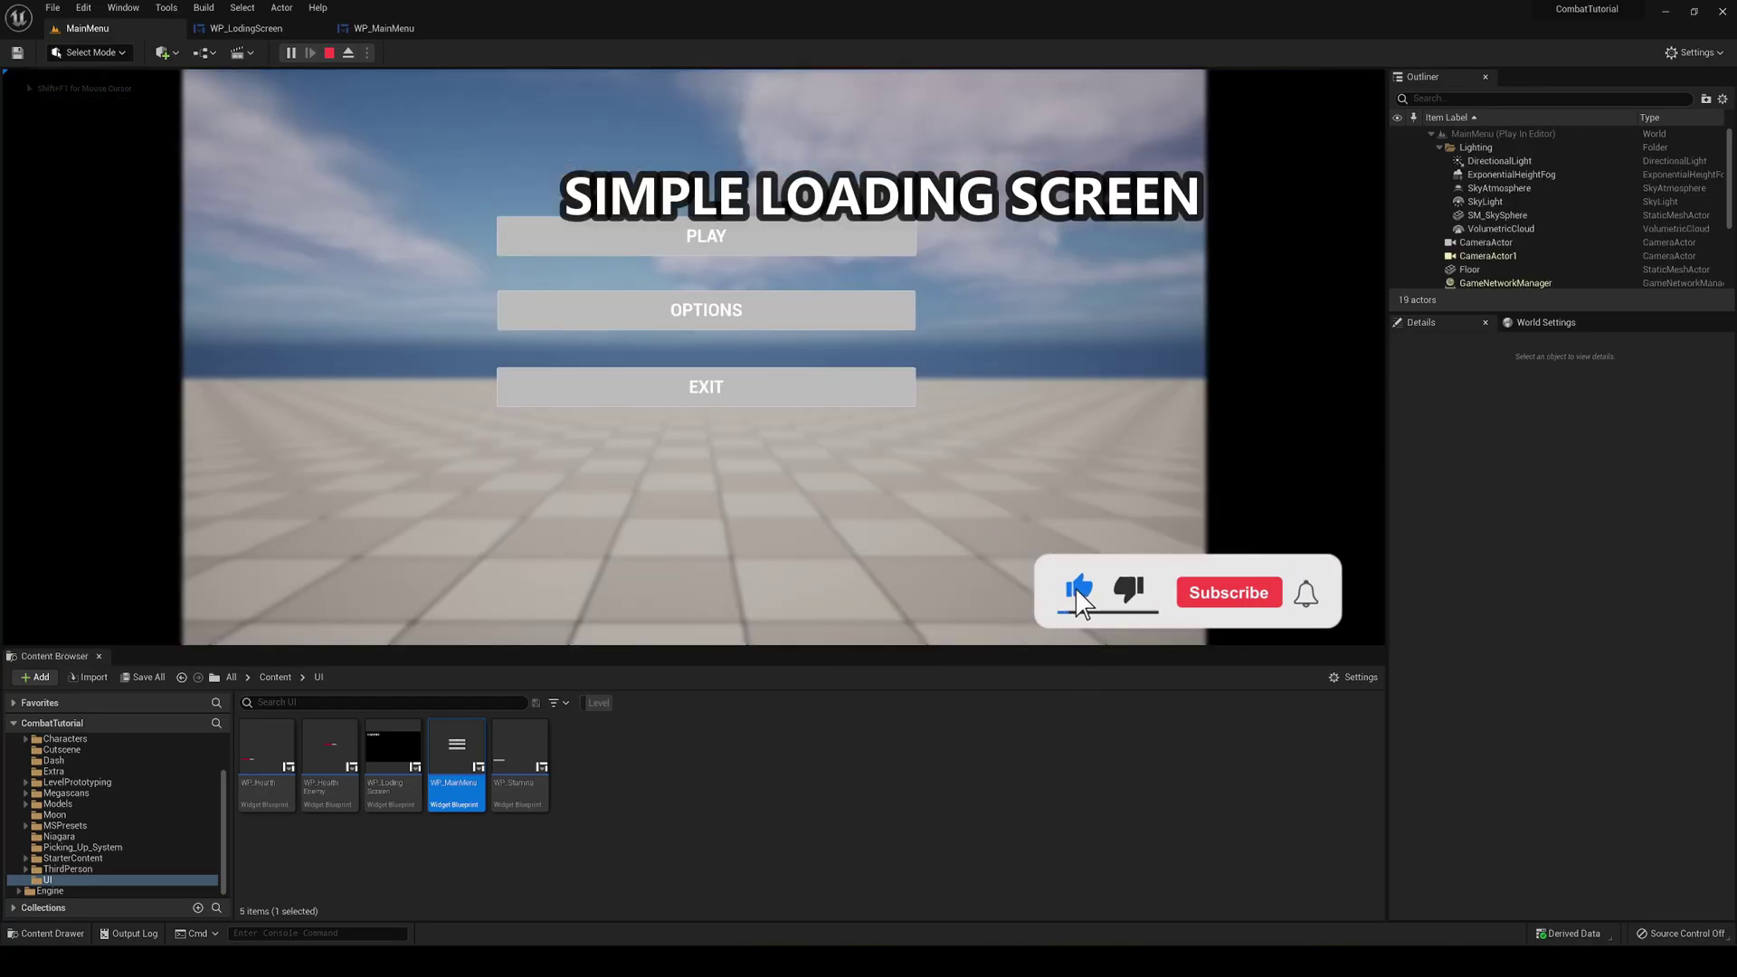
click(709, 239)
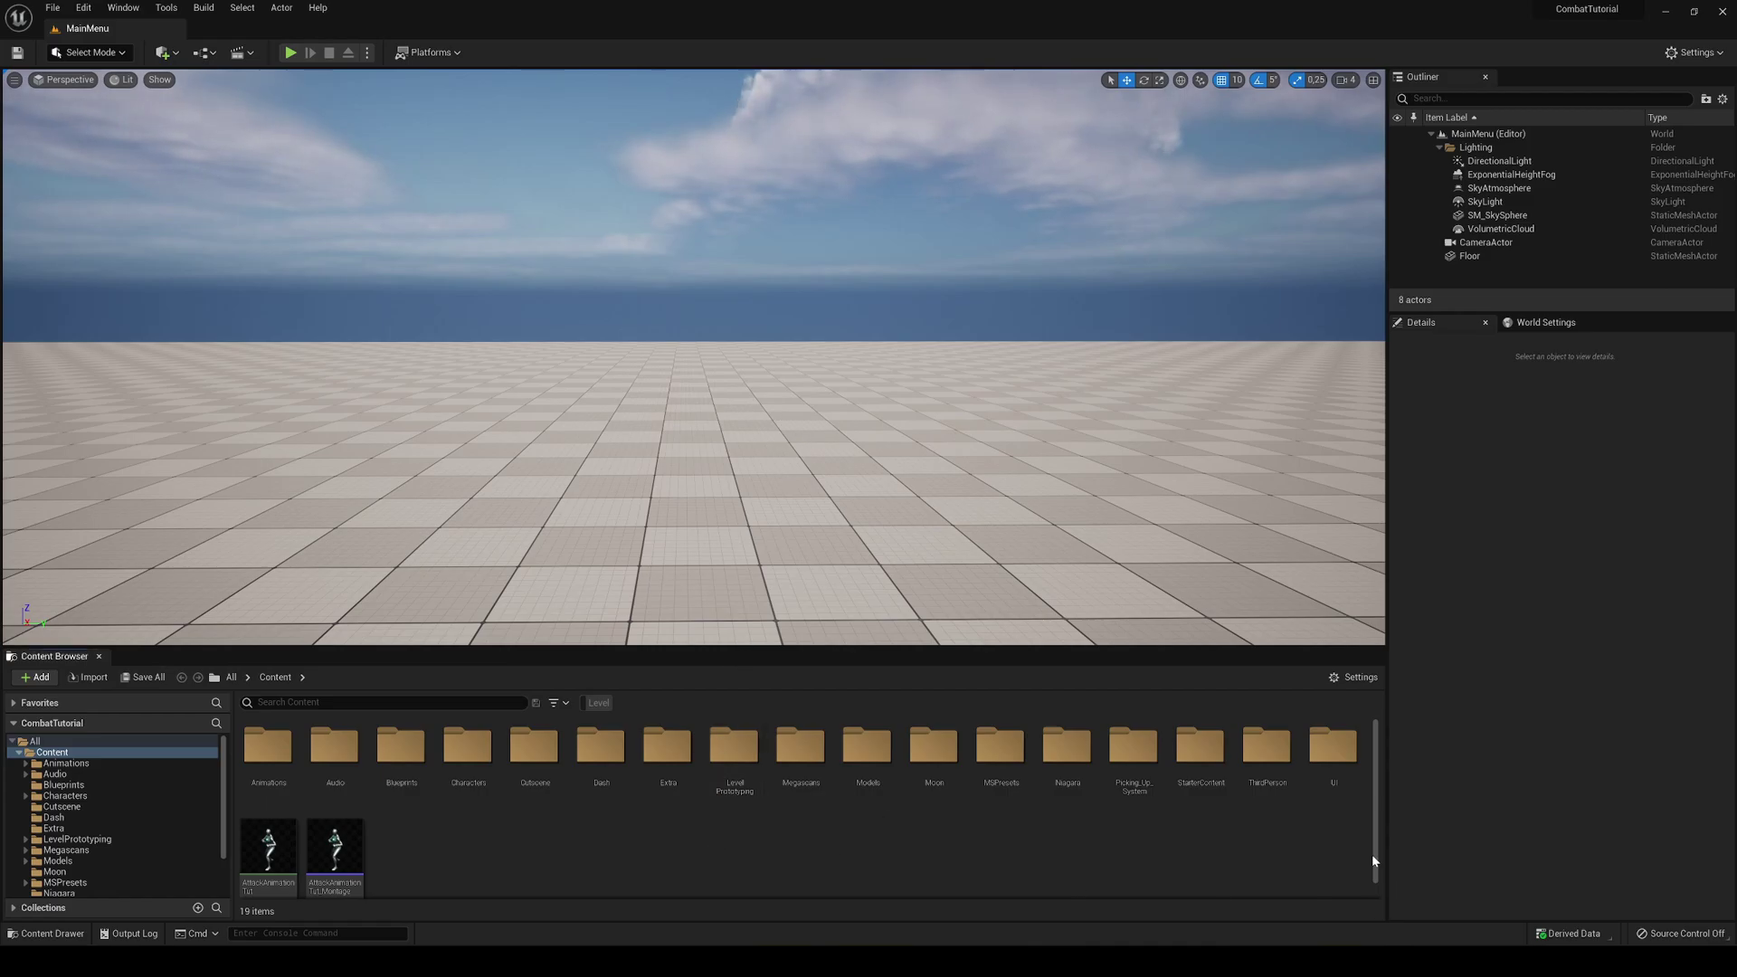
Create a Widget Blueprint based on User Widget in the UI content folder and name it WP_LodingScreen
click(1343, 771)
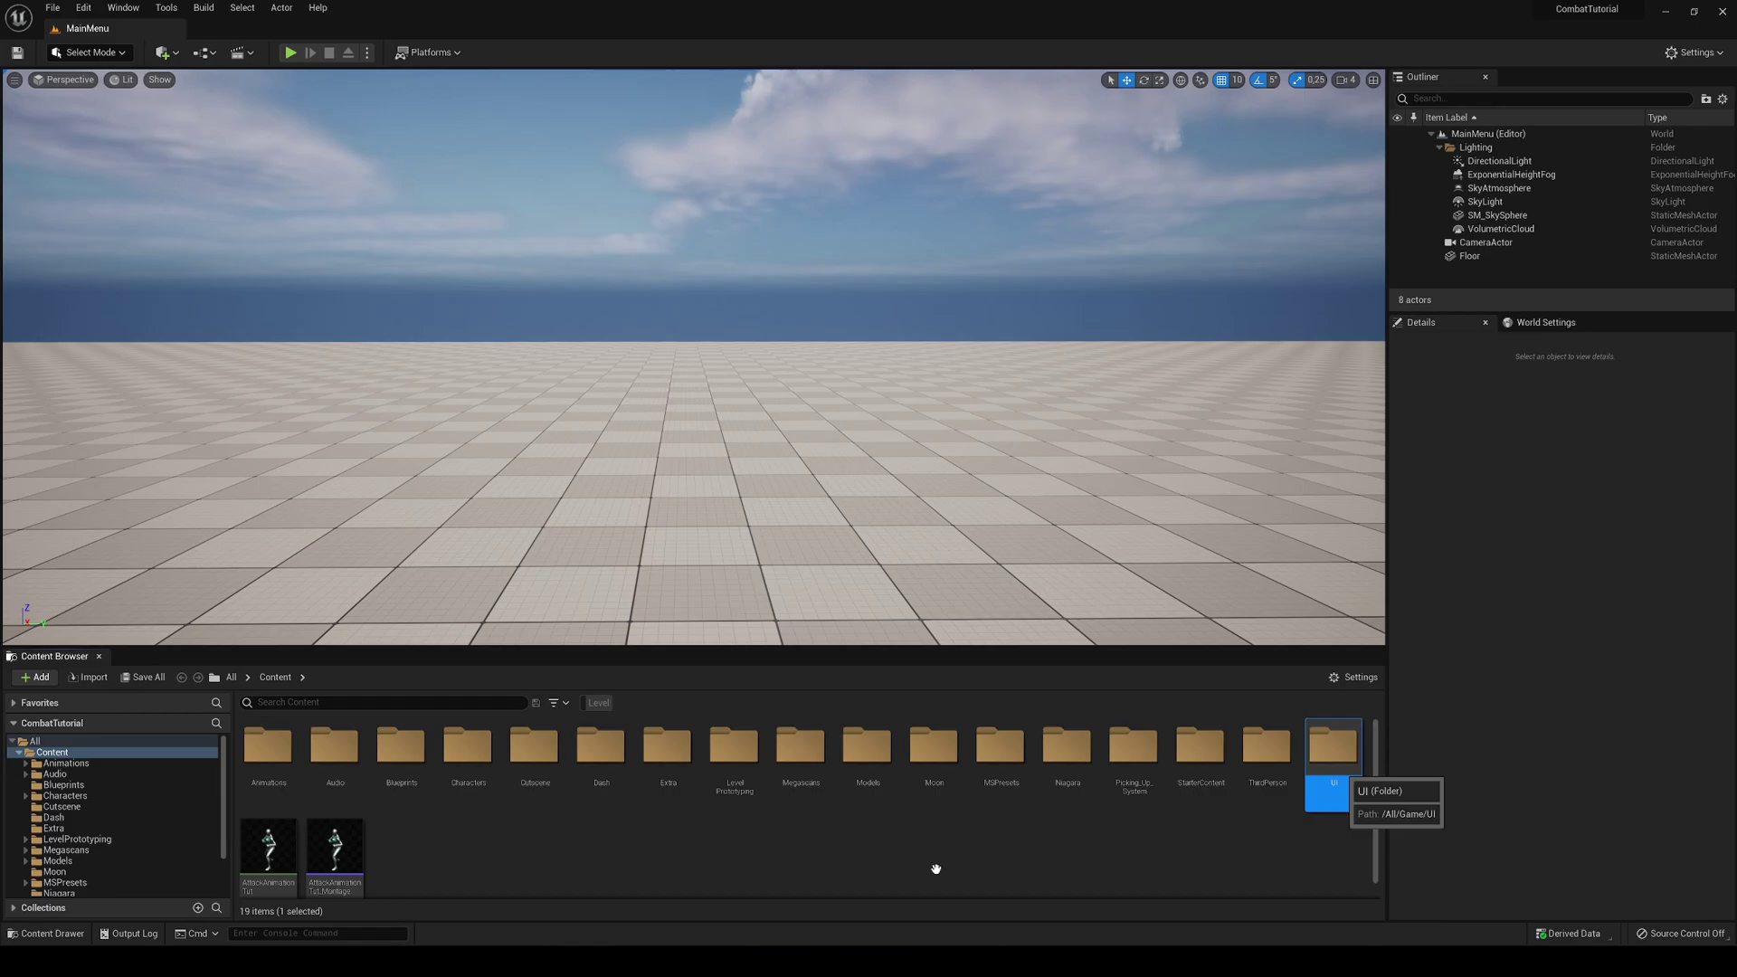
key(Return)
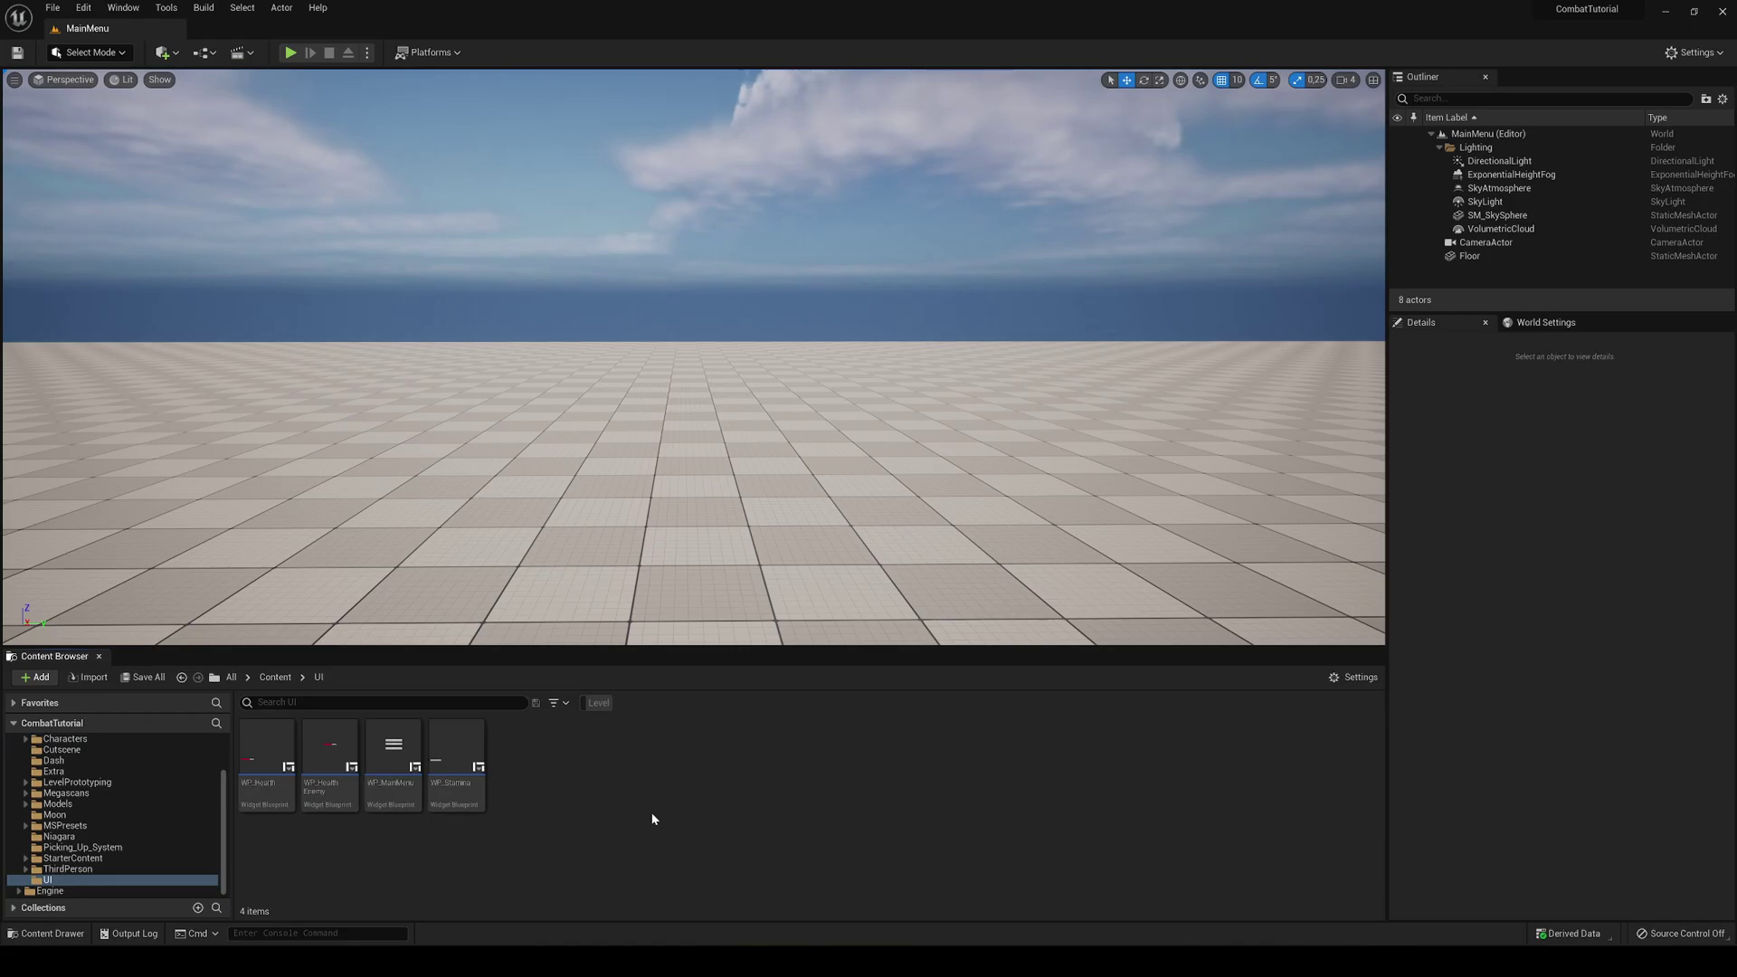
right_click(633, 806)
mouse_move(686, 803)
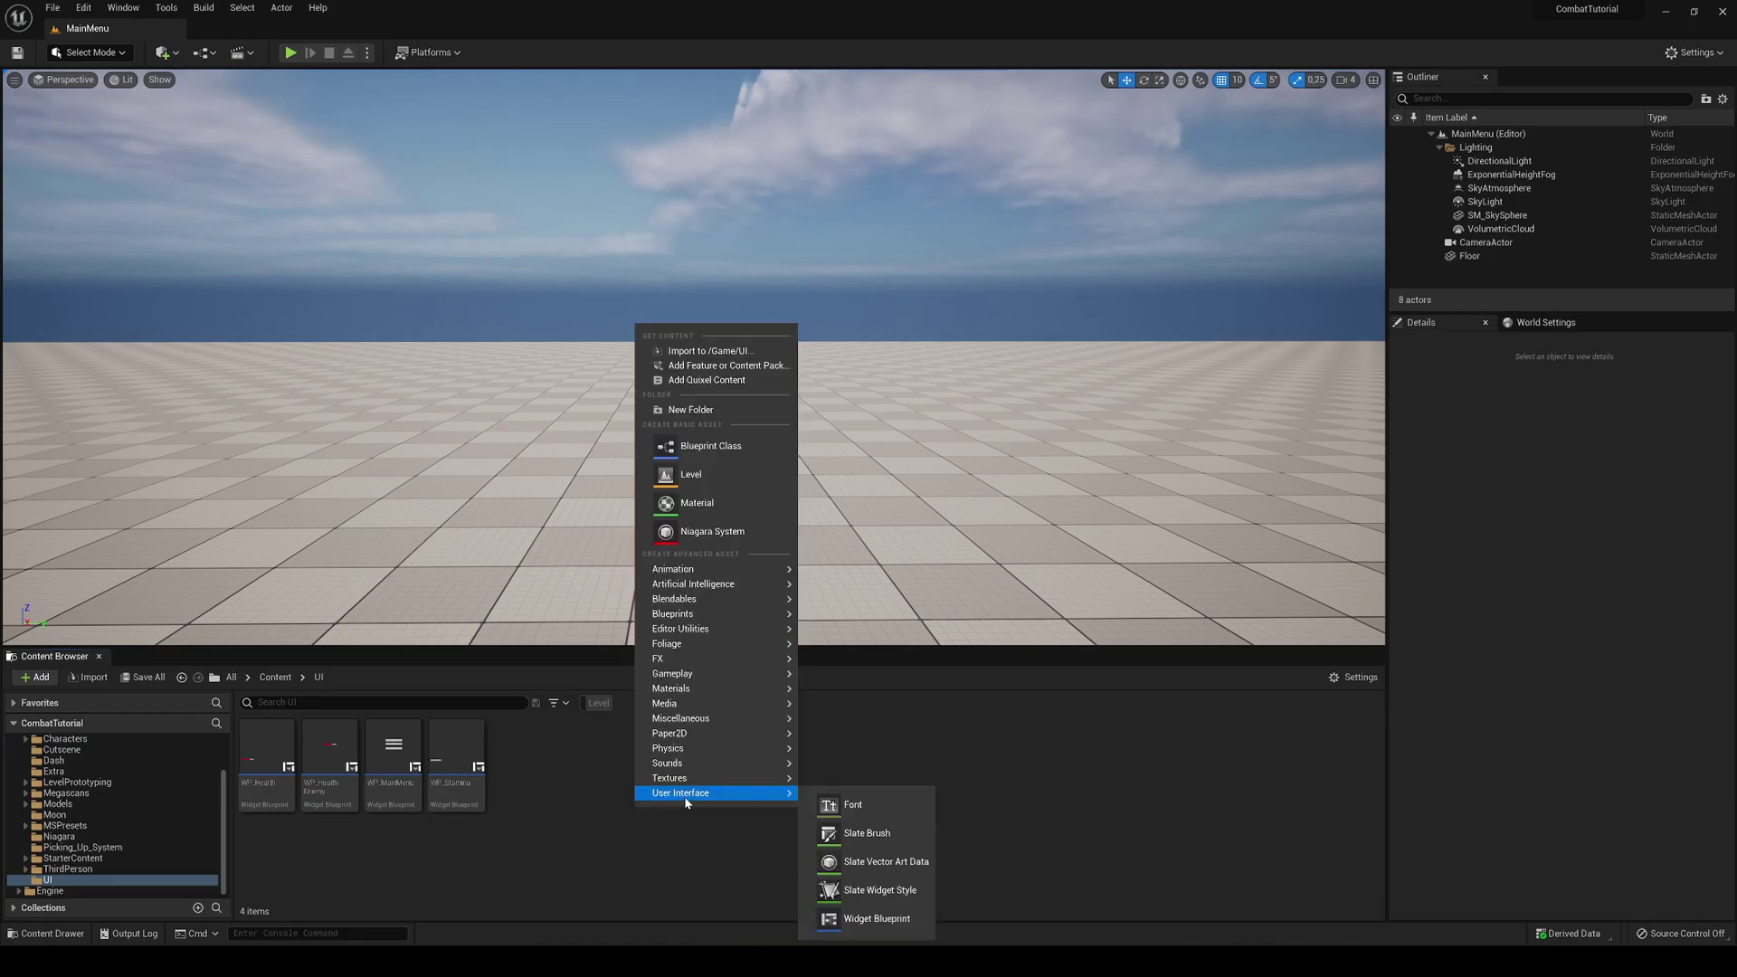
click(862, 909)
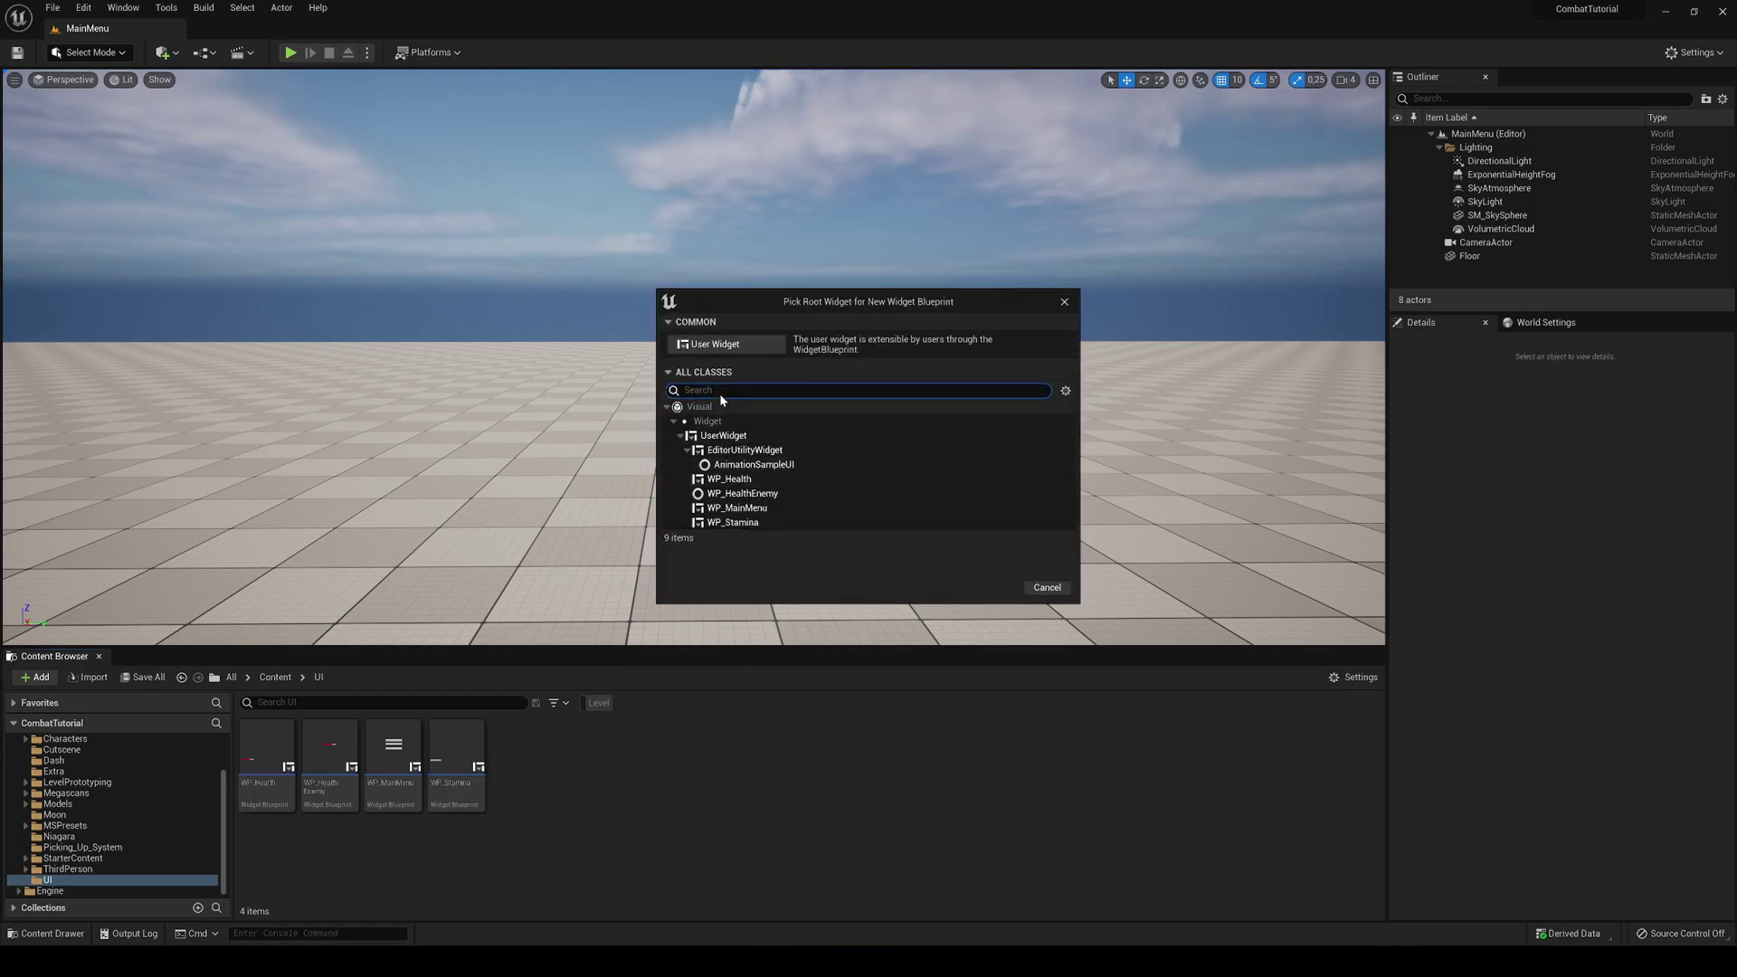
click(715, 344)
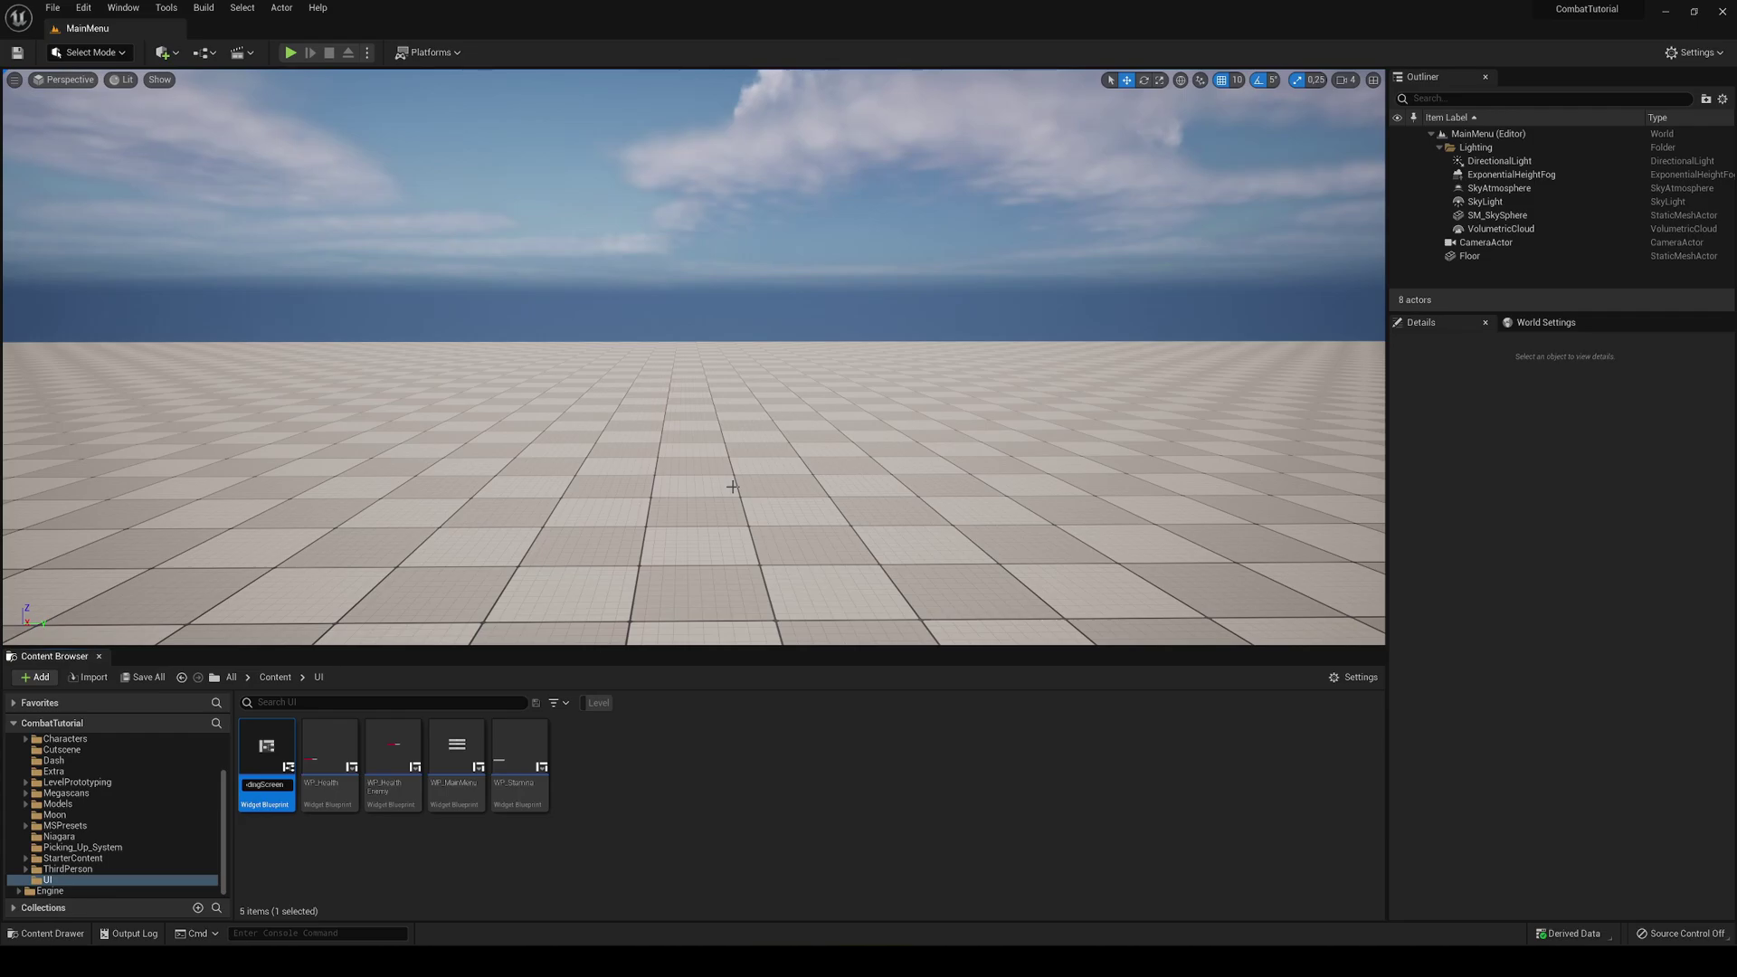
text(WP_LodingScreen)
key(Return)
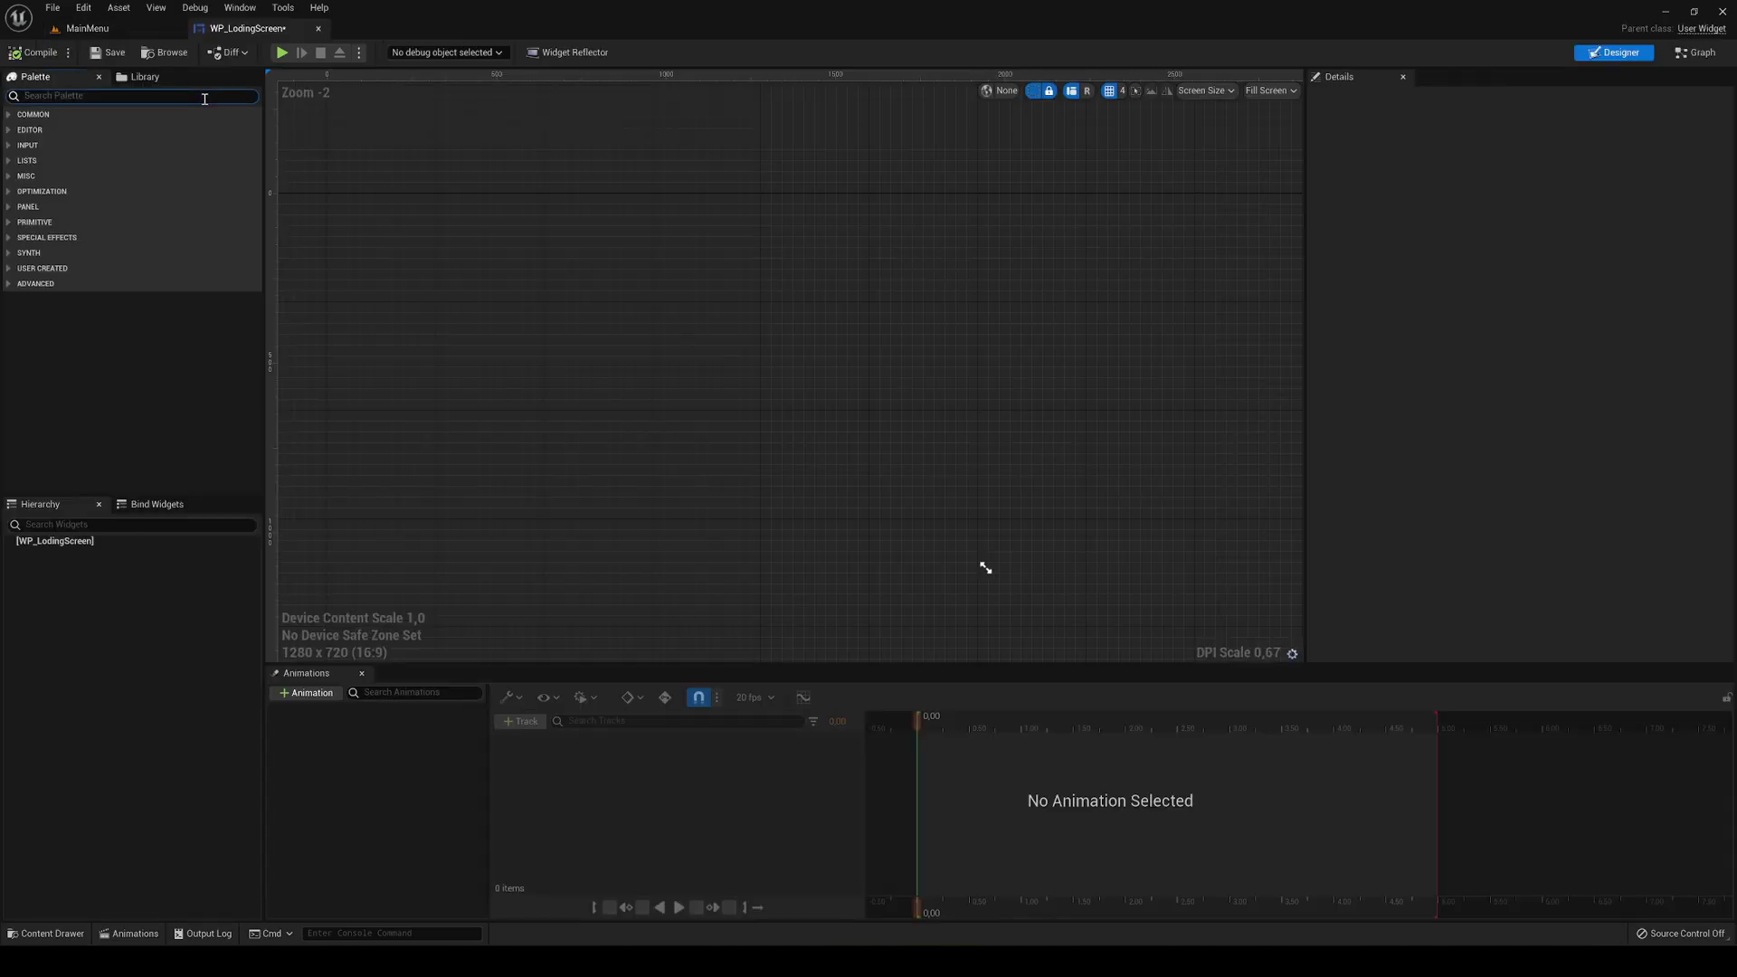
Add a Canvas Panel as the root element of the WP_LodingScreen widget
click(205, 99)
text(cav)
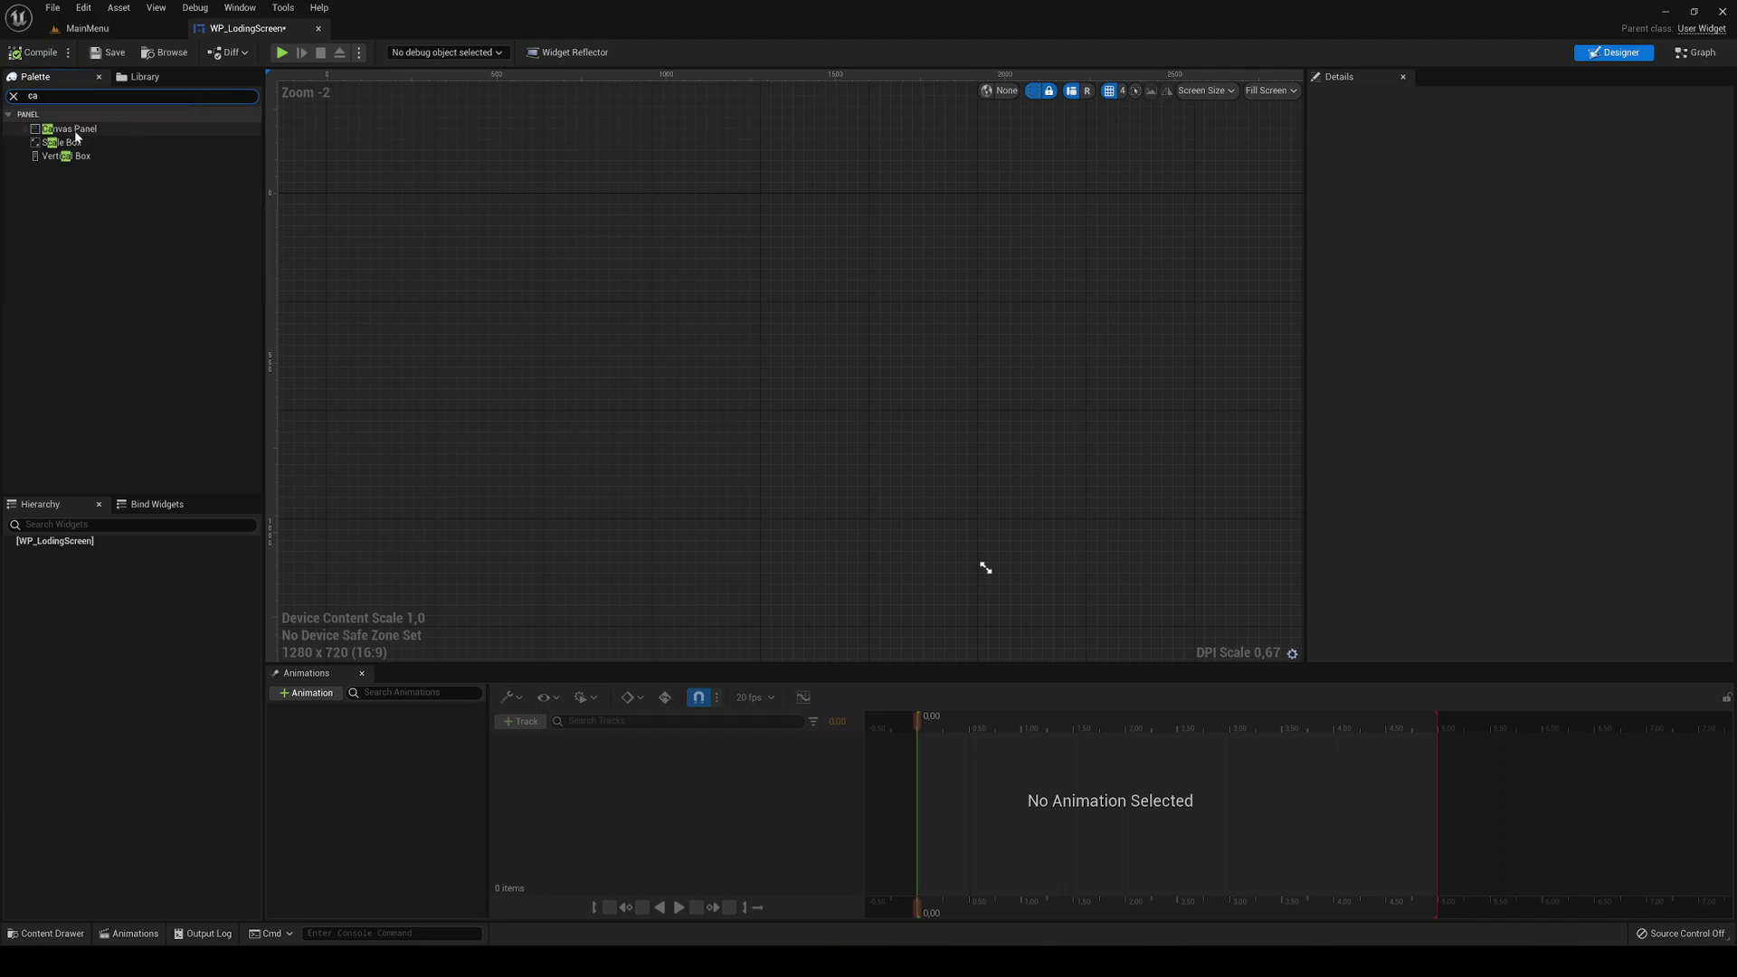
drag(68, 129, 90, 563)
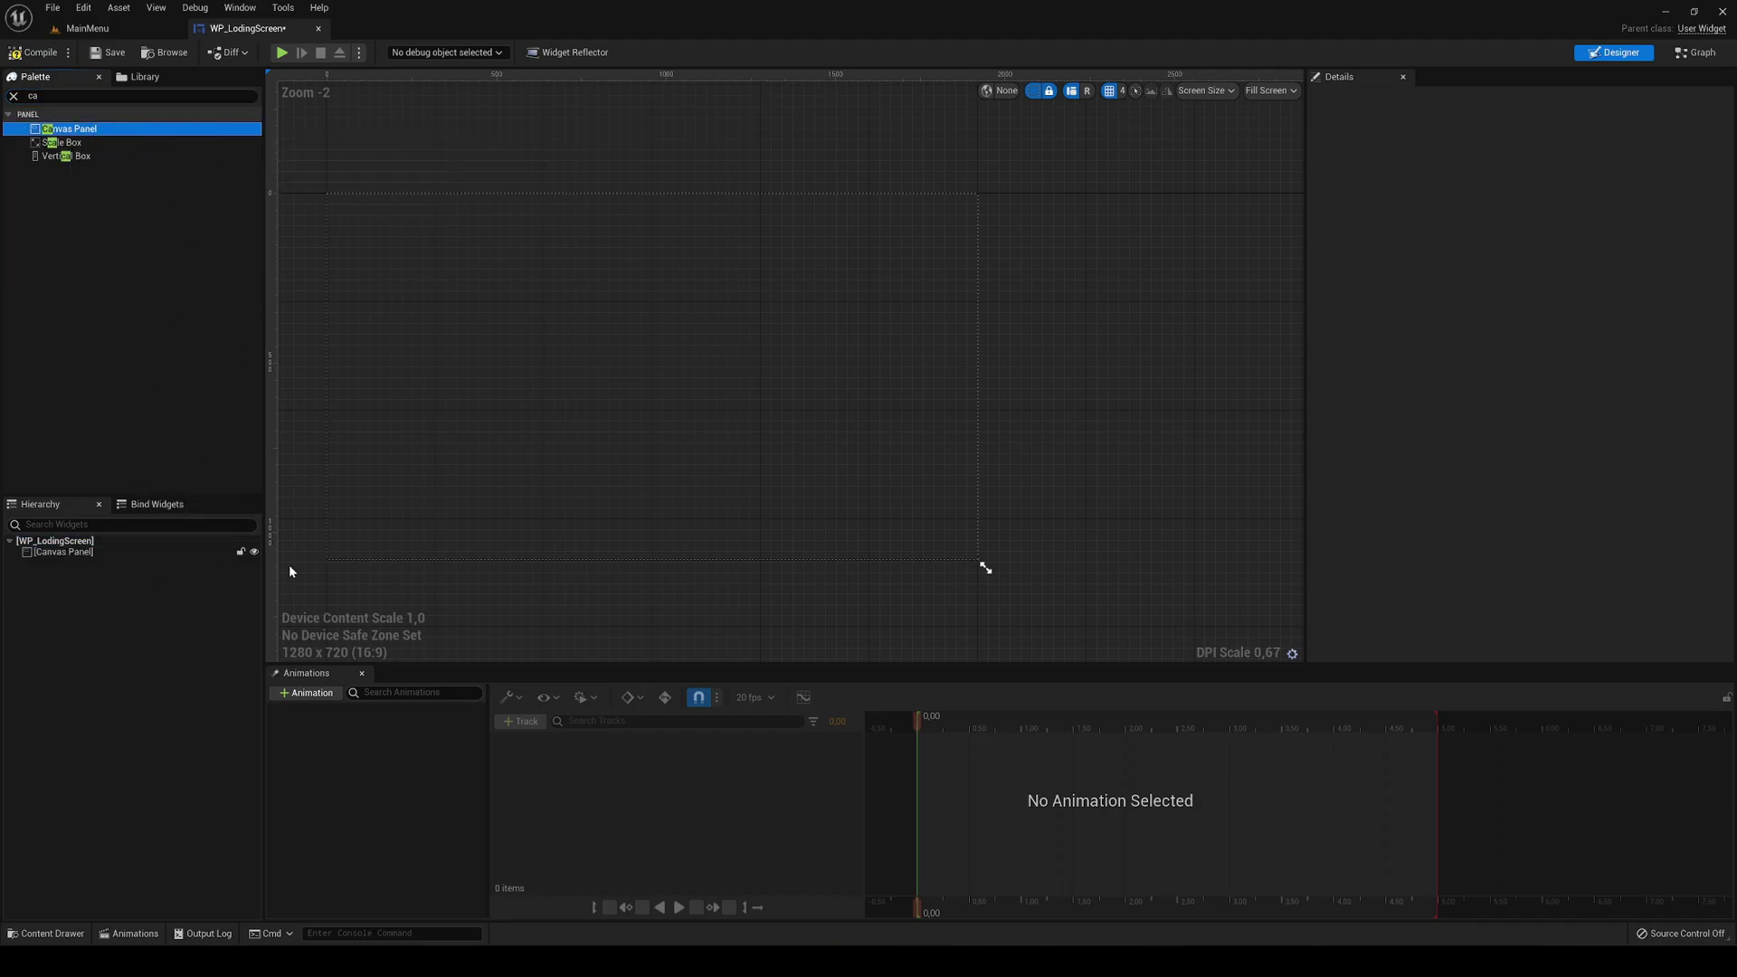
click(14, 96)
Add an Image to the canvas panel and set its anchors to stretch across the whole canvas
scroll(625, 295, up, 1)
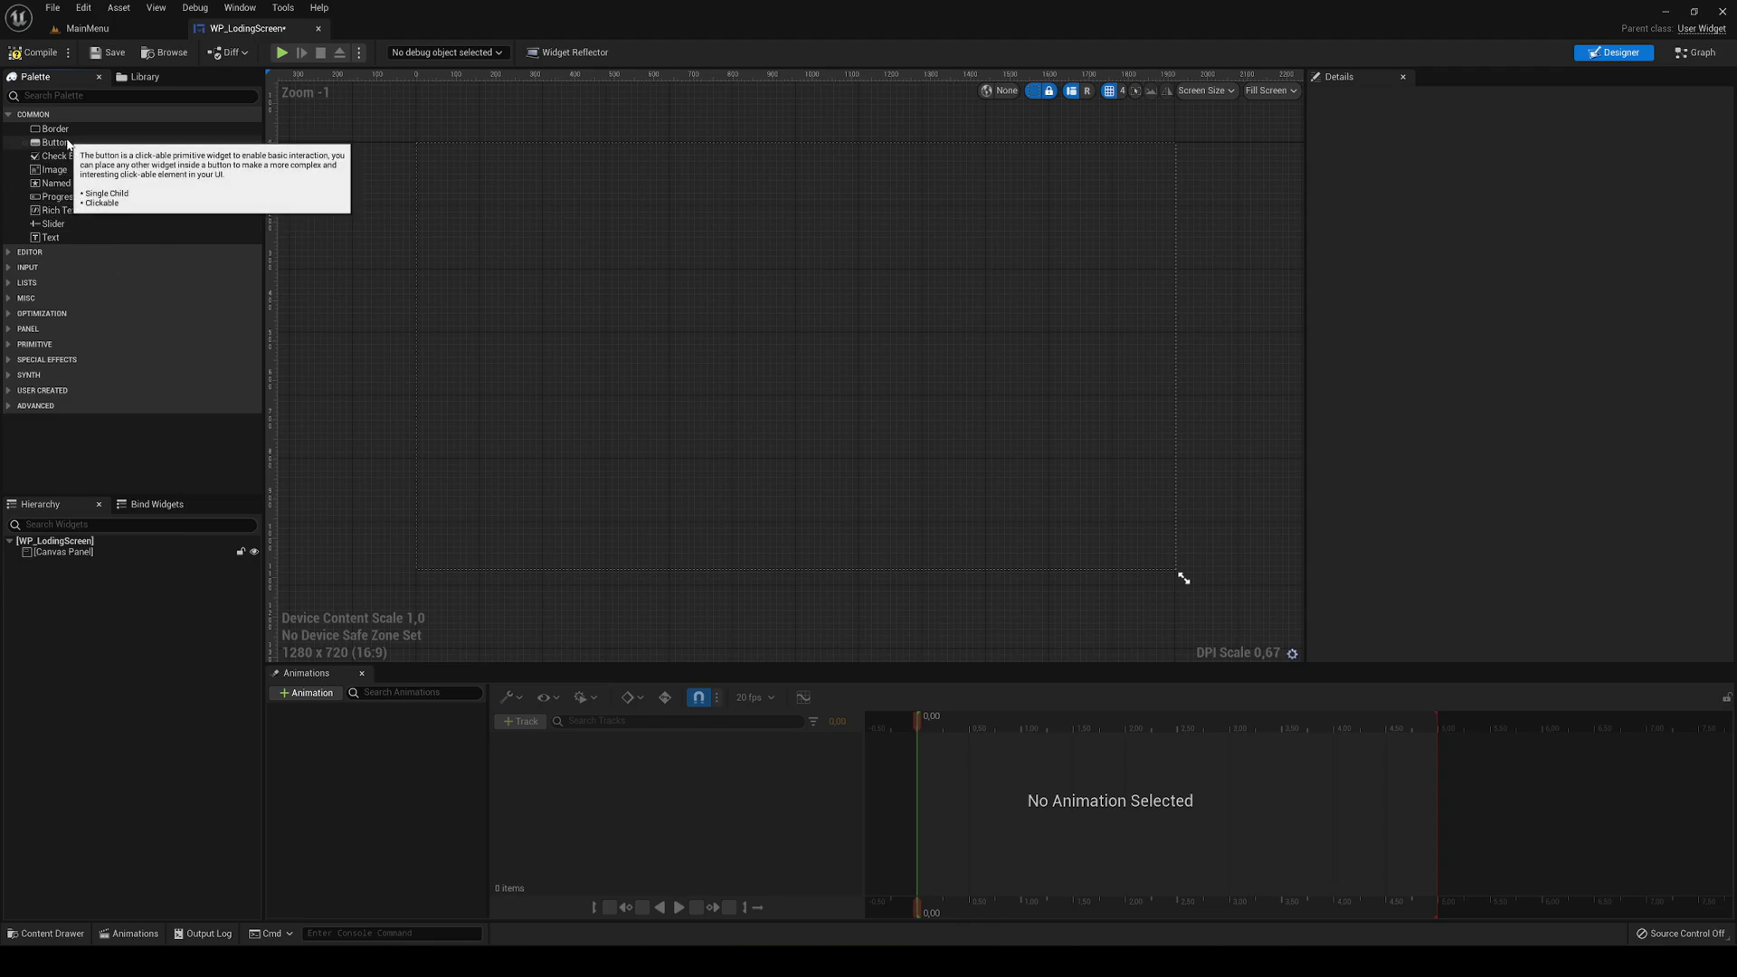
drag(50, 170, 655, 265)
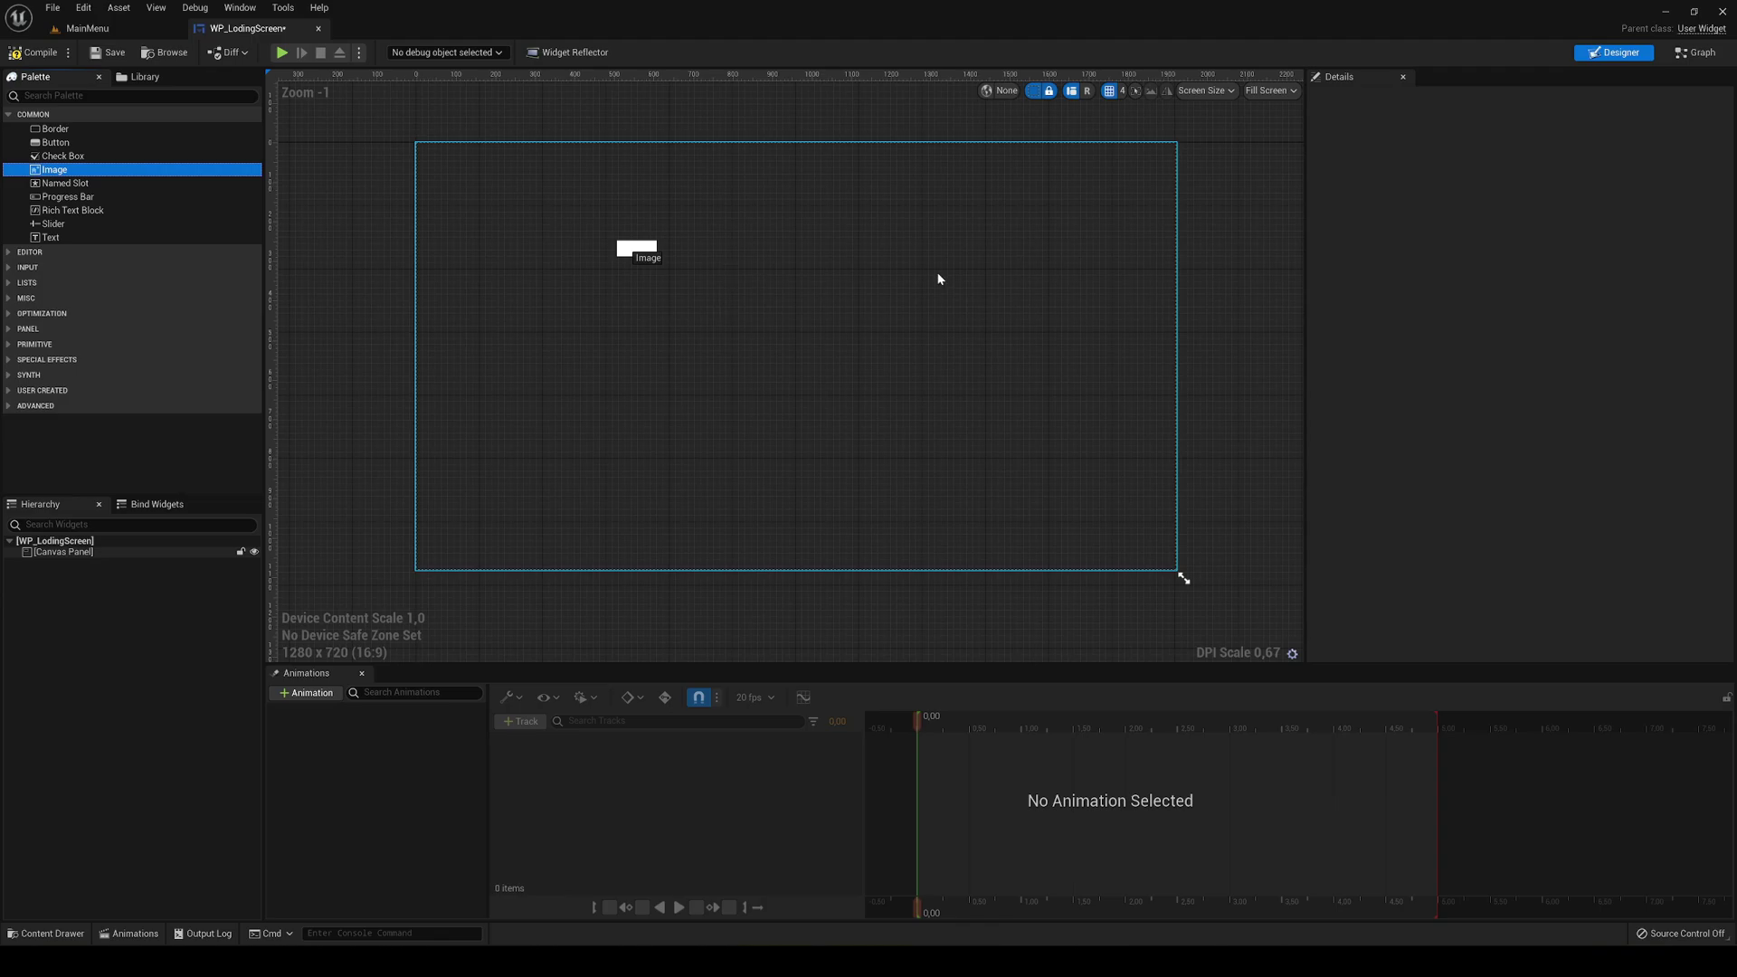
drag(637, 250, 637, 250)
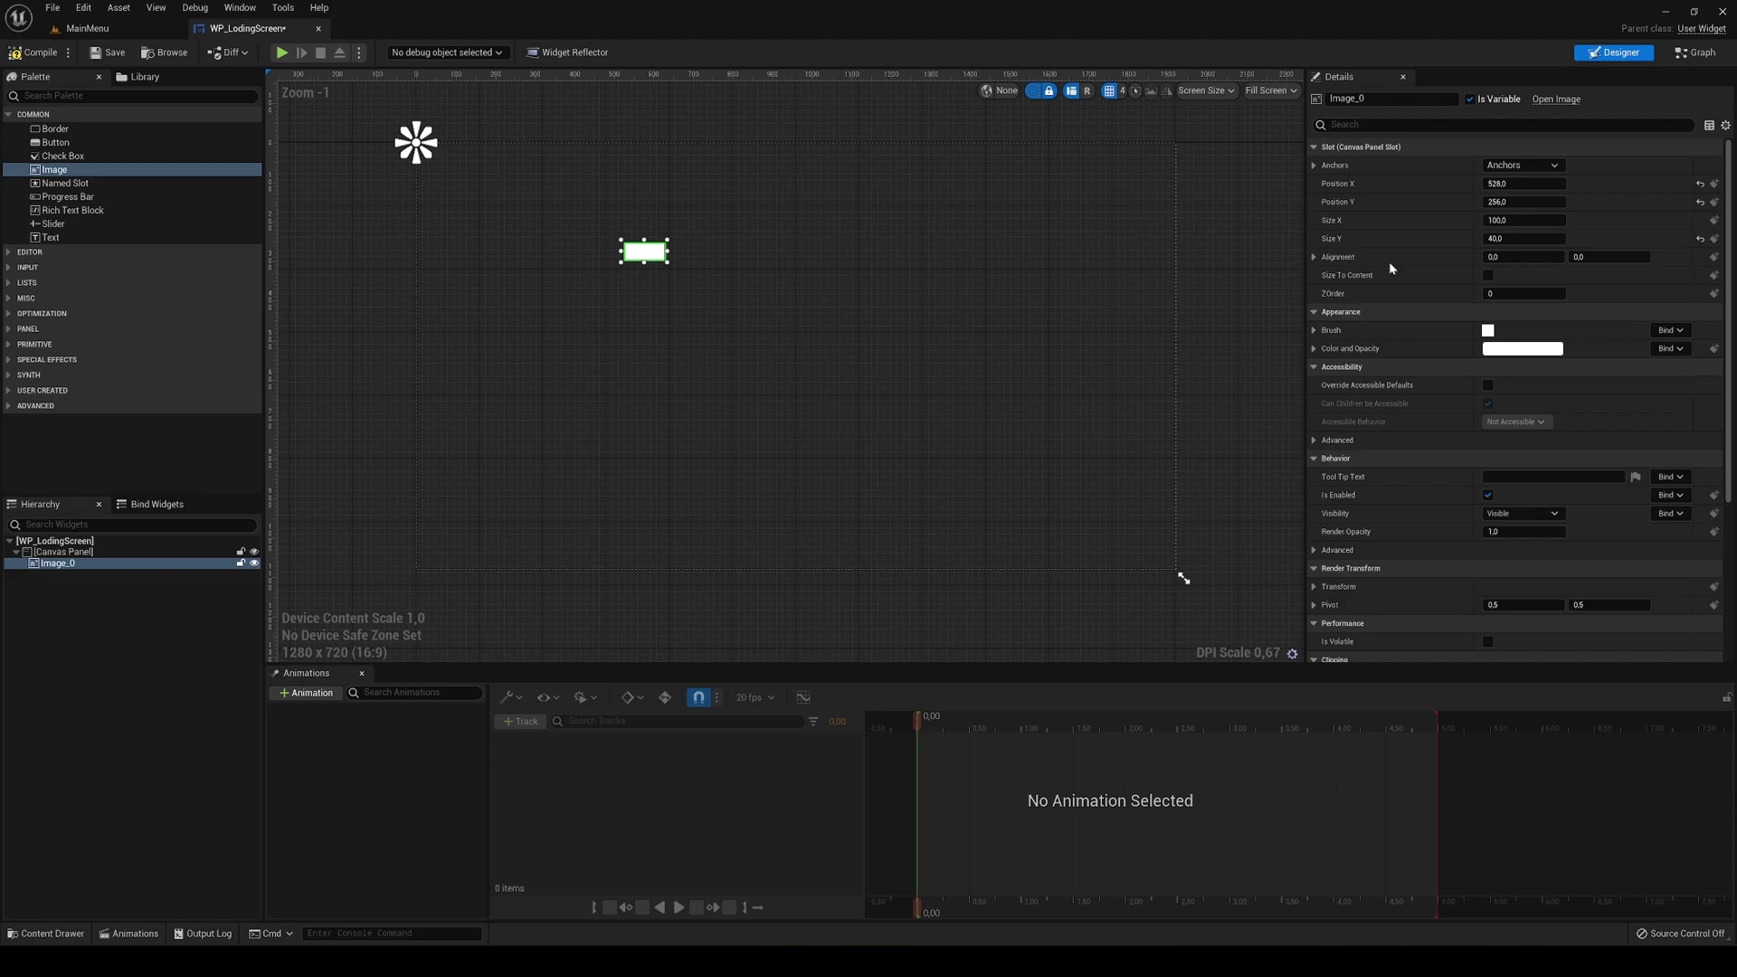
click(1514, 183)
click(1521, 164)
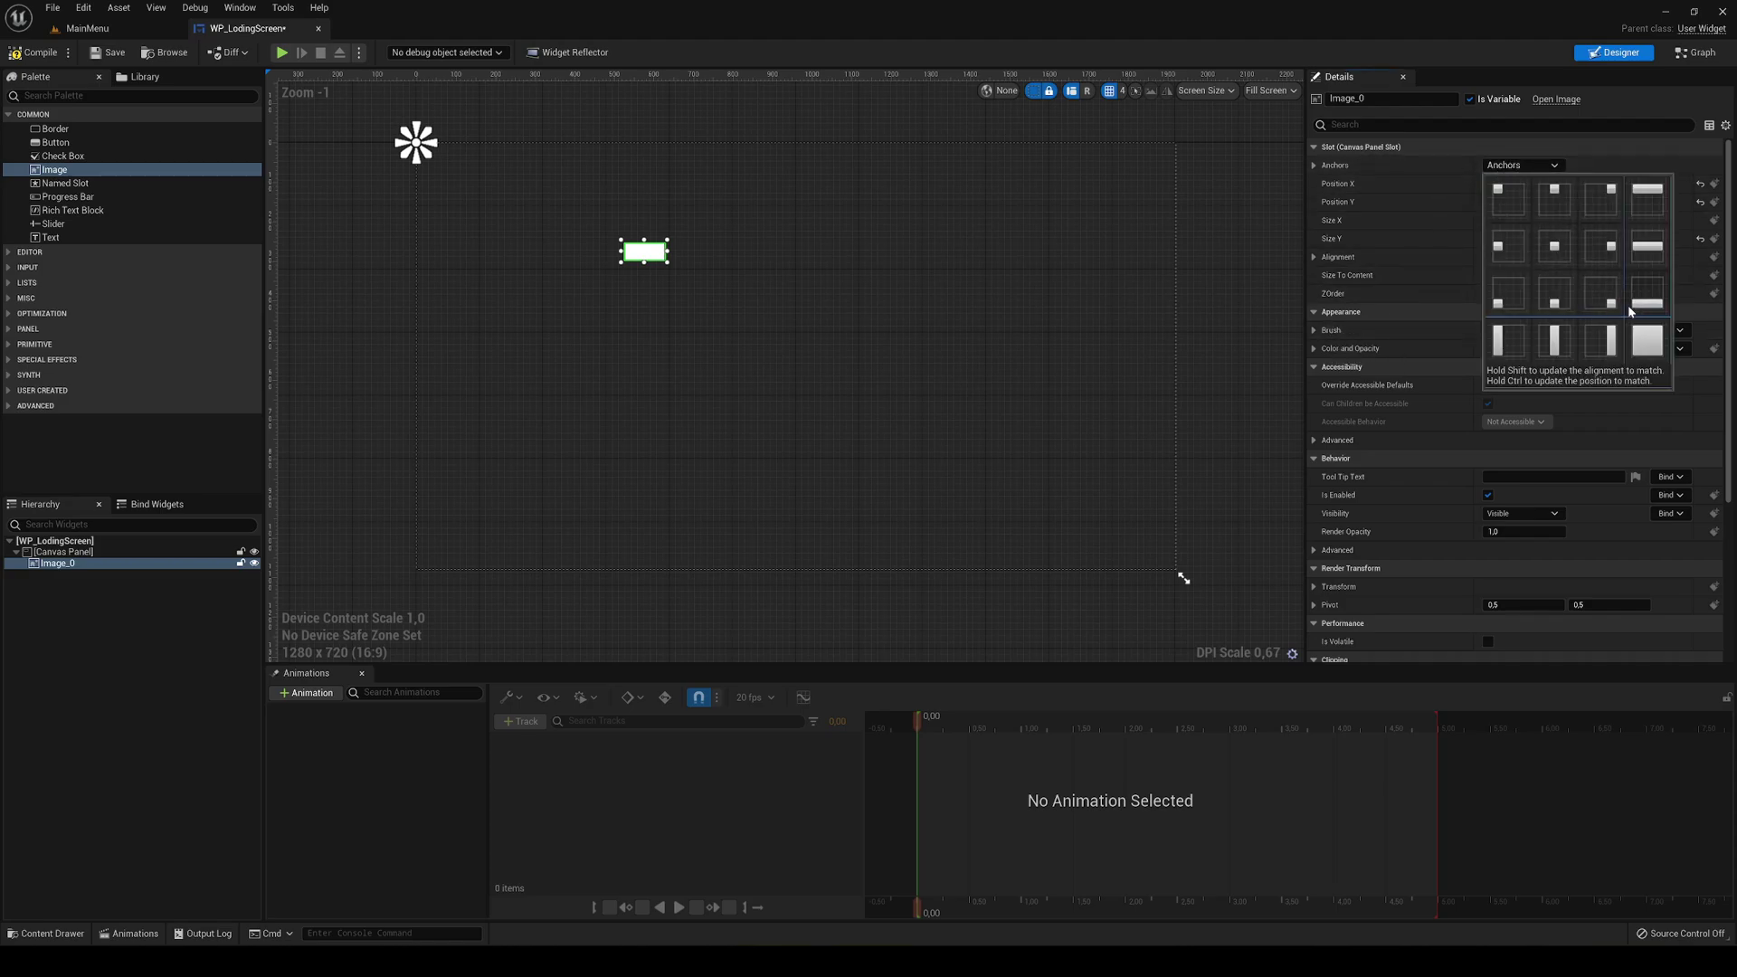
click(1648, 342)
Set the image's left, top, right and bottom offsets to 0 so it fills the canvas
click(1517, 169)
click(1516, 169)
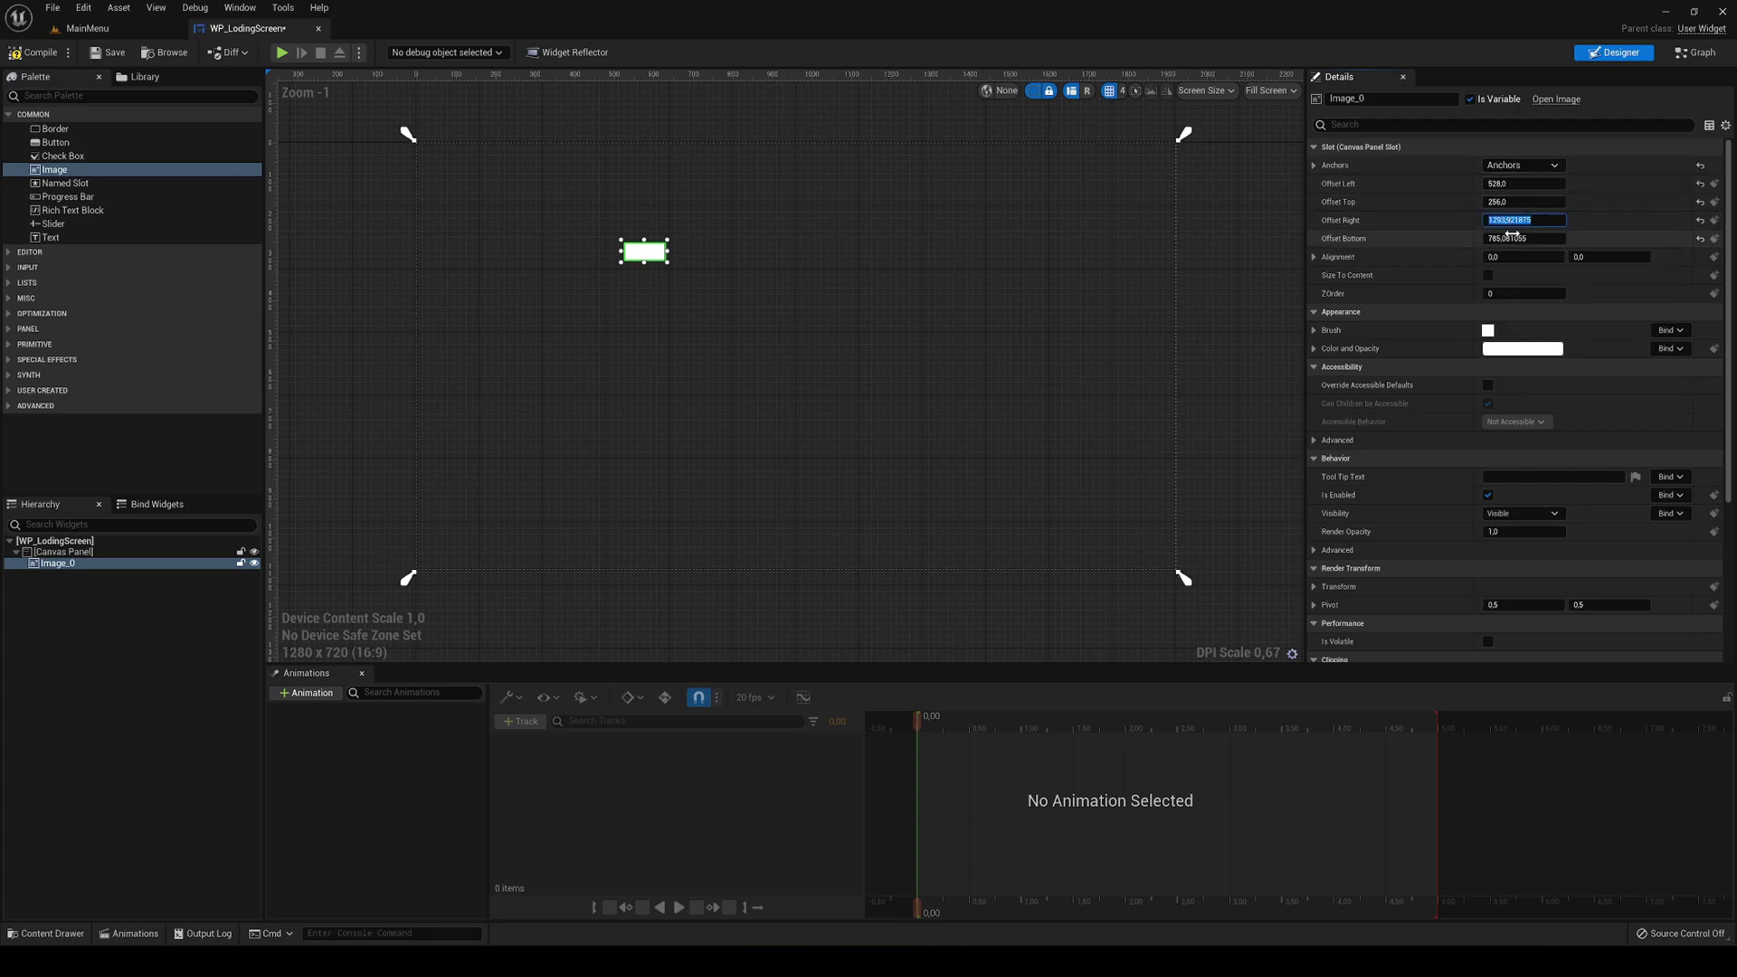
text(0)
key(Tab)
text(0)
key(Return)
click(1525, 184)
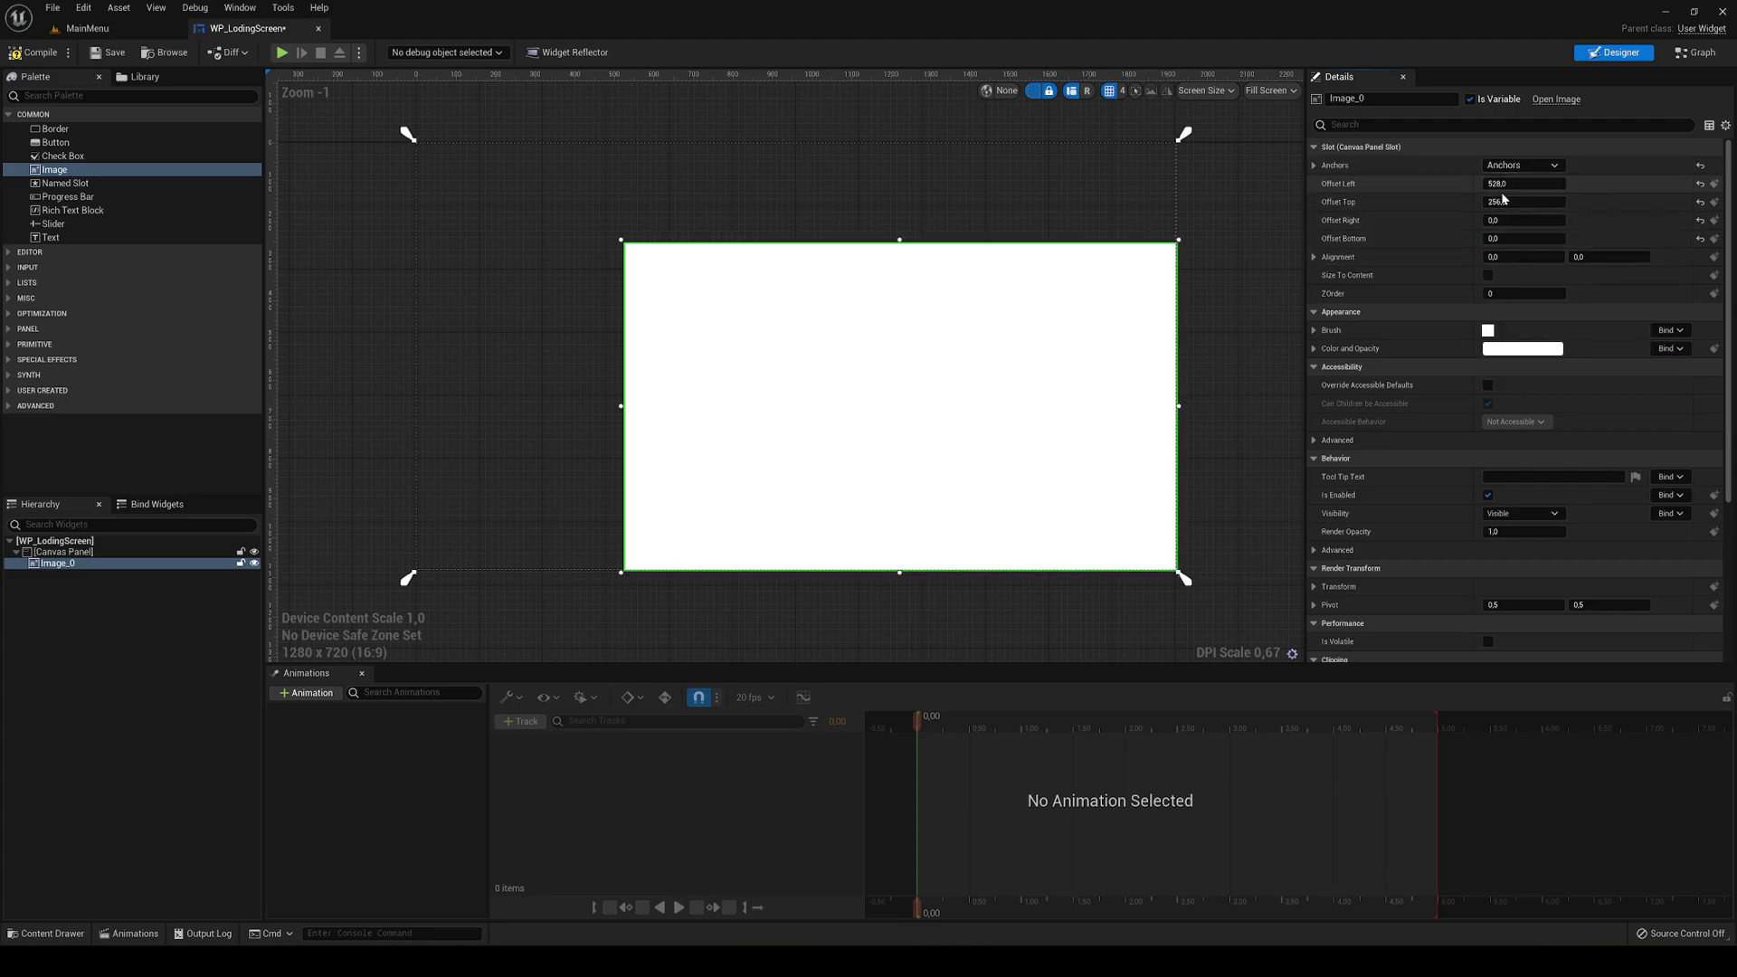
text(0)
key(Tab)
text(0)
key(Return)
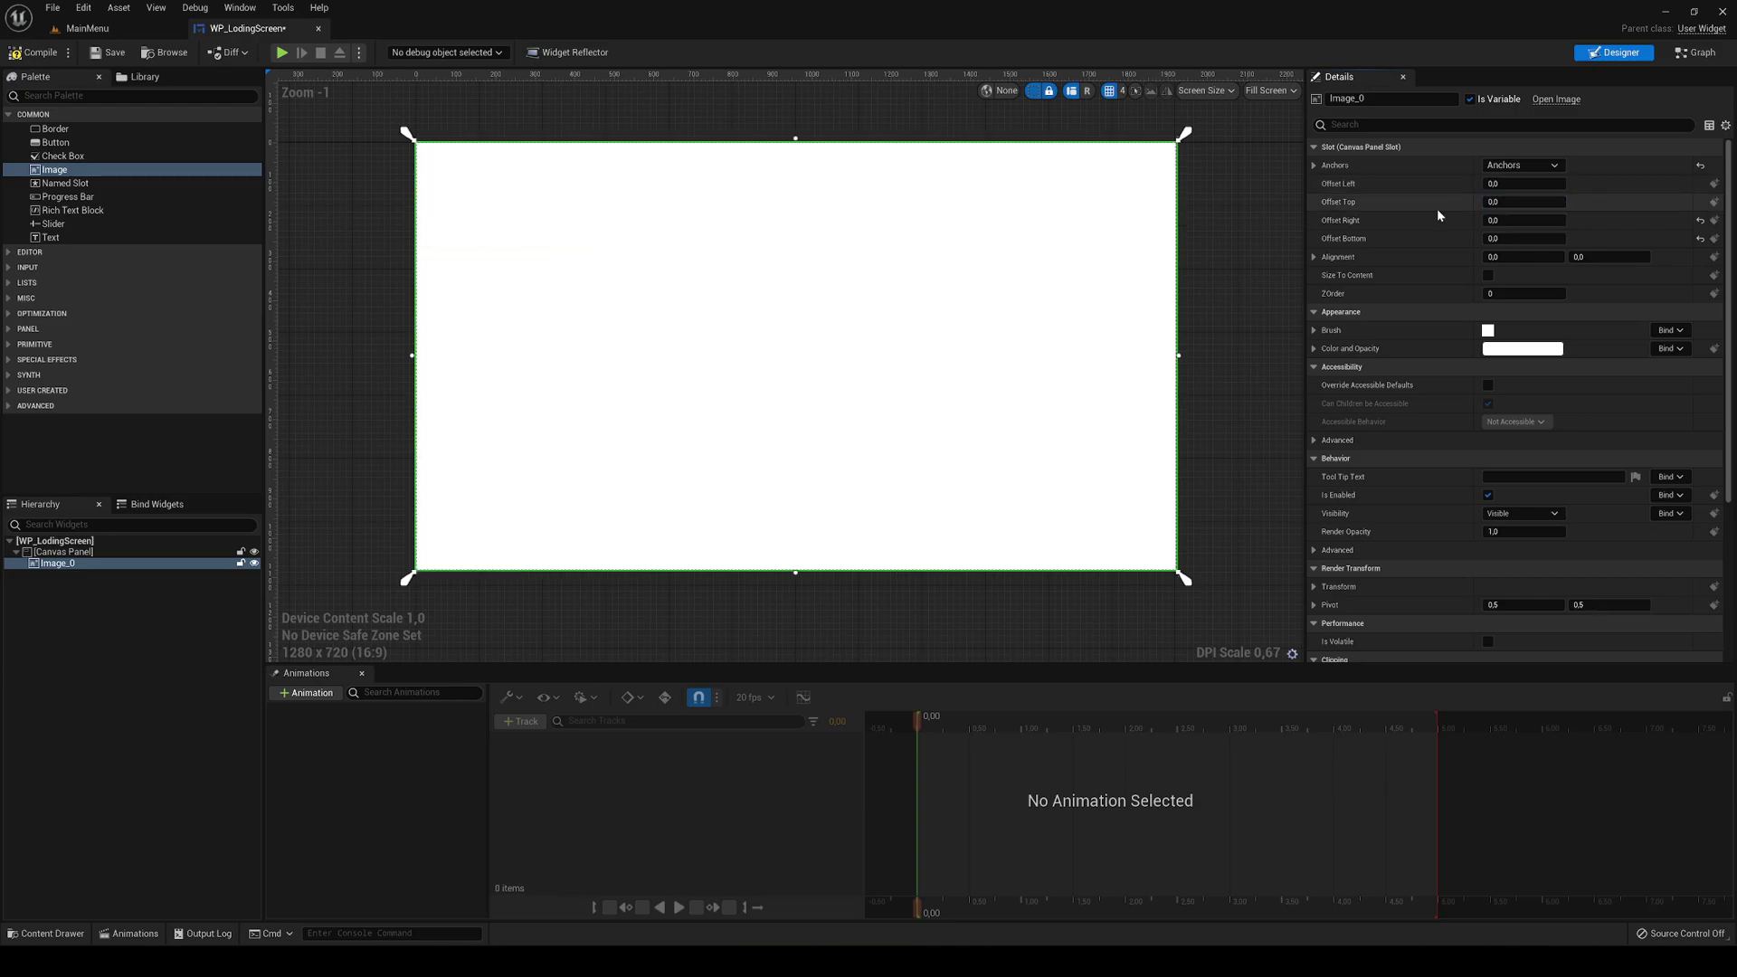
Set the background image's brush tint to black
right_drag(1058, 346, 1051, 326)
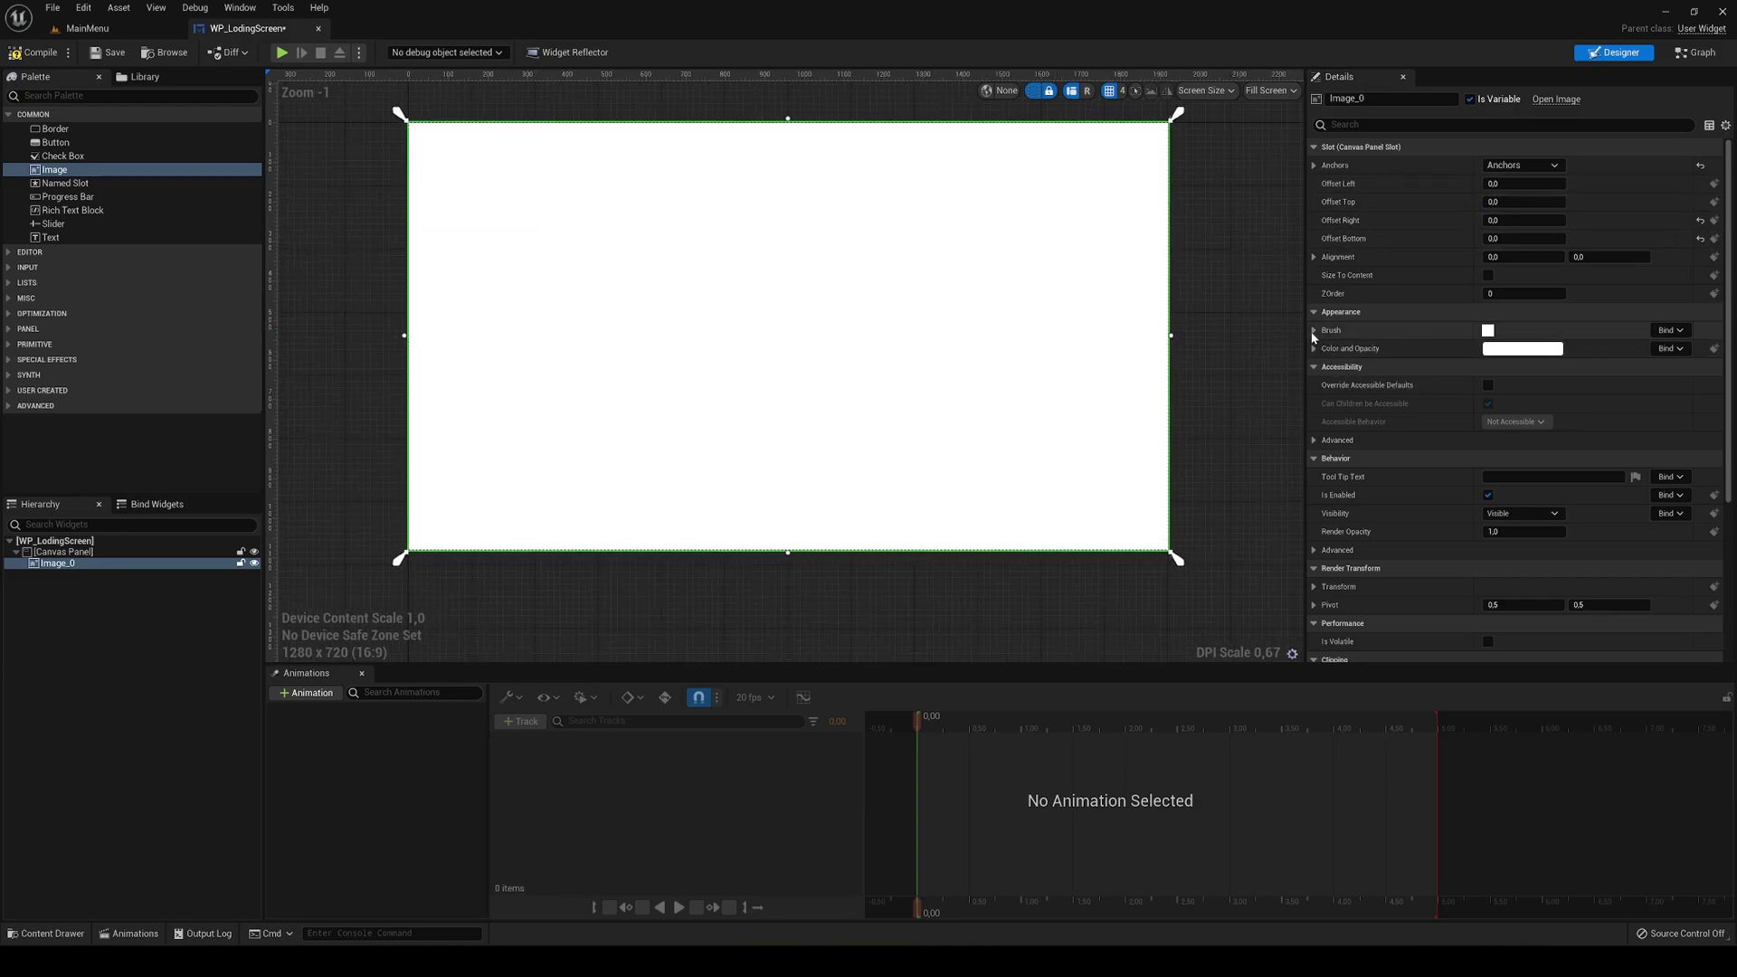
click(1429, 331)
click(1531, 351)
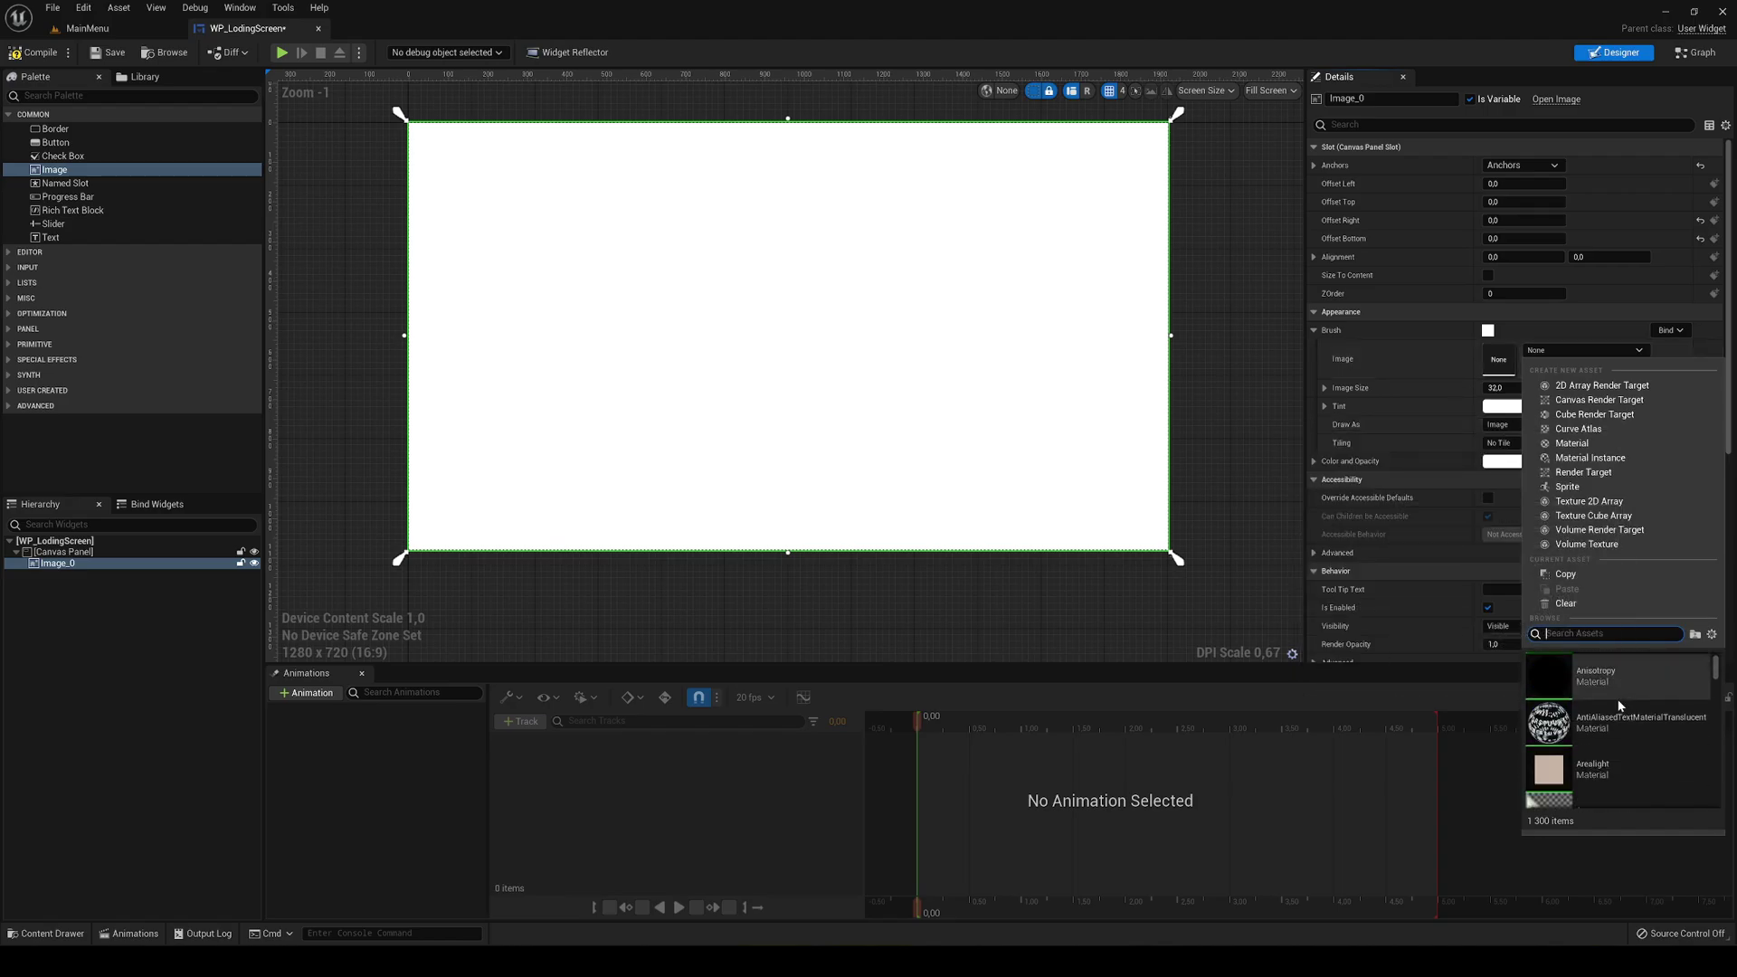
click(1520, 405)
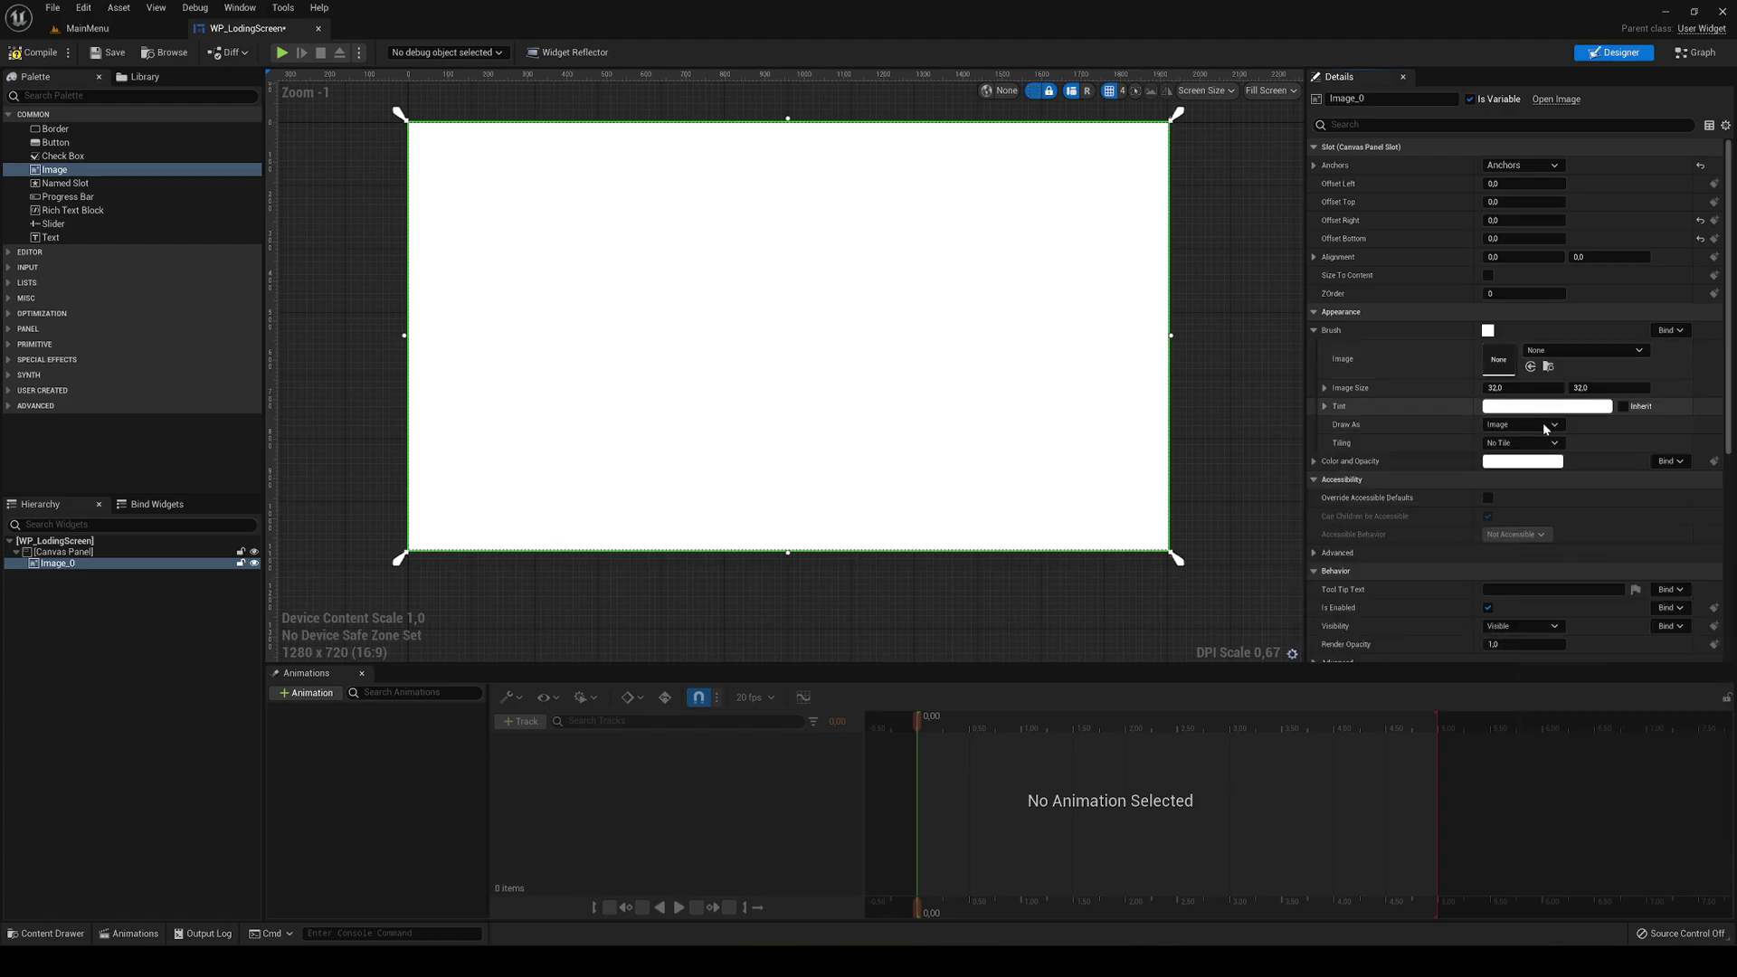
click(1545, 406)
drag(1418, 531, 1419, 592)
click(1417, 748)
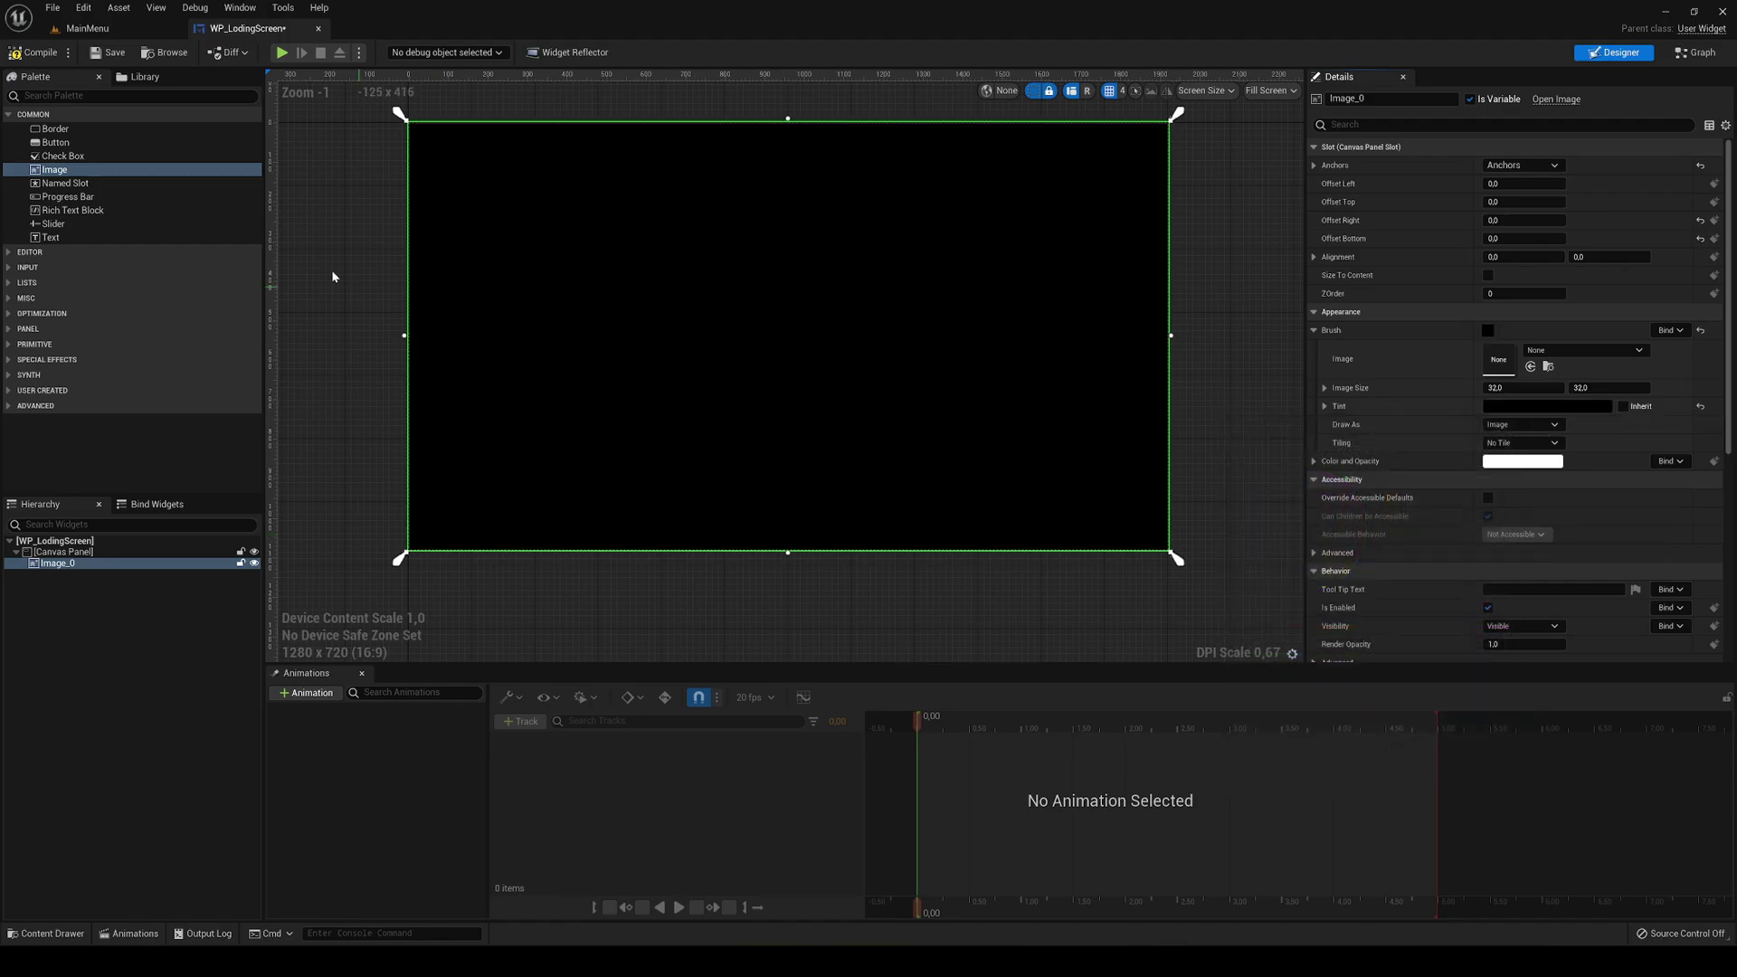
Add a Text block near the canvas's upper-left corner and set its text to LOADING
drag(50, 237, 450, 167)
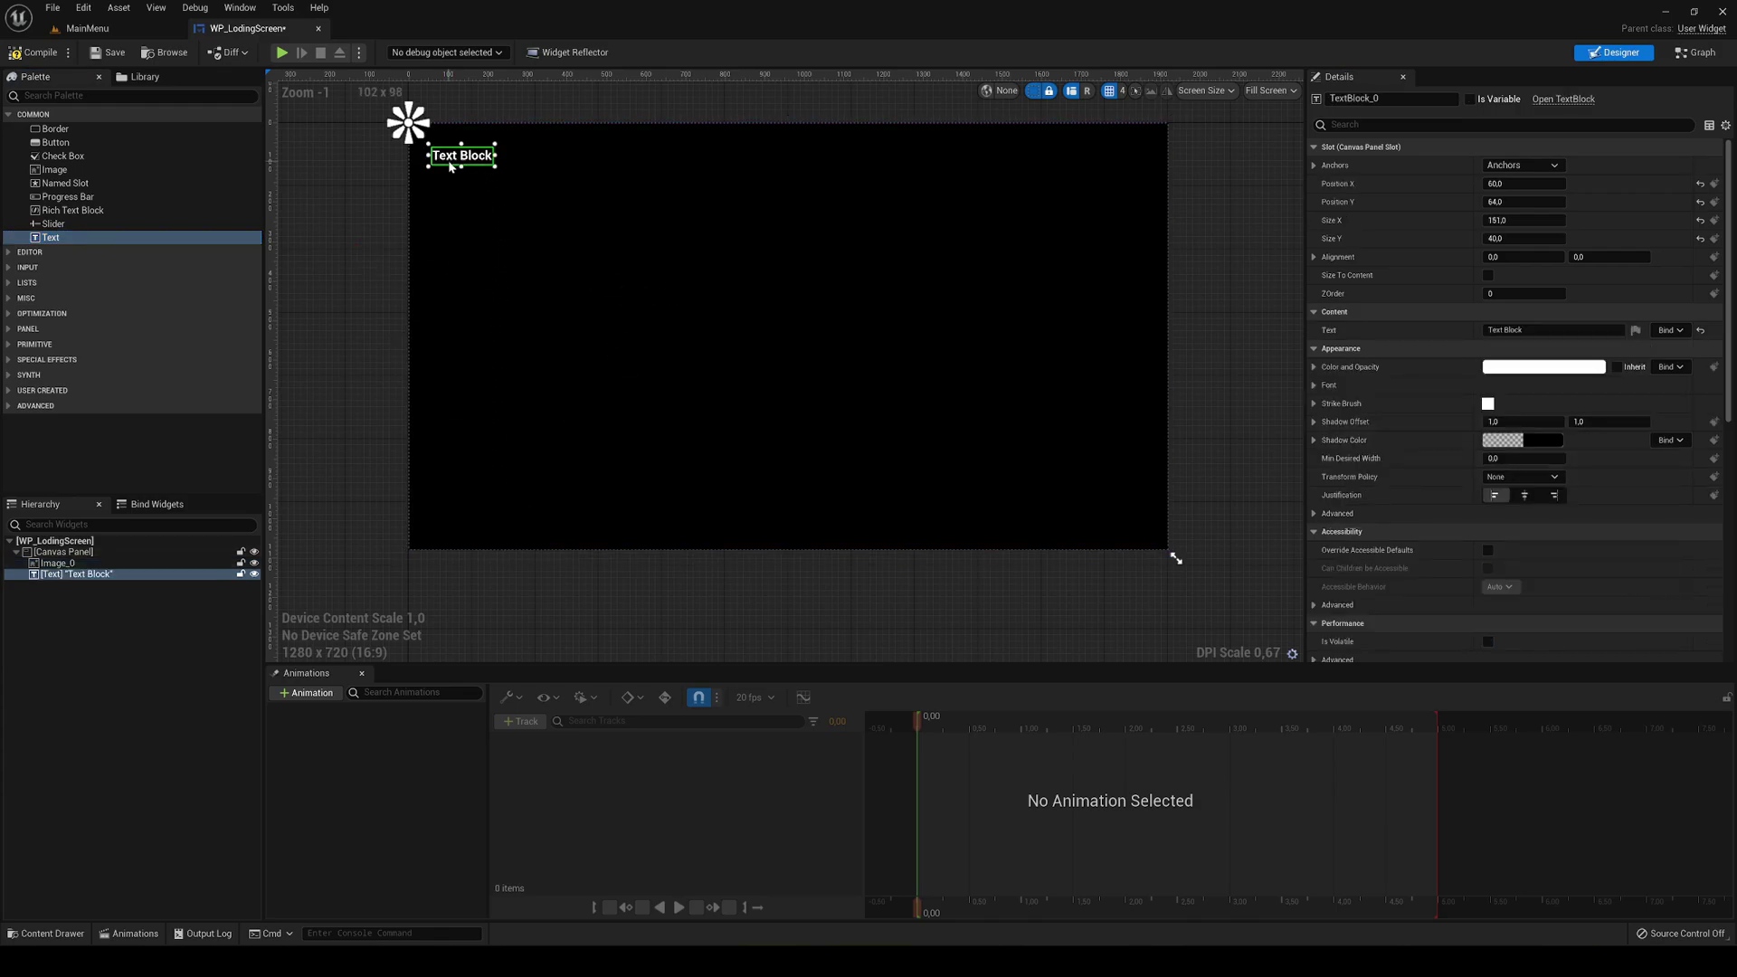
click(1538, 330)
text(LO)
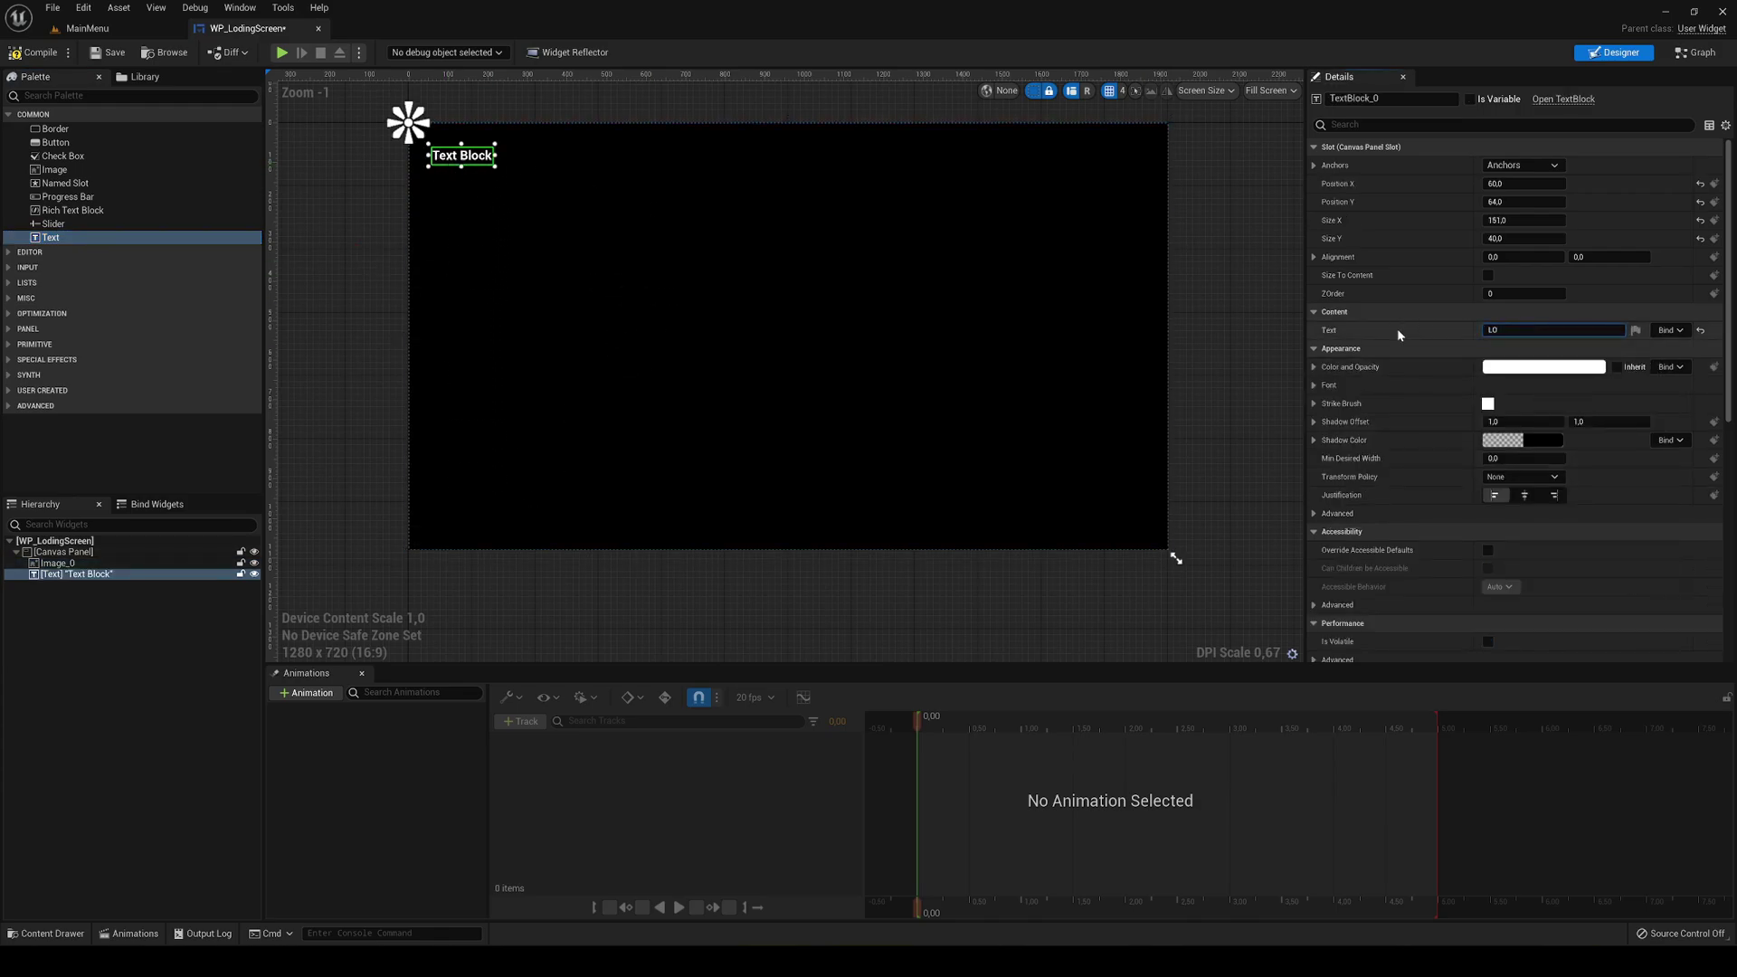
text(AING)
key(Return)
click(1538, 329)
text(LOADING)
key(Return)
Enlarge the LOADING text block to about 352 × 80 and set its font size to 72
scroll(464, 191, up, 3)
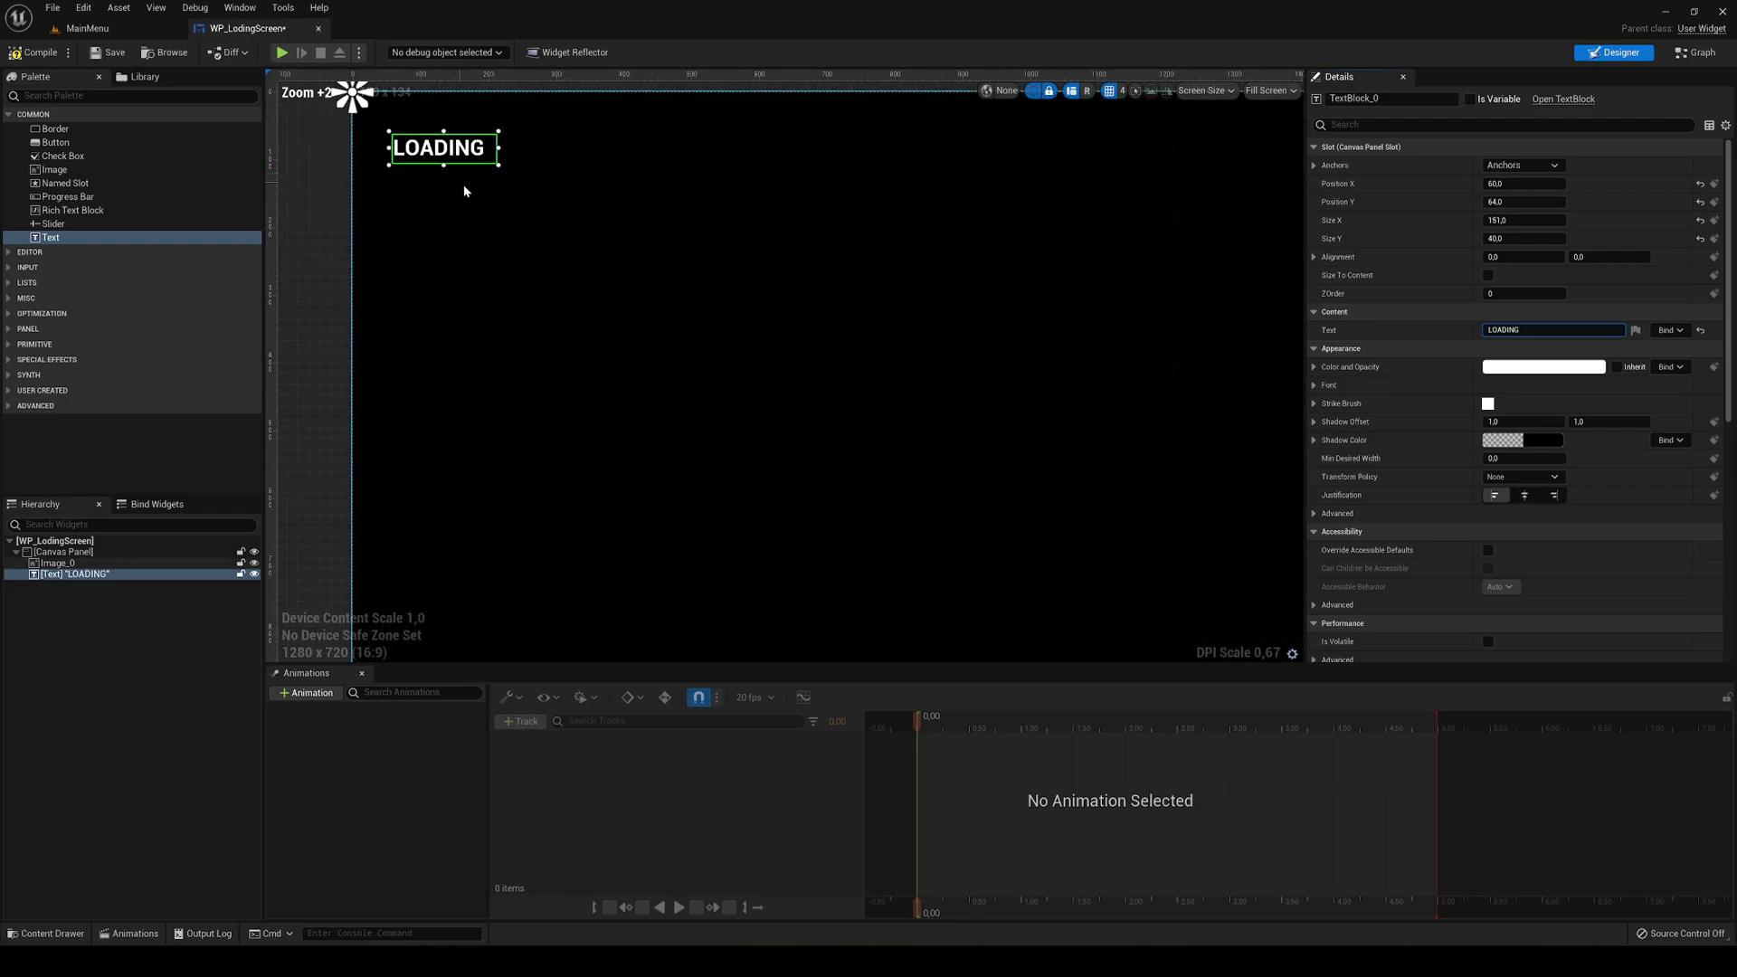
drag(538, 186, 679, 218)
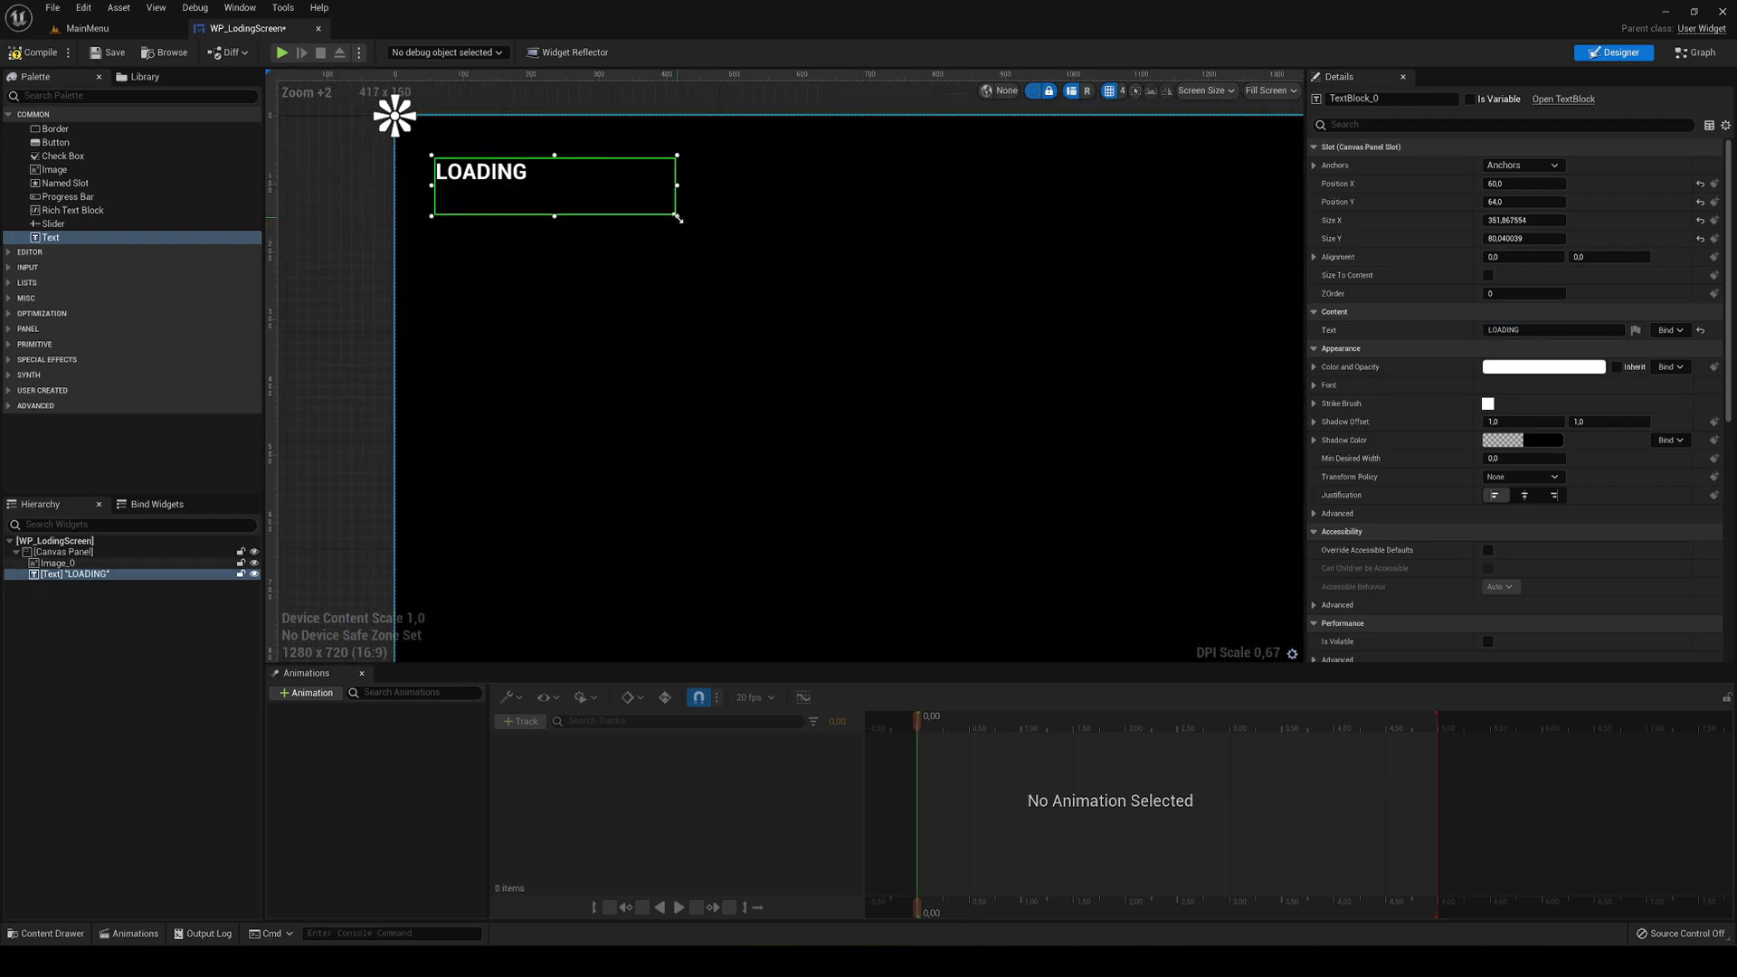
click(1315, 387)
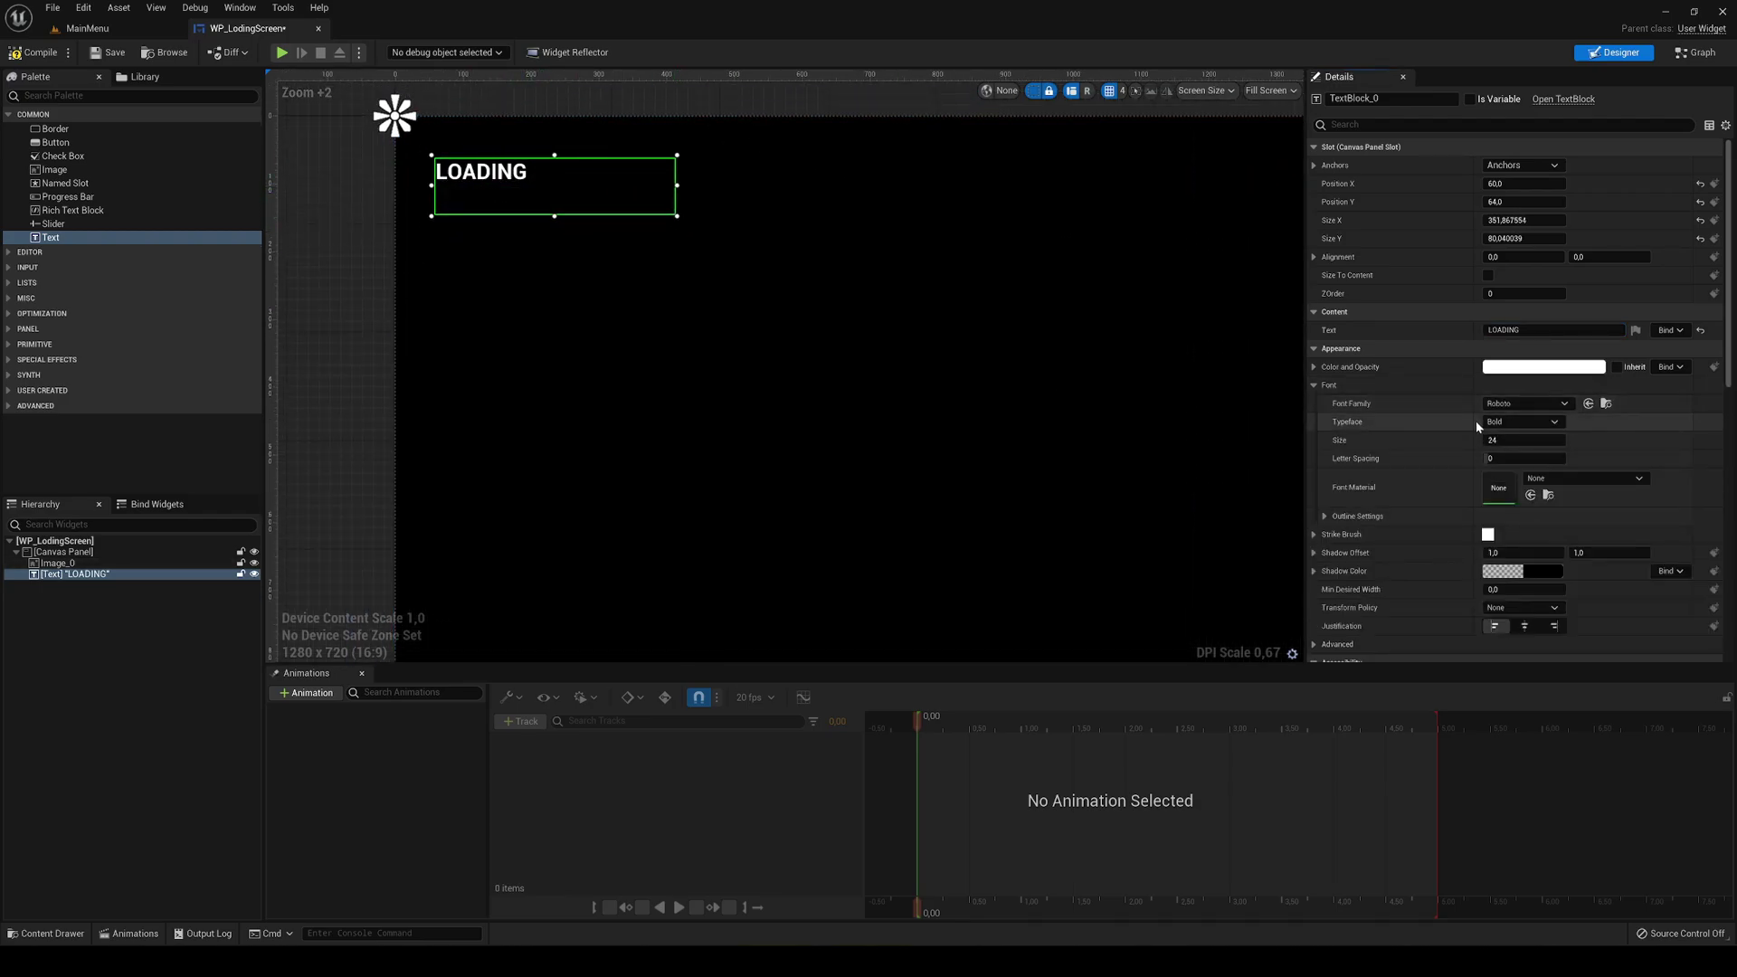
drag(1493, 440, 1522, 439)
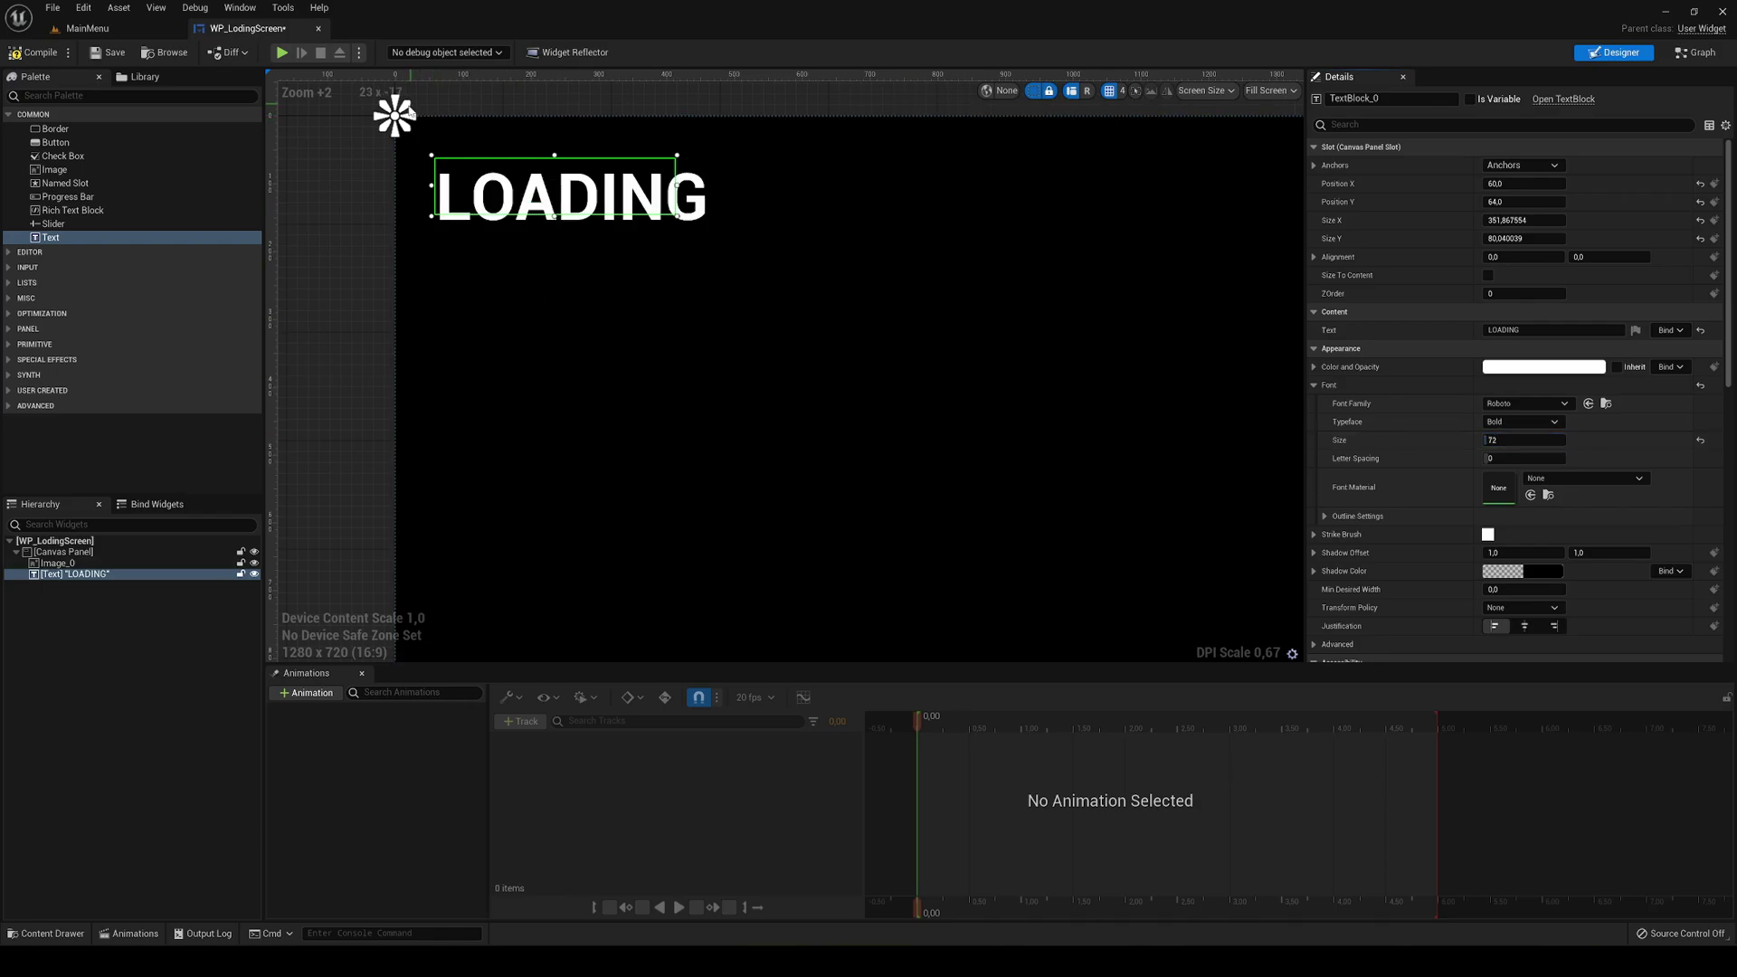
Spread the LOADING text's anchors to the four corners of its text box
drag(403, 125, 434, 156)
scroll(506, 232, down, 5)
right_drag(604, 279, 637, 298)
scroll(612, 282, up, 2)
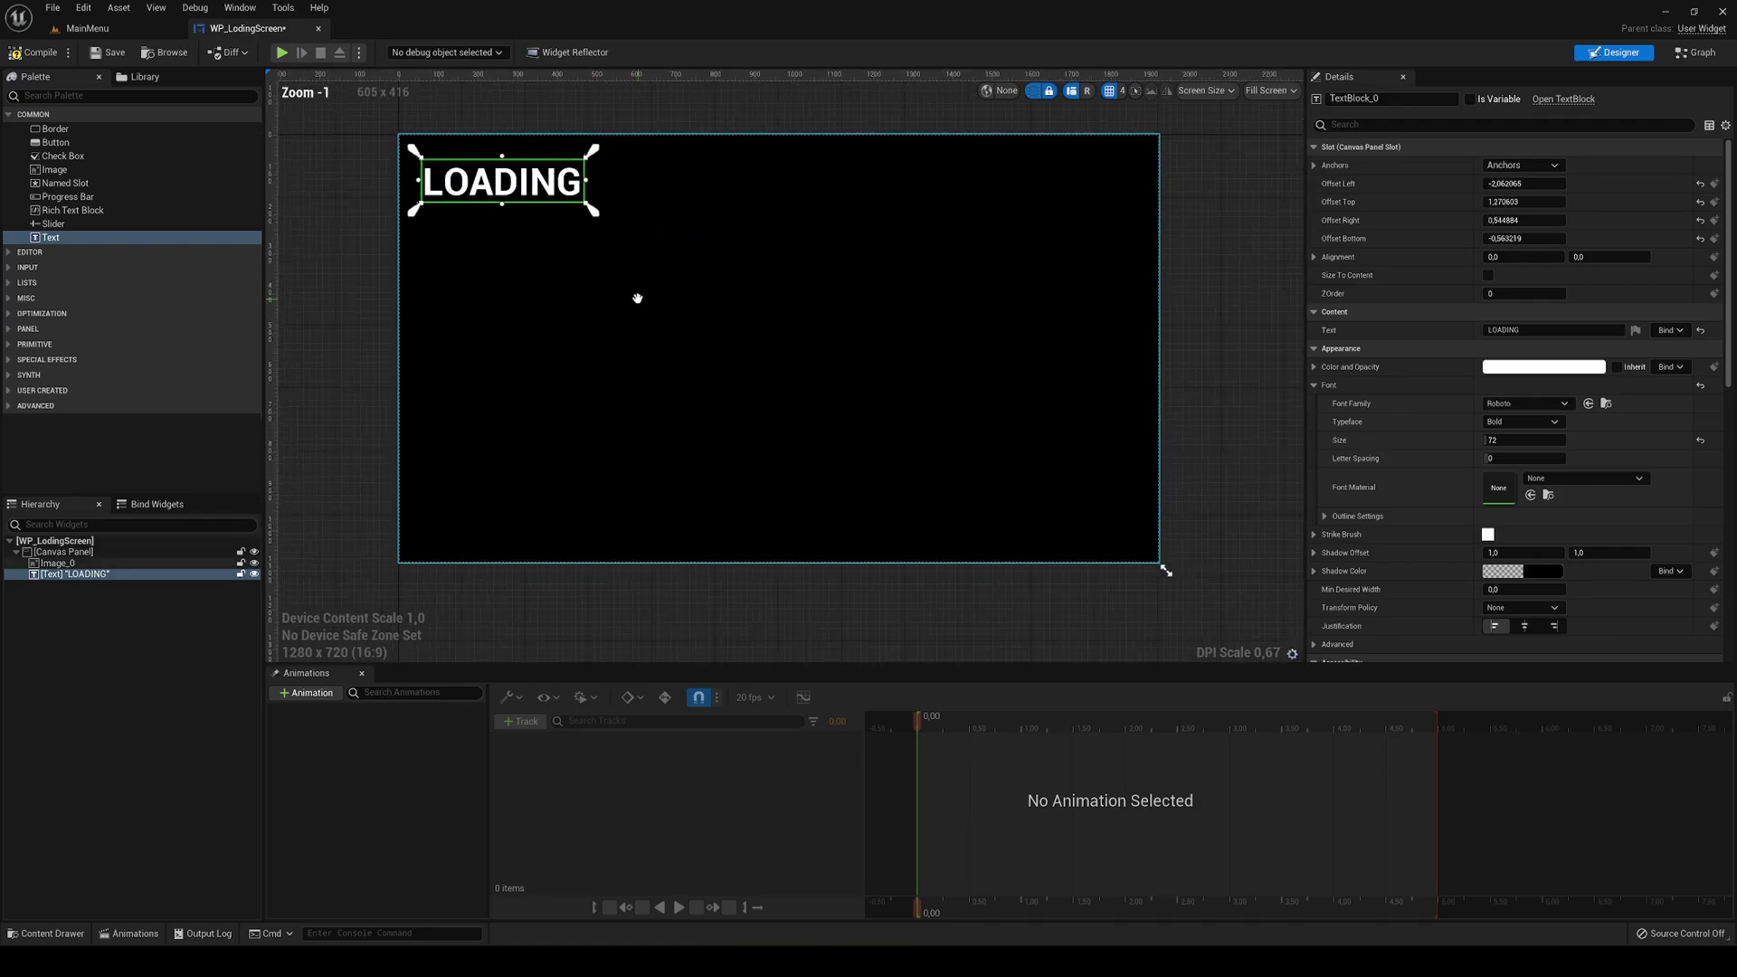
Add a Circular Throbber near the canvas's lower-right corner and enlarge it to about 182 × 167
click(54, 95)
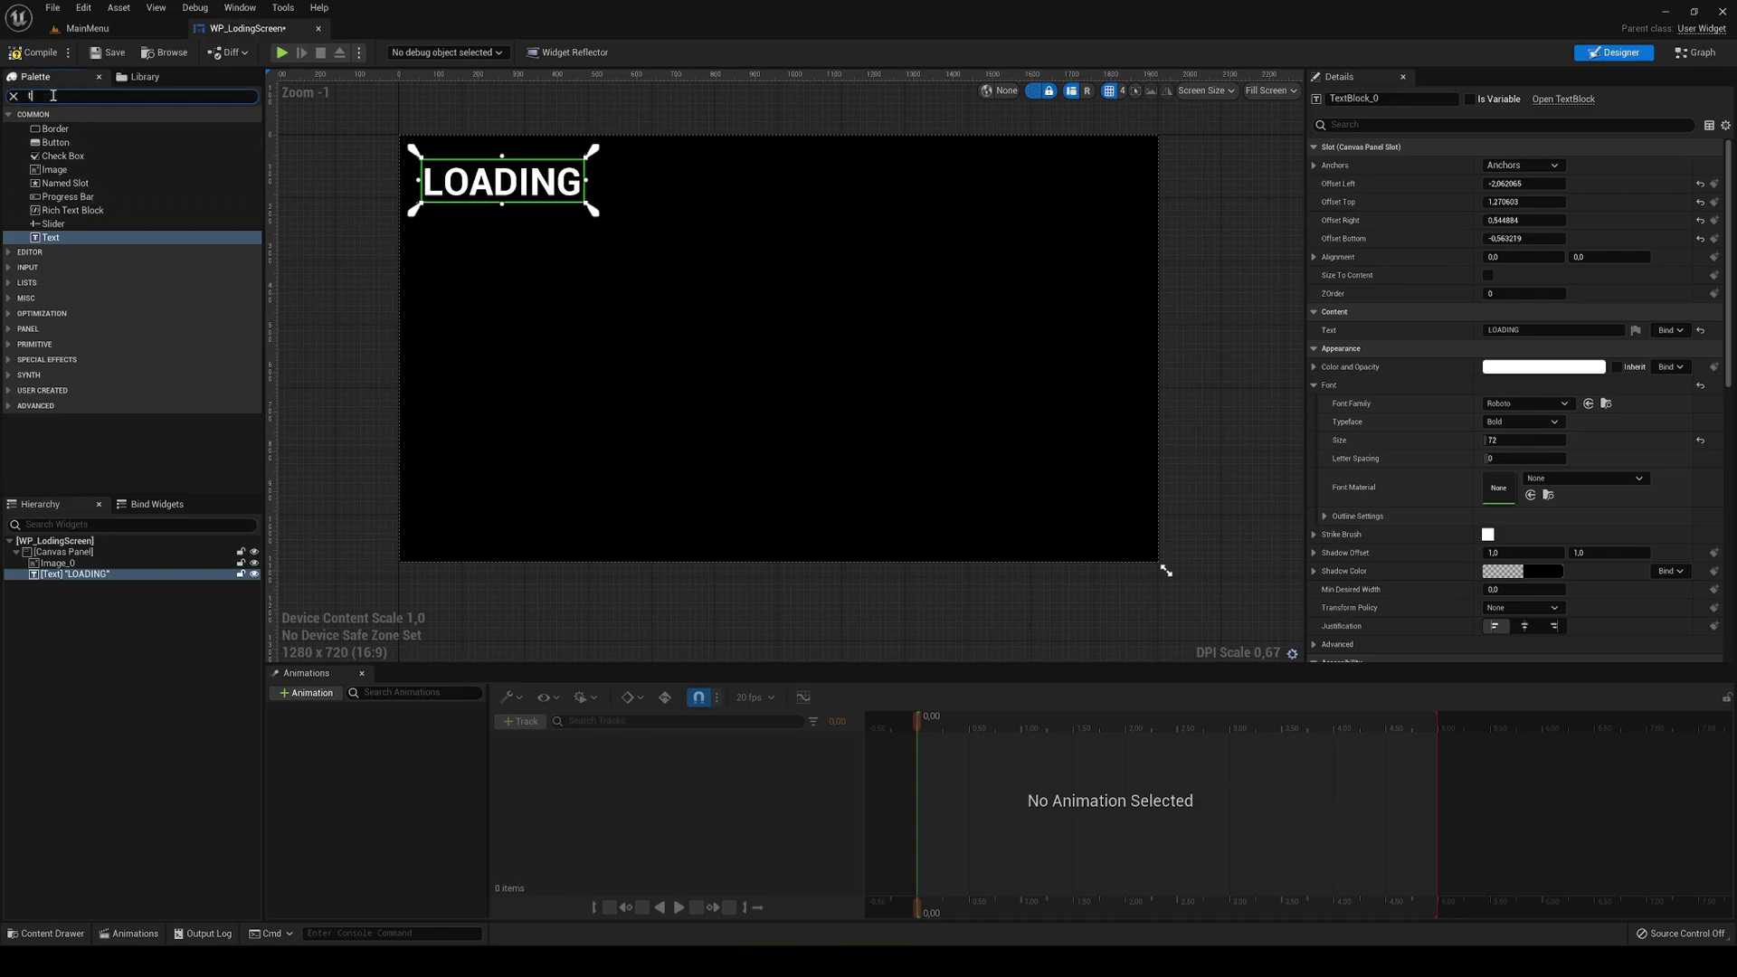
text(thr)
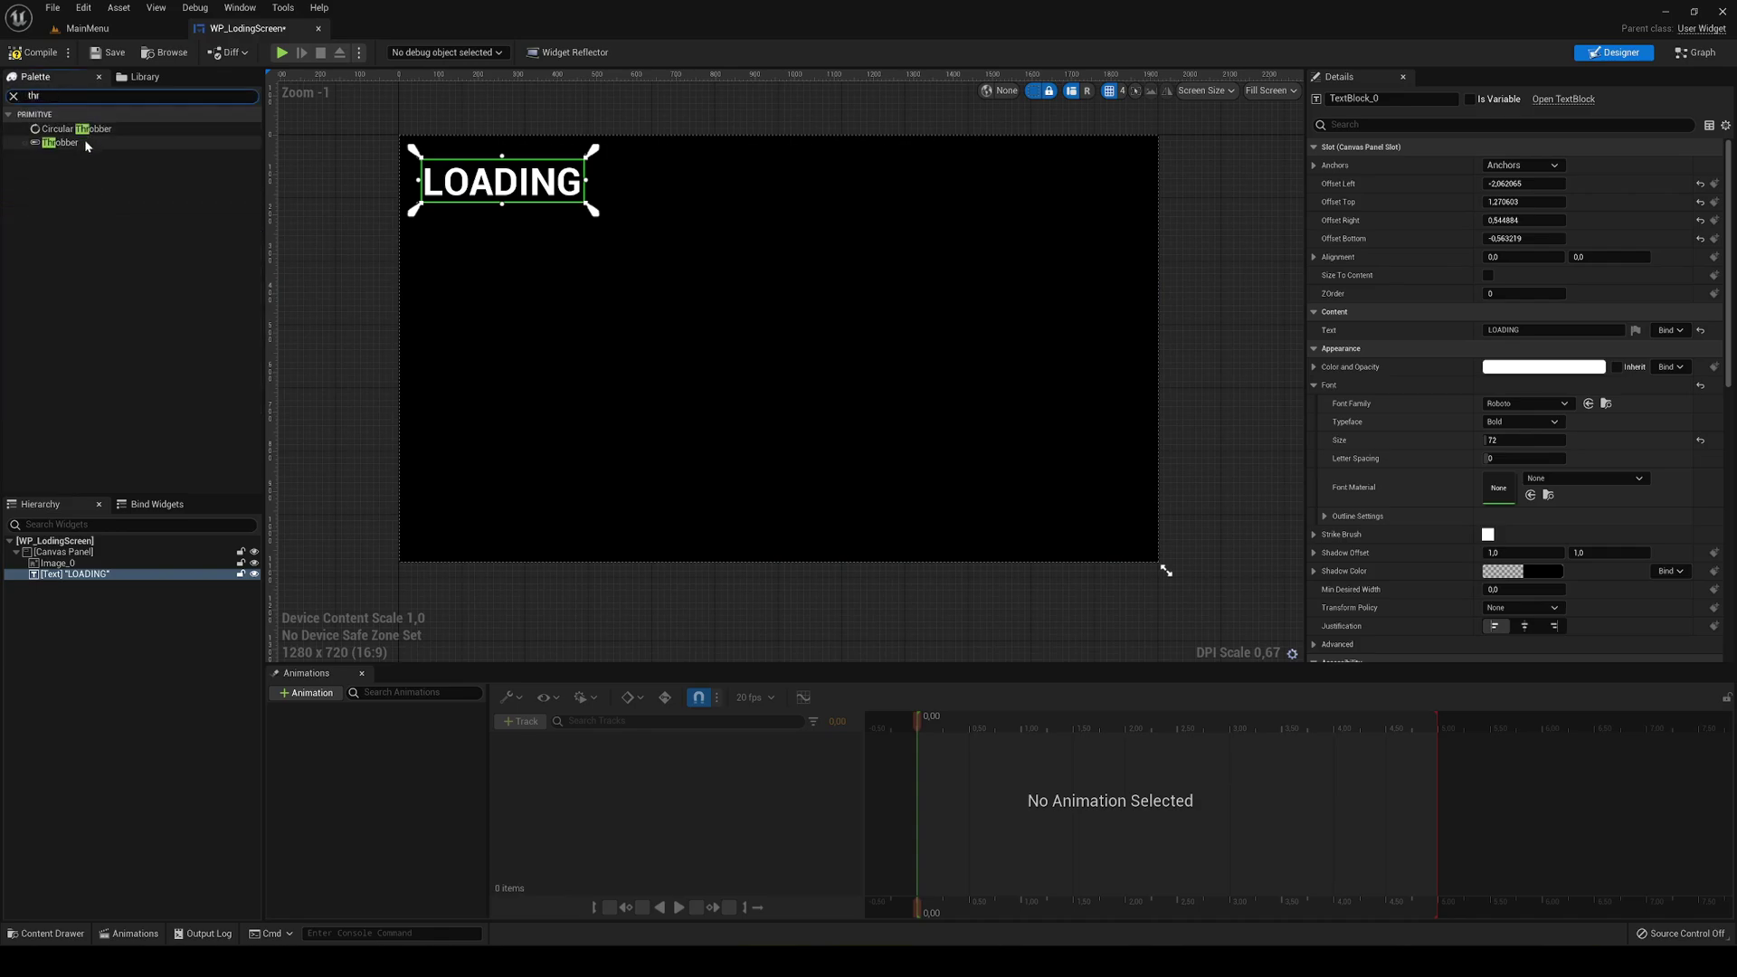
mouse_move(68, 129)
mouse_down()
mouse_move(126, 140)
mouse_move(810, 461)
mouse_move(496, 497)
mouse_move(425, 528)
mouse_move(1093, 532)
mouse_up()
scroll(764, 462, up, 2)
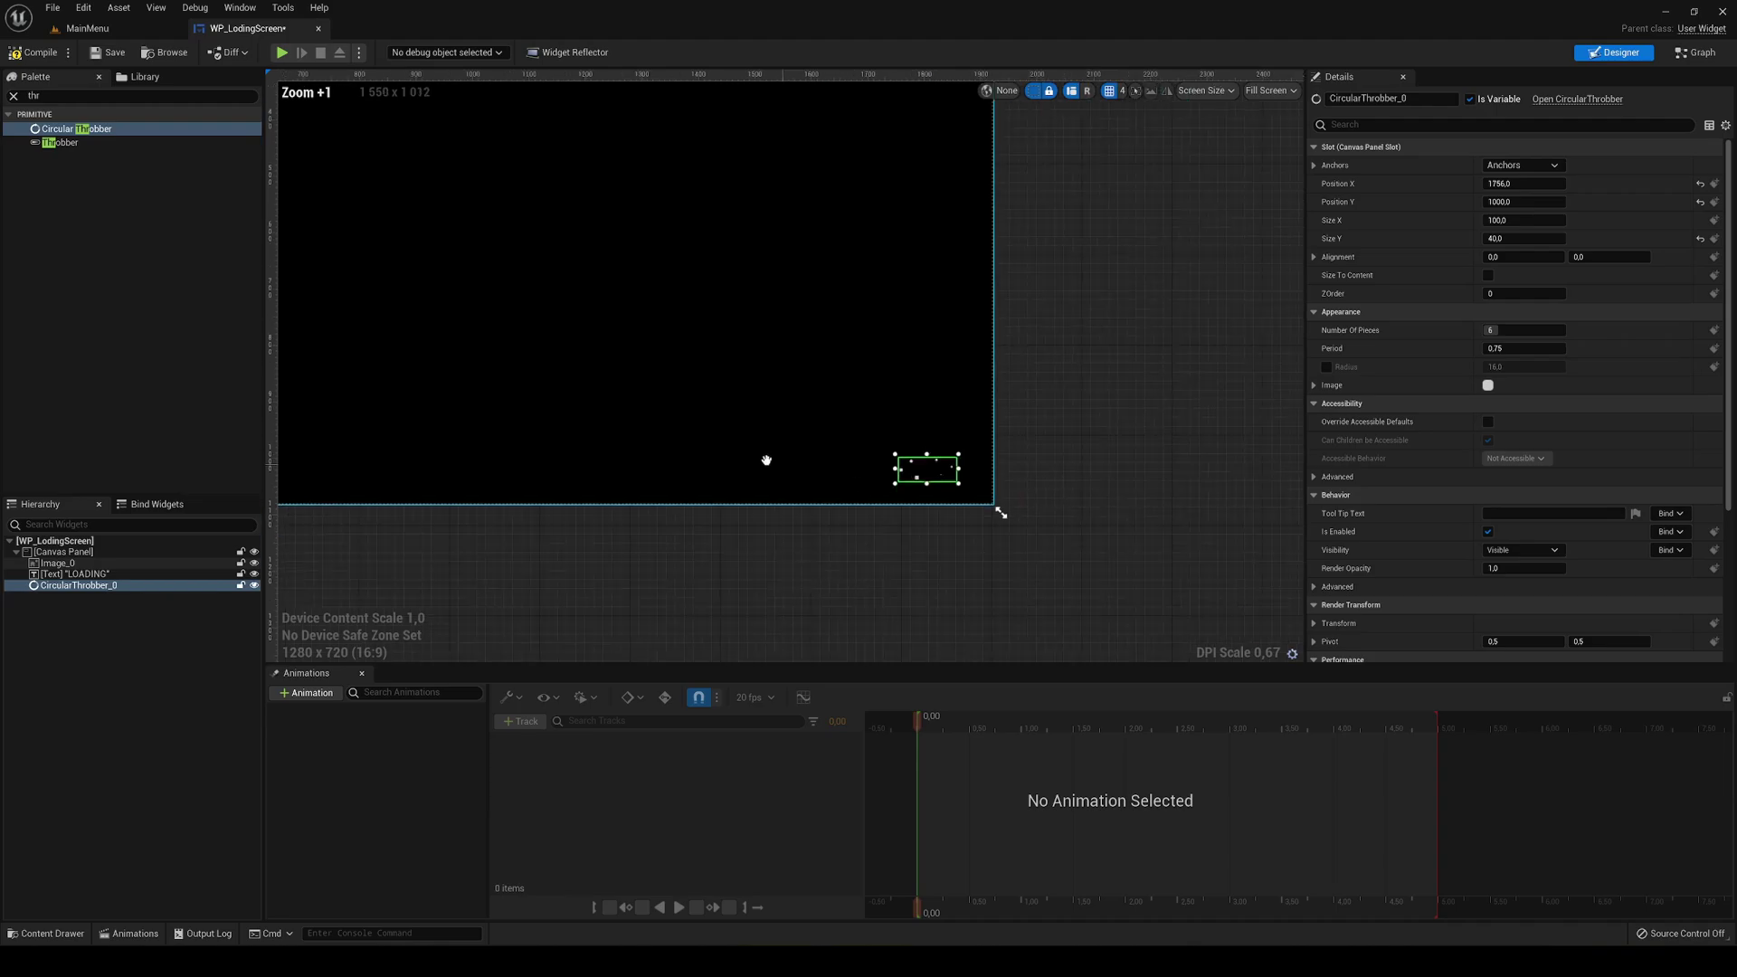
drag(849, 447, 802, 374)
click(811, 403)
Set the circular throbber's number of pieces to 7
click(1525, 330)
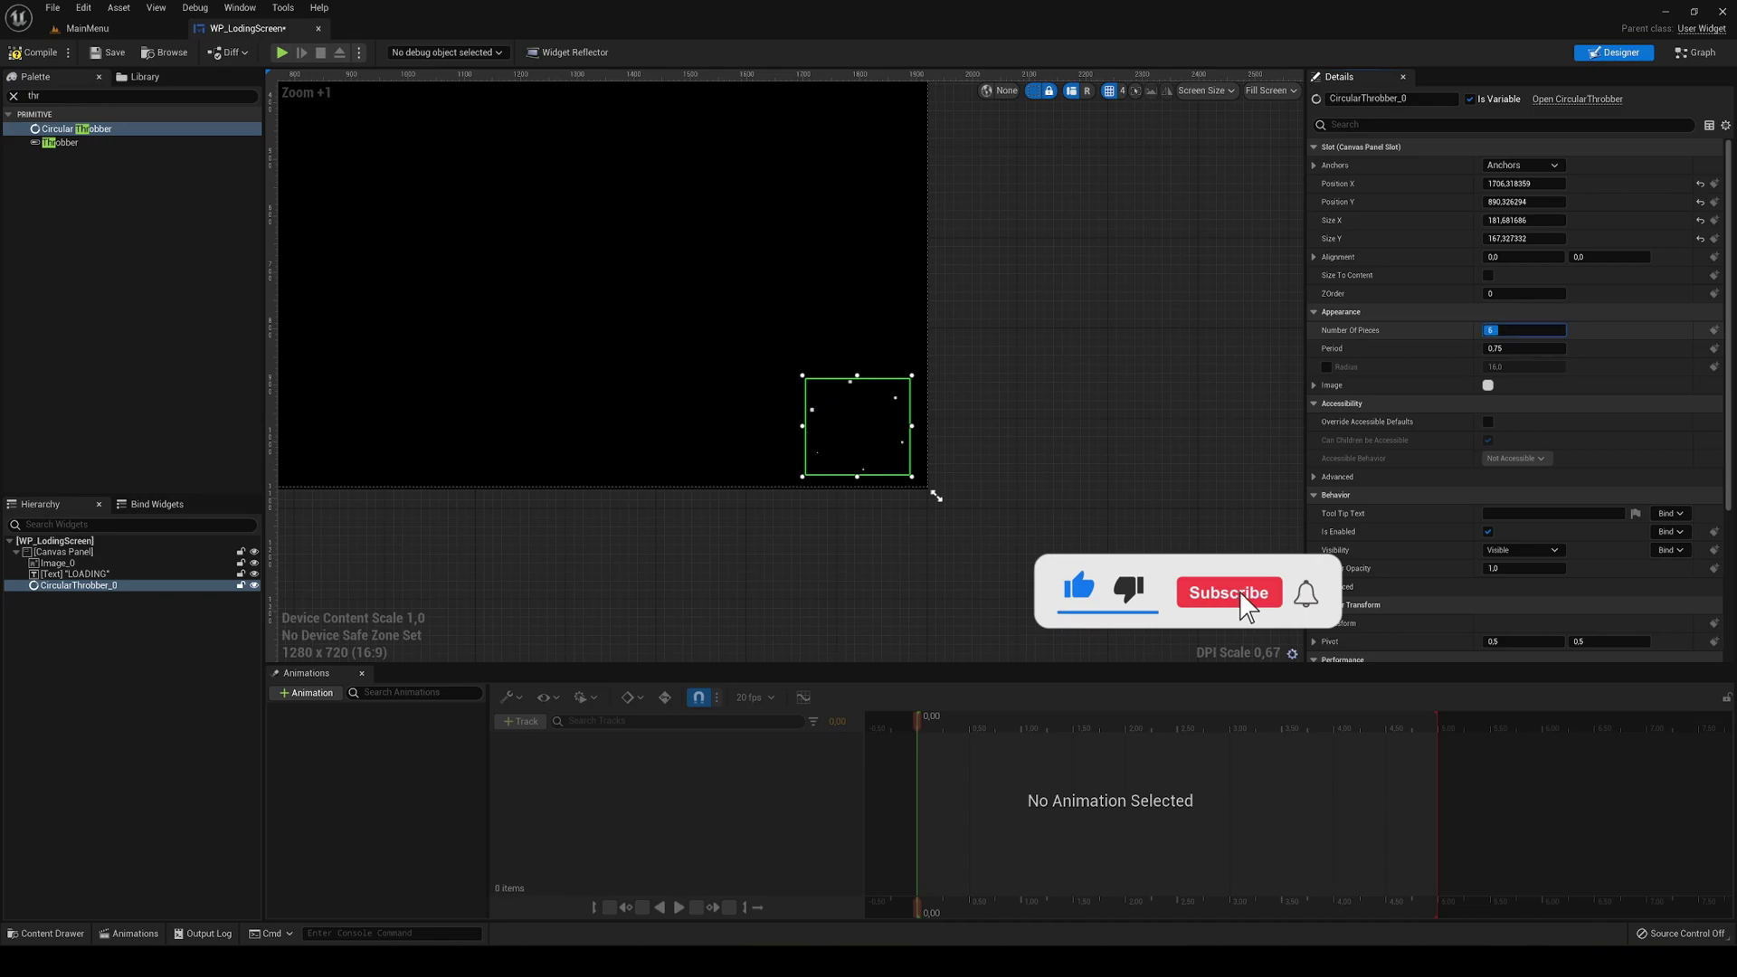
drag(1498, 330, 1544, 330)
text(4)
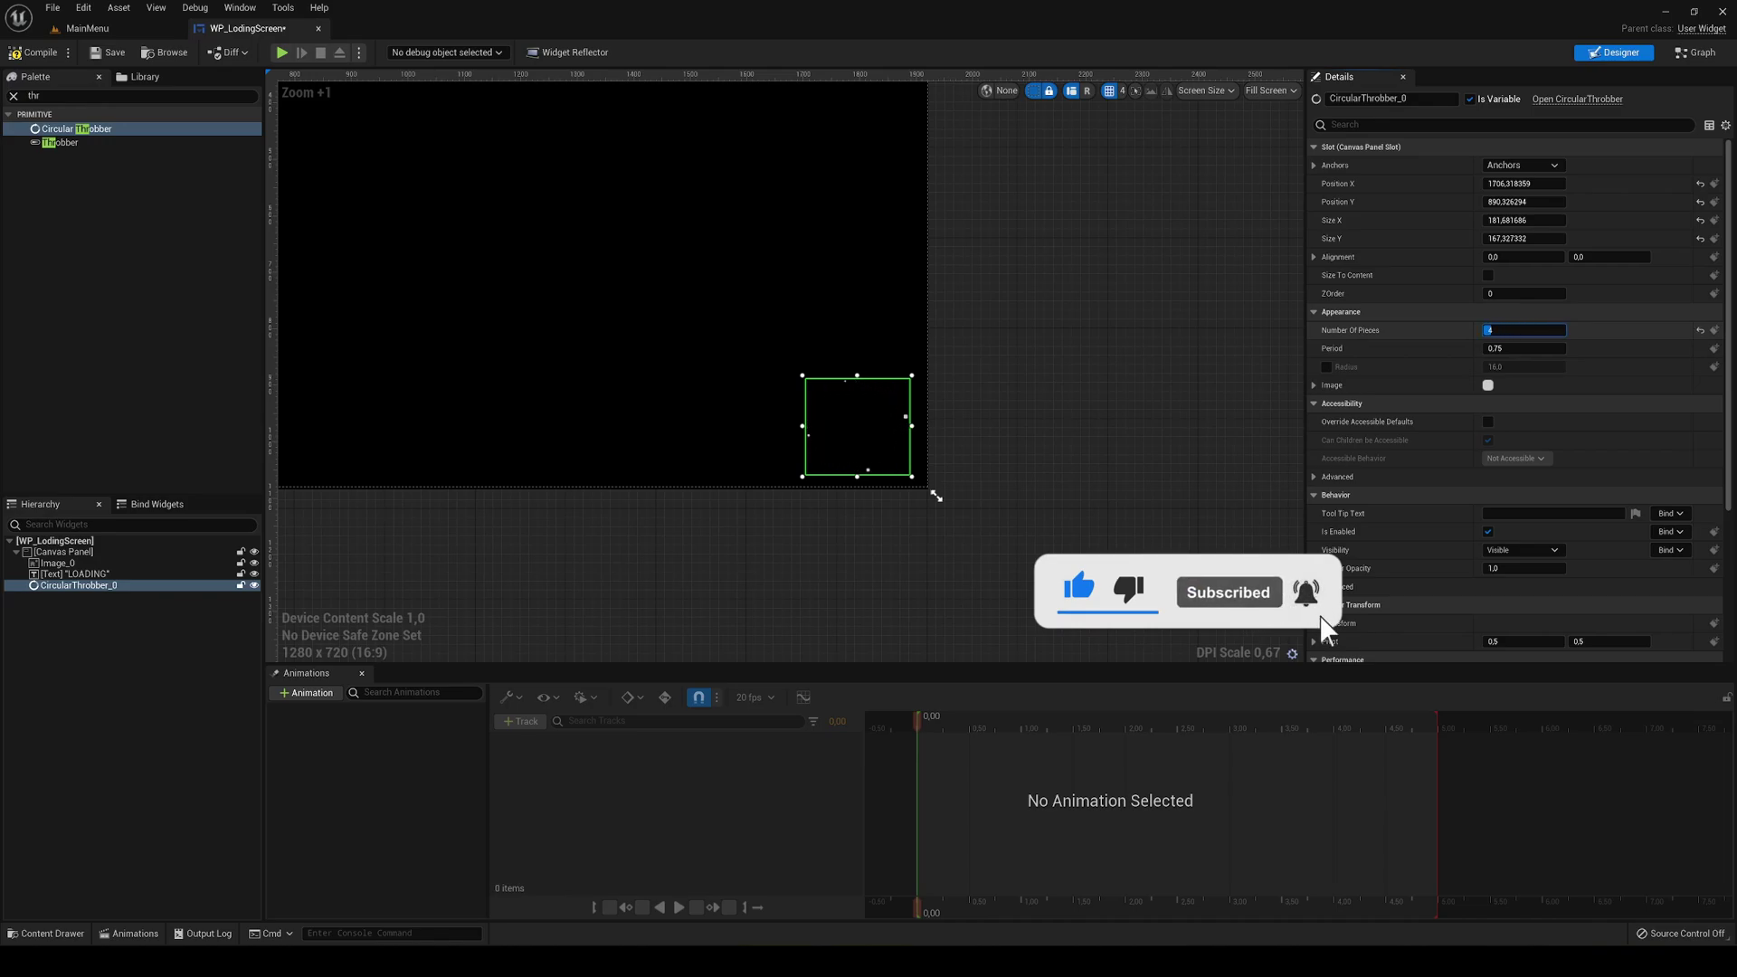
key(Return)
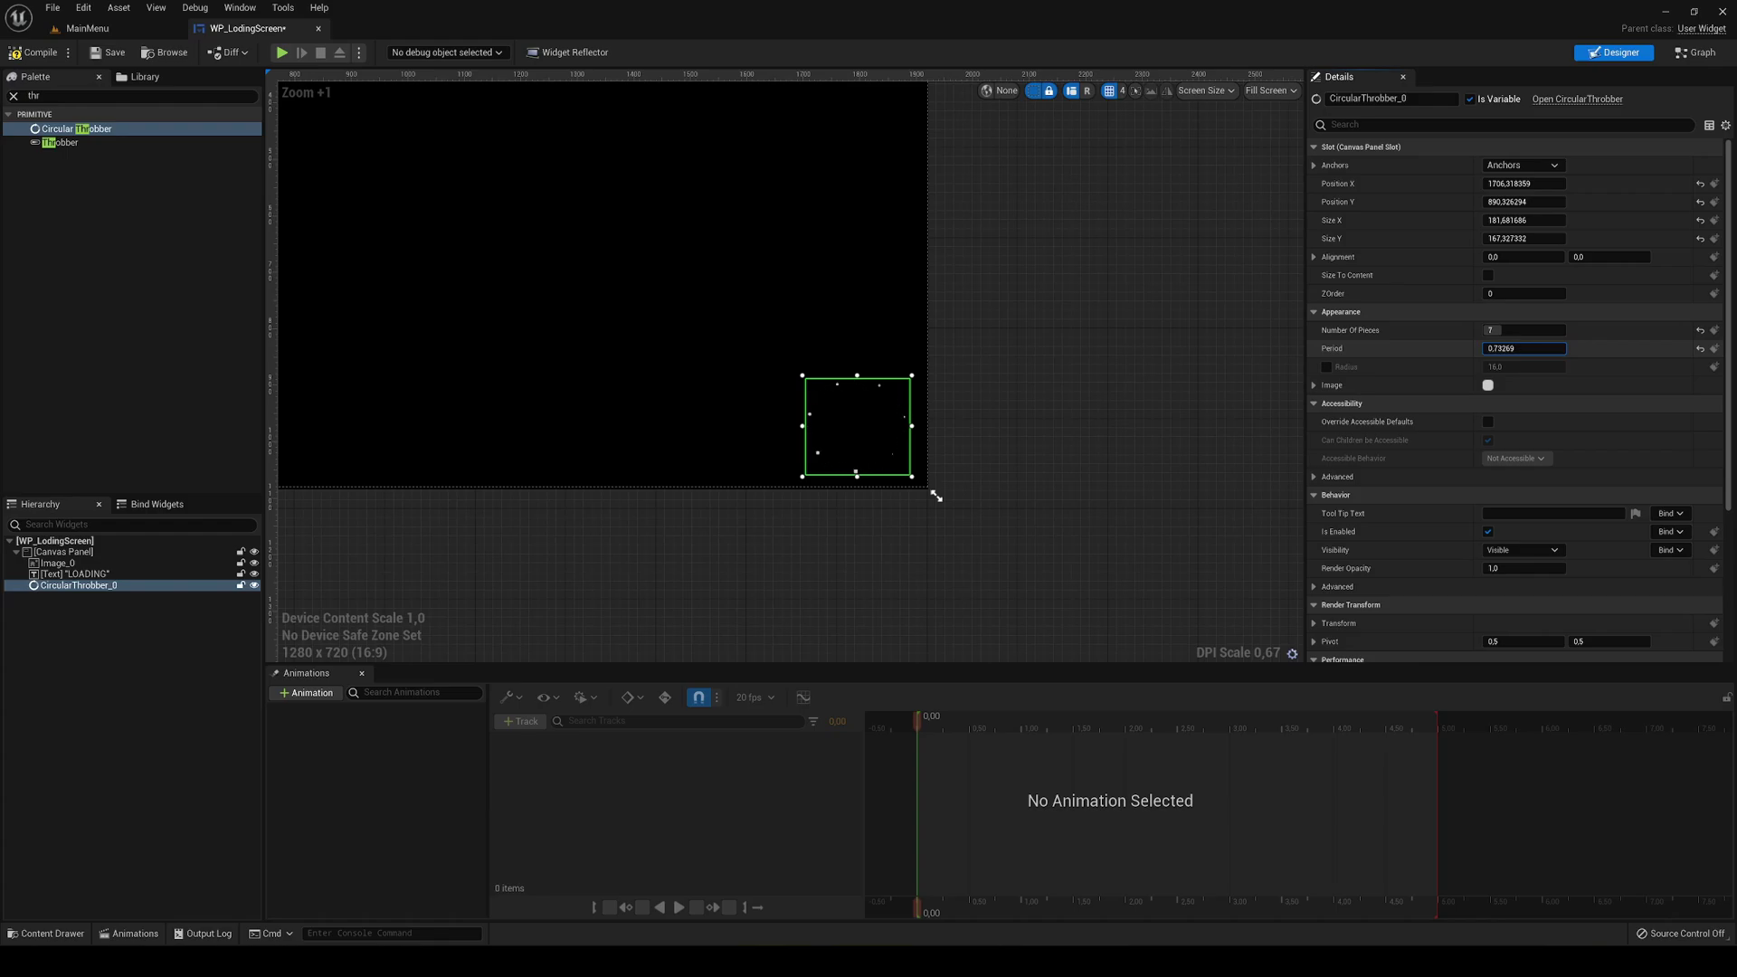
Spread the circular throbber's anchors to the four corners of its box and save the loading screen widget
scroll(1370, 460, down, 5)
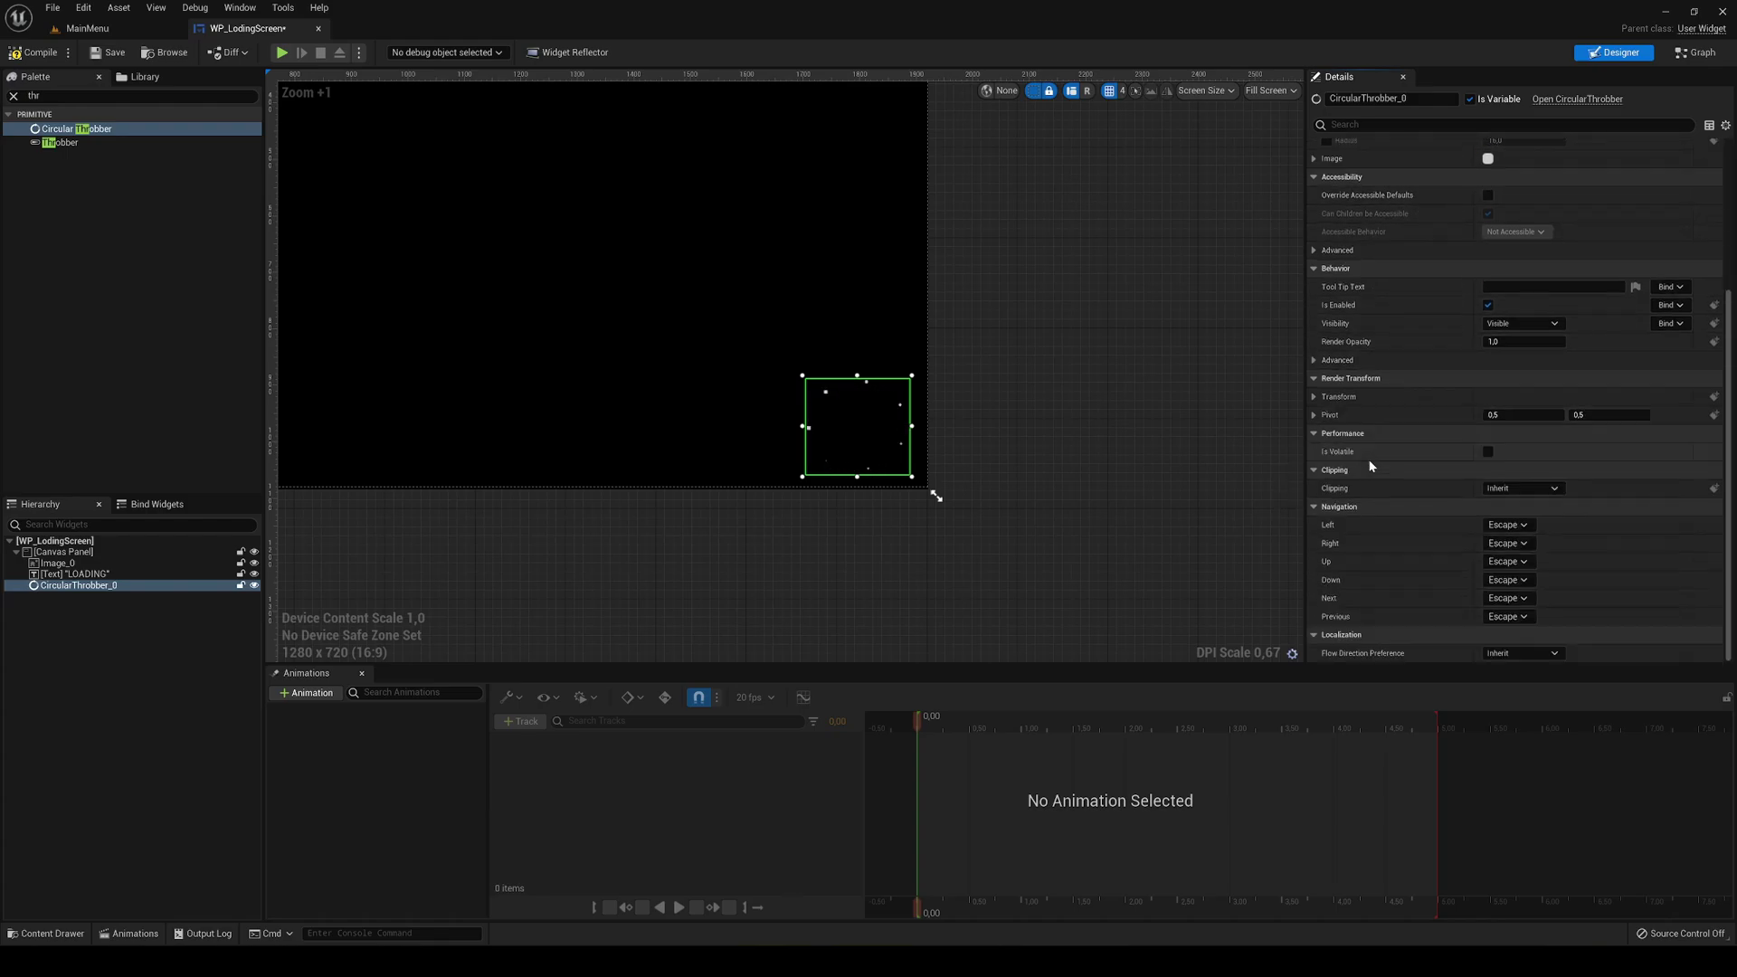
scroll(1369, 465, up, 5)
right_drag(892, 467, 907, 500)
scroll(1128, 529, down, 5)
scroll(909, 488, up, 2)
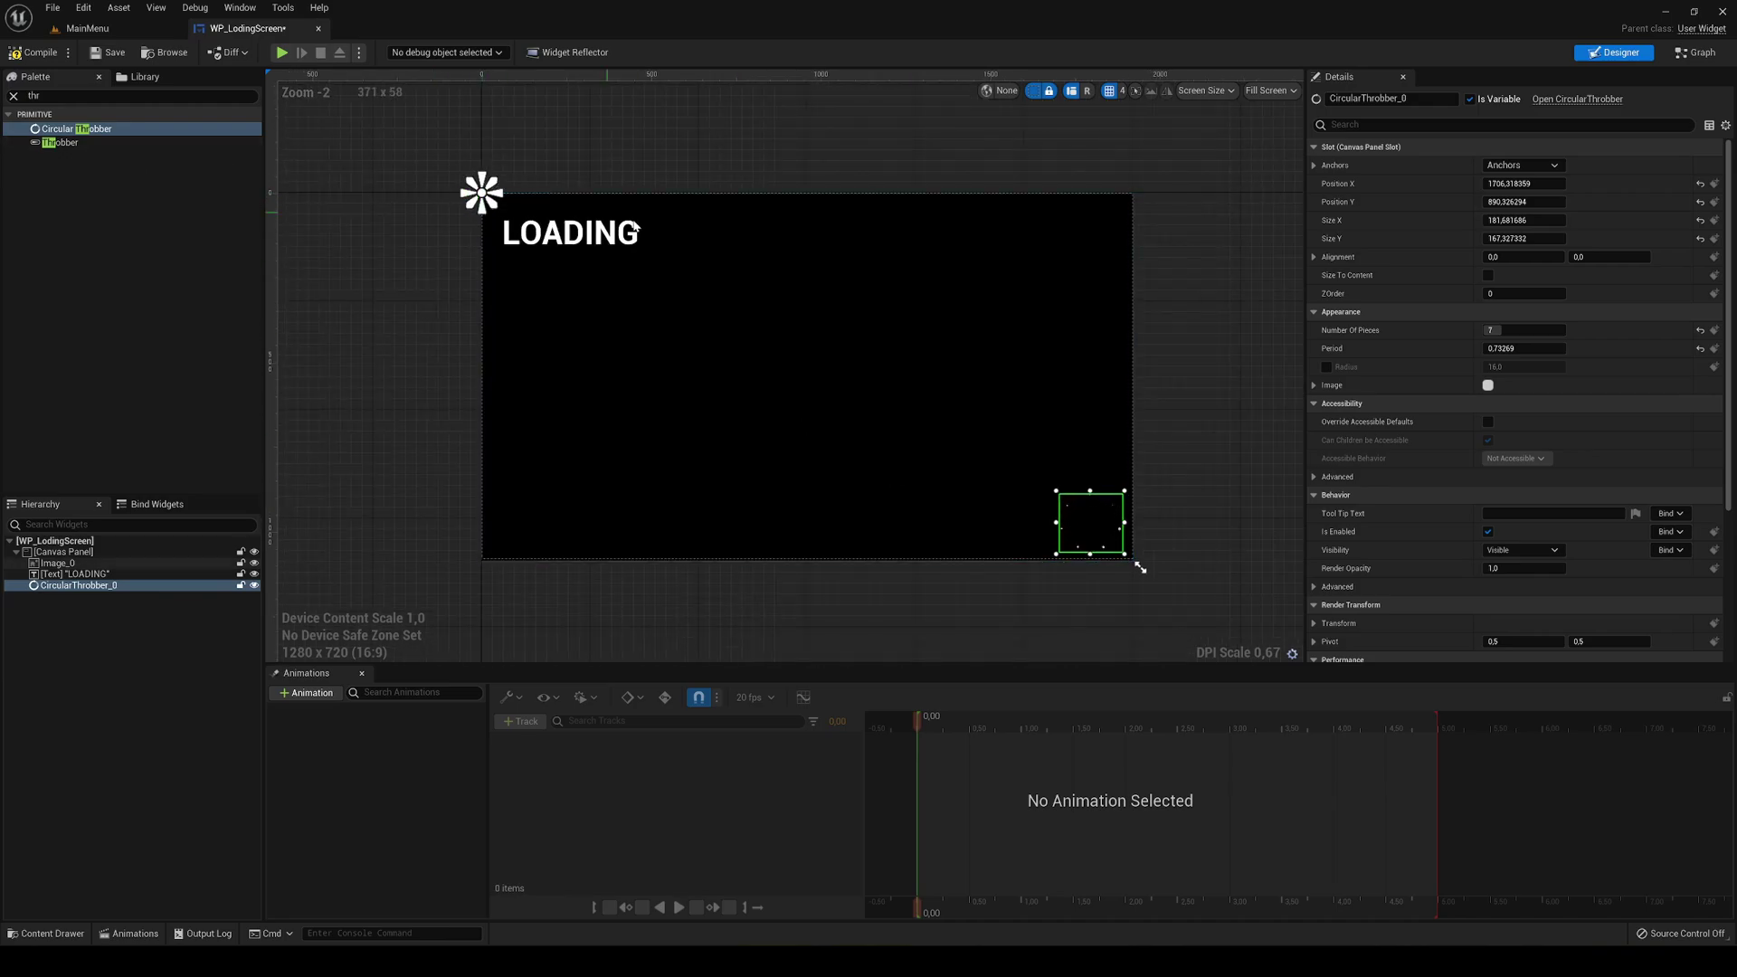
drag(489, 199, 1137, 561)
drag(474, 184, 1050, 482)
click(109, 53)
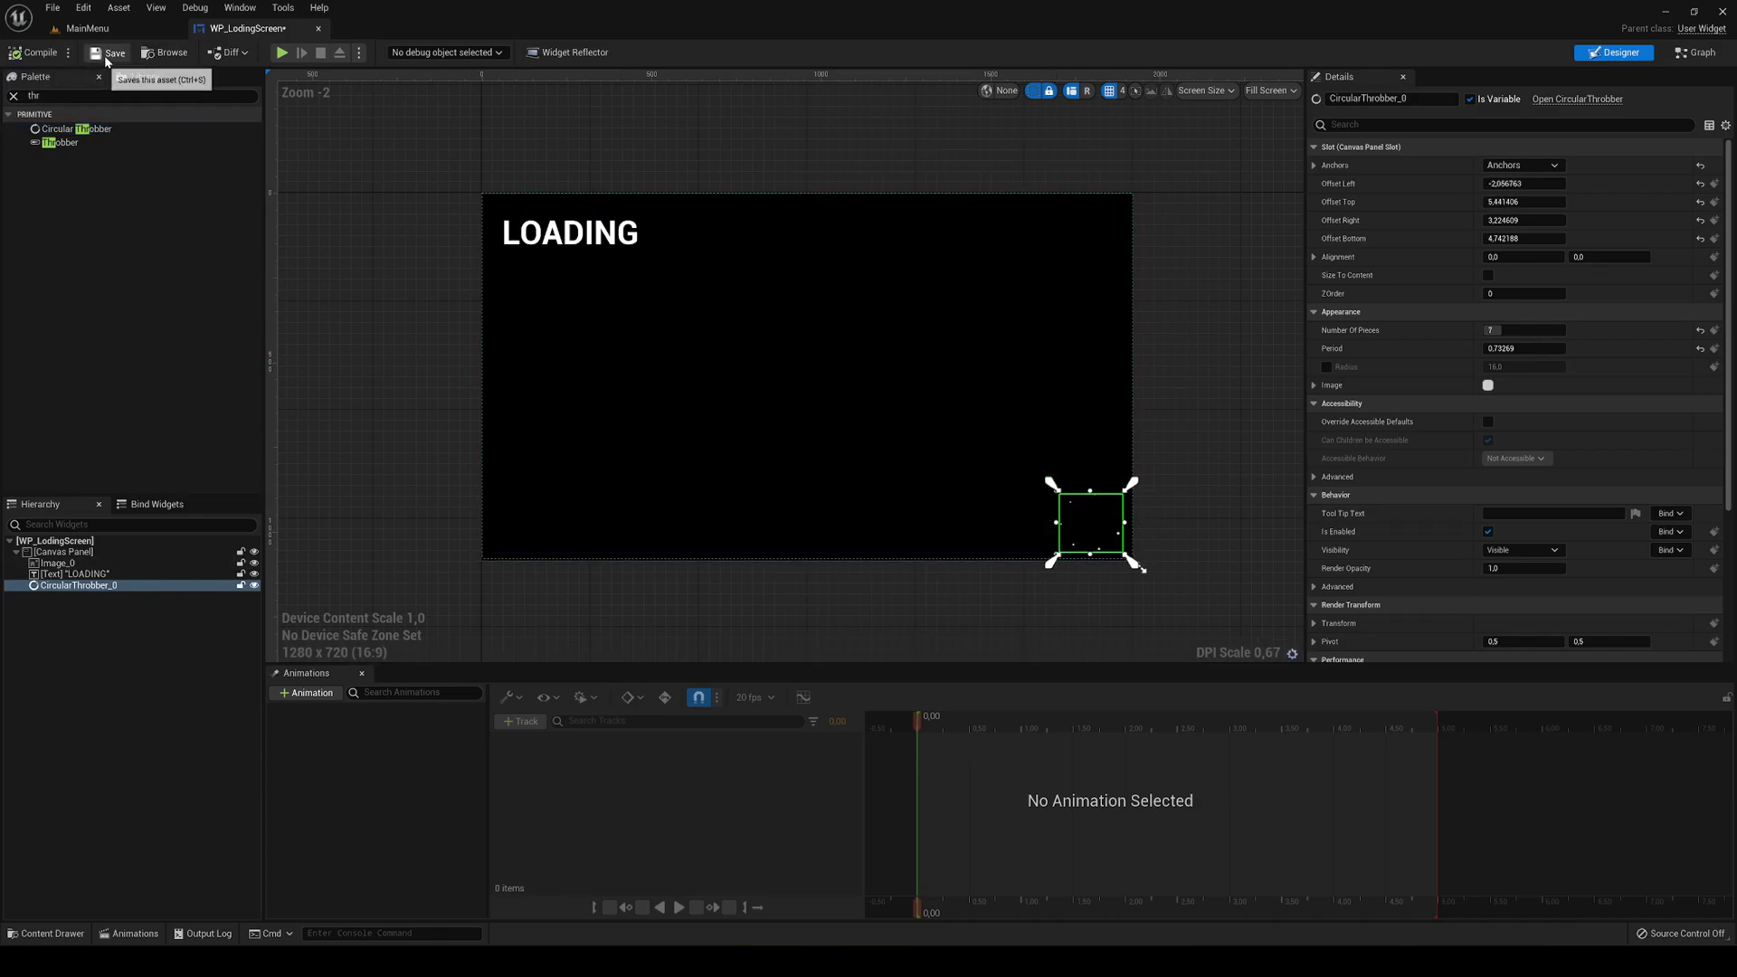
Open the WP_MainMenu widget, select its PLAY button and show the event graph
click(87, 28)
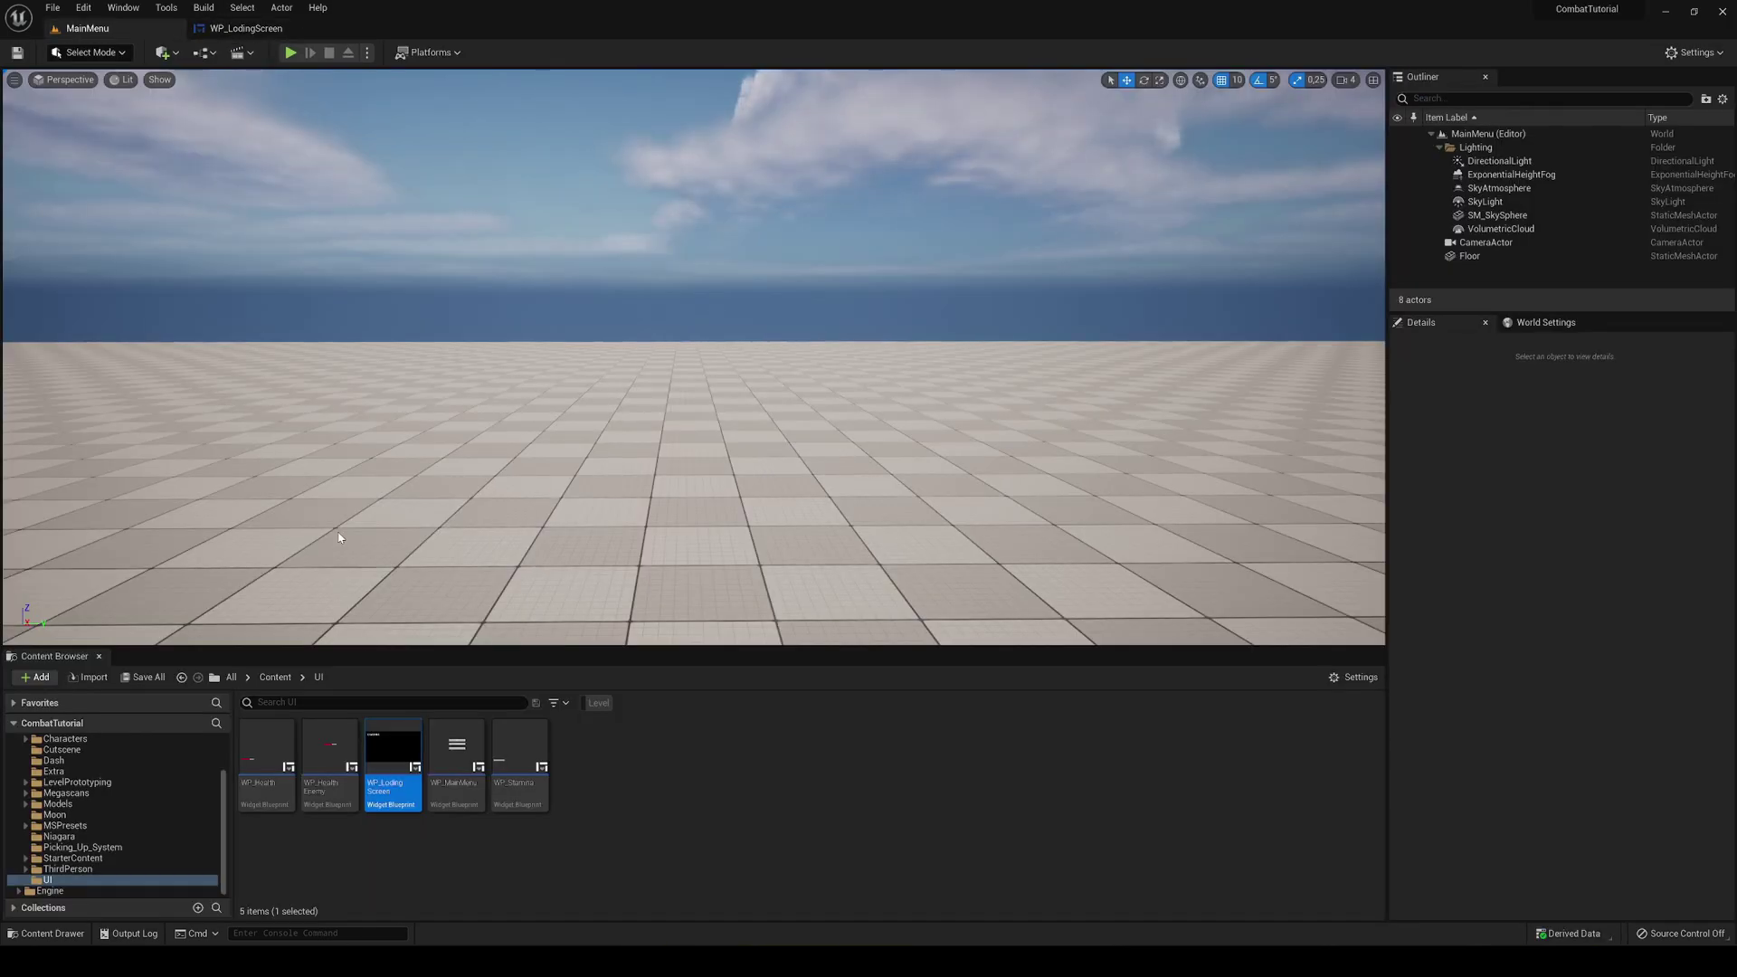
double_click(457, 751)
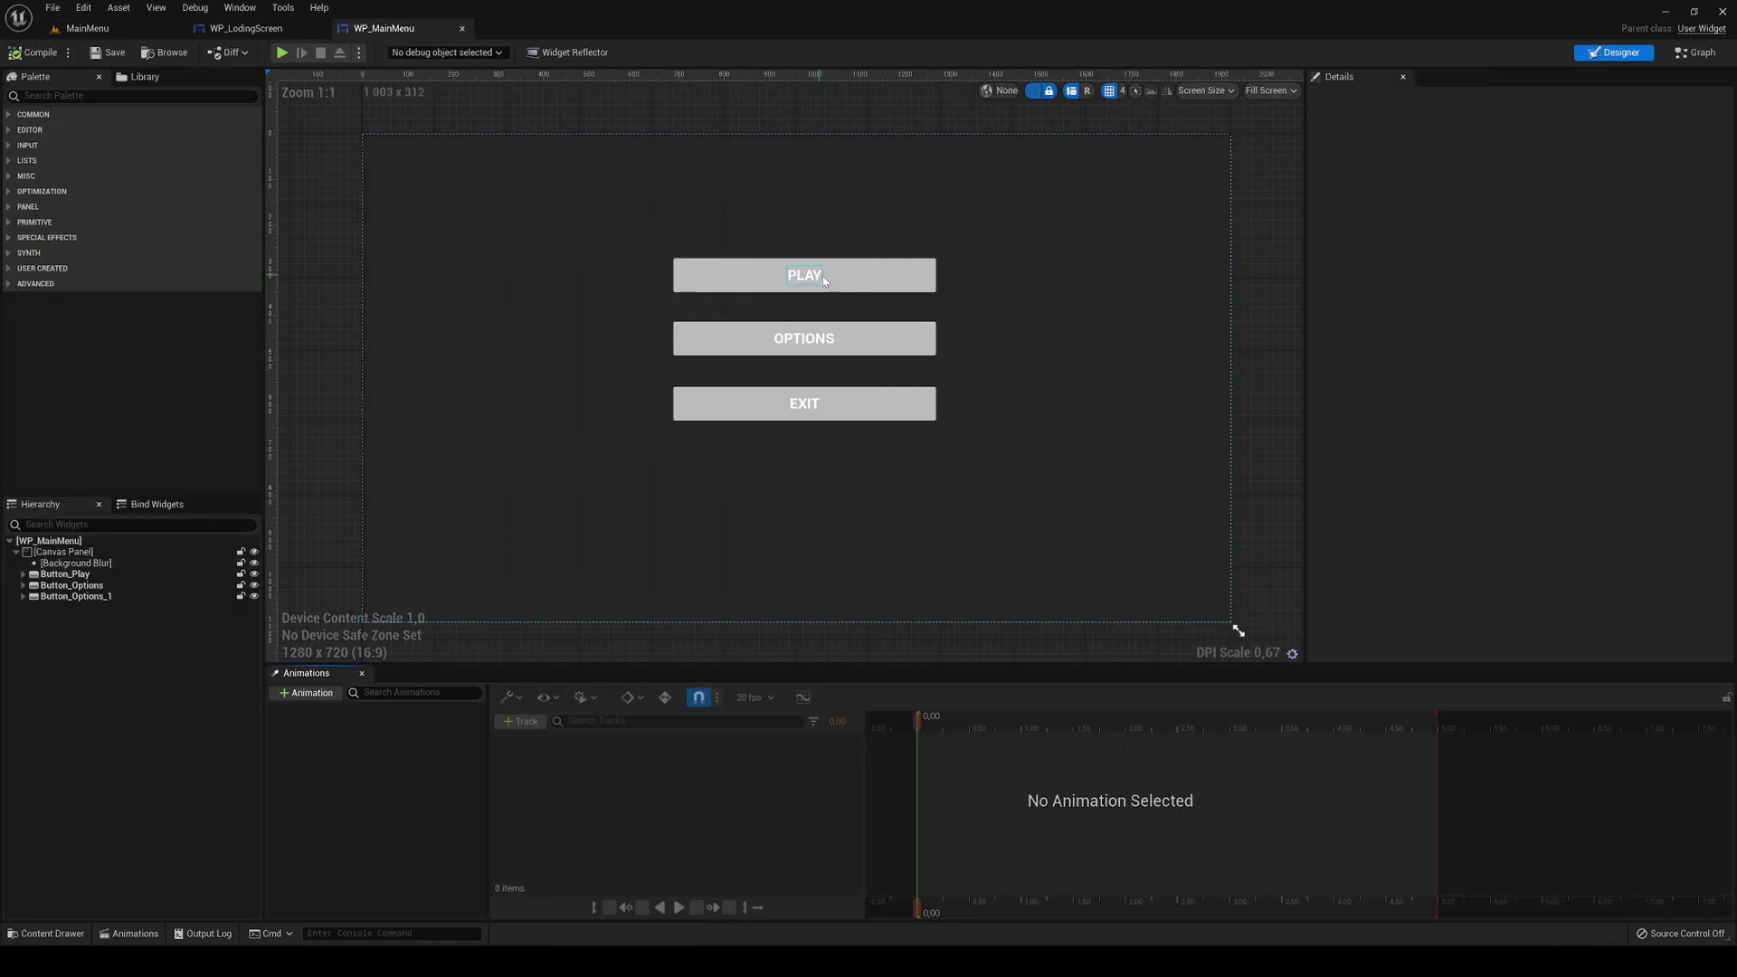
click(873, 294)
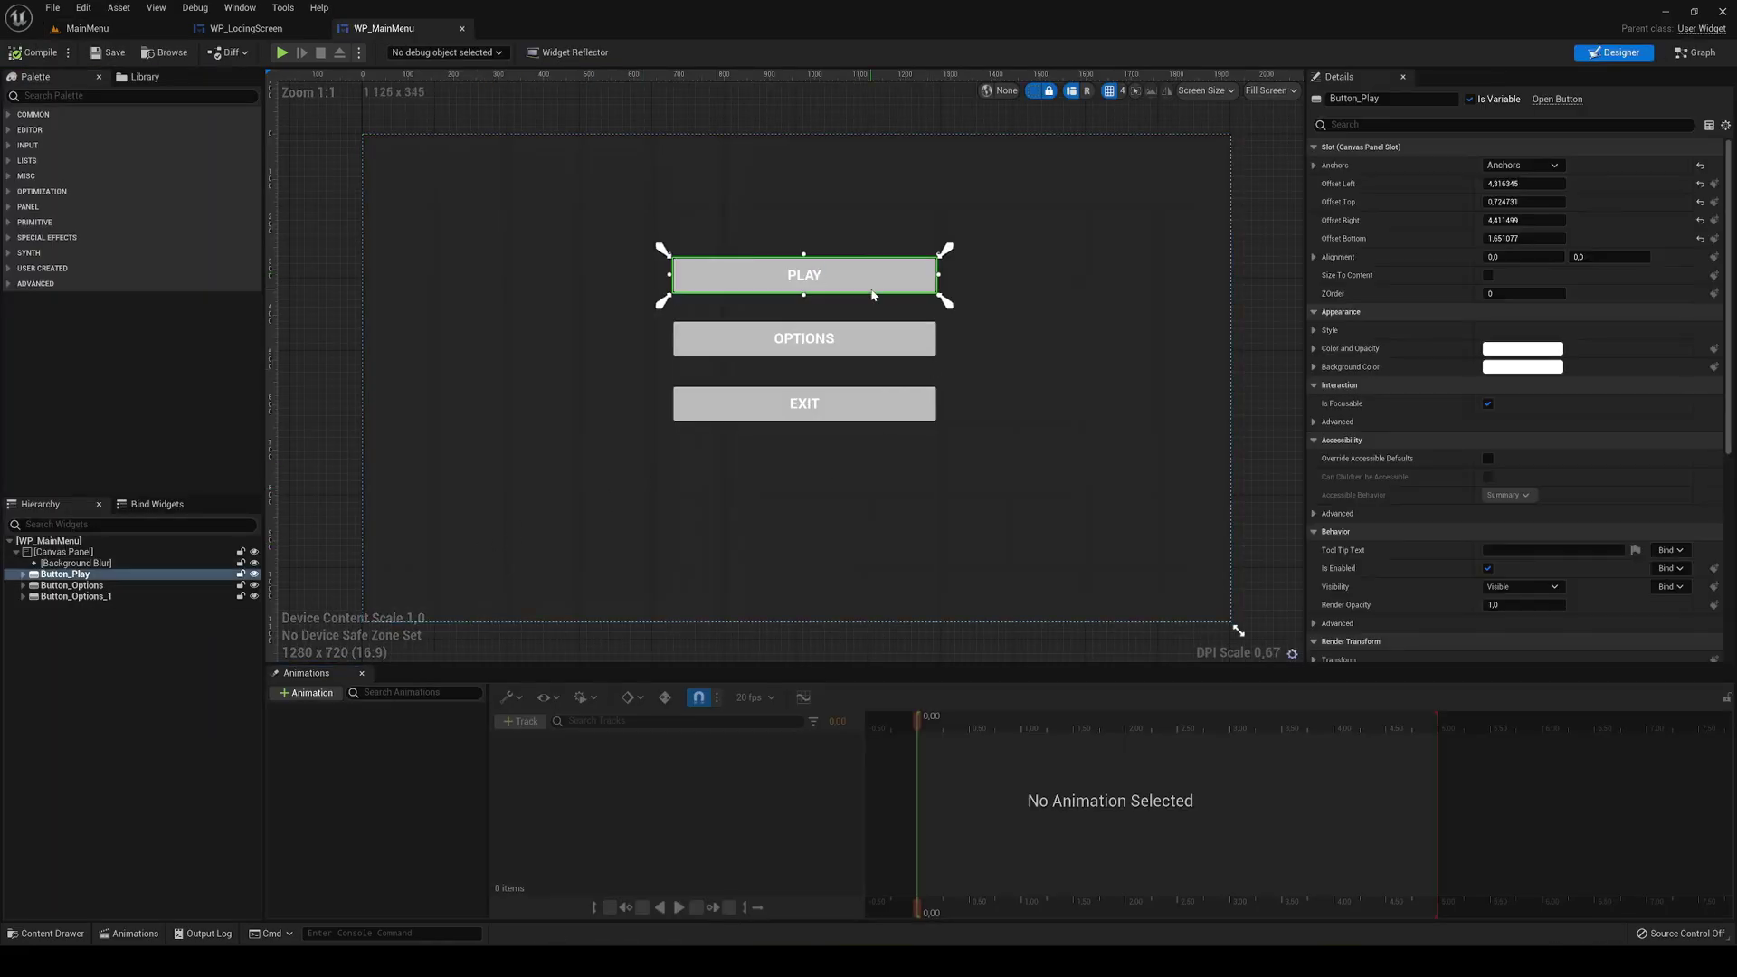
click(1696, 53)
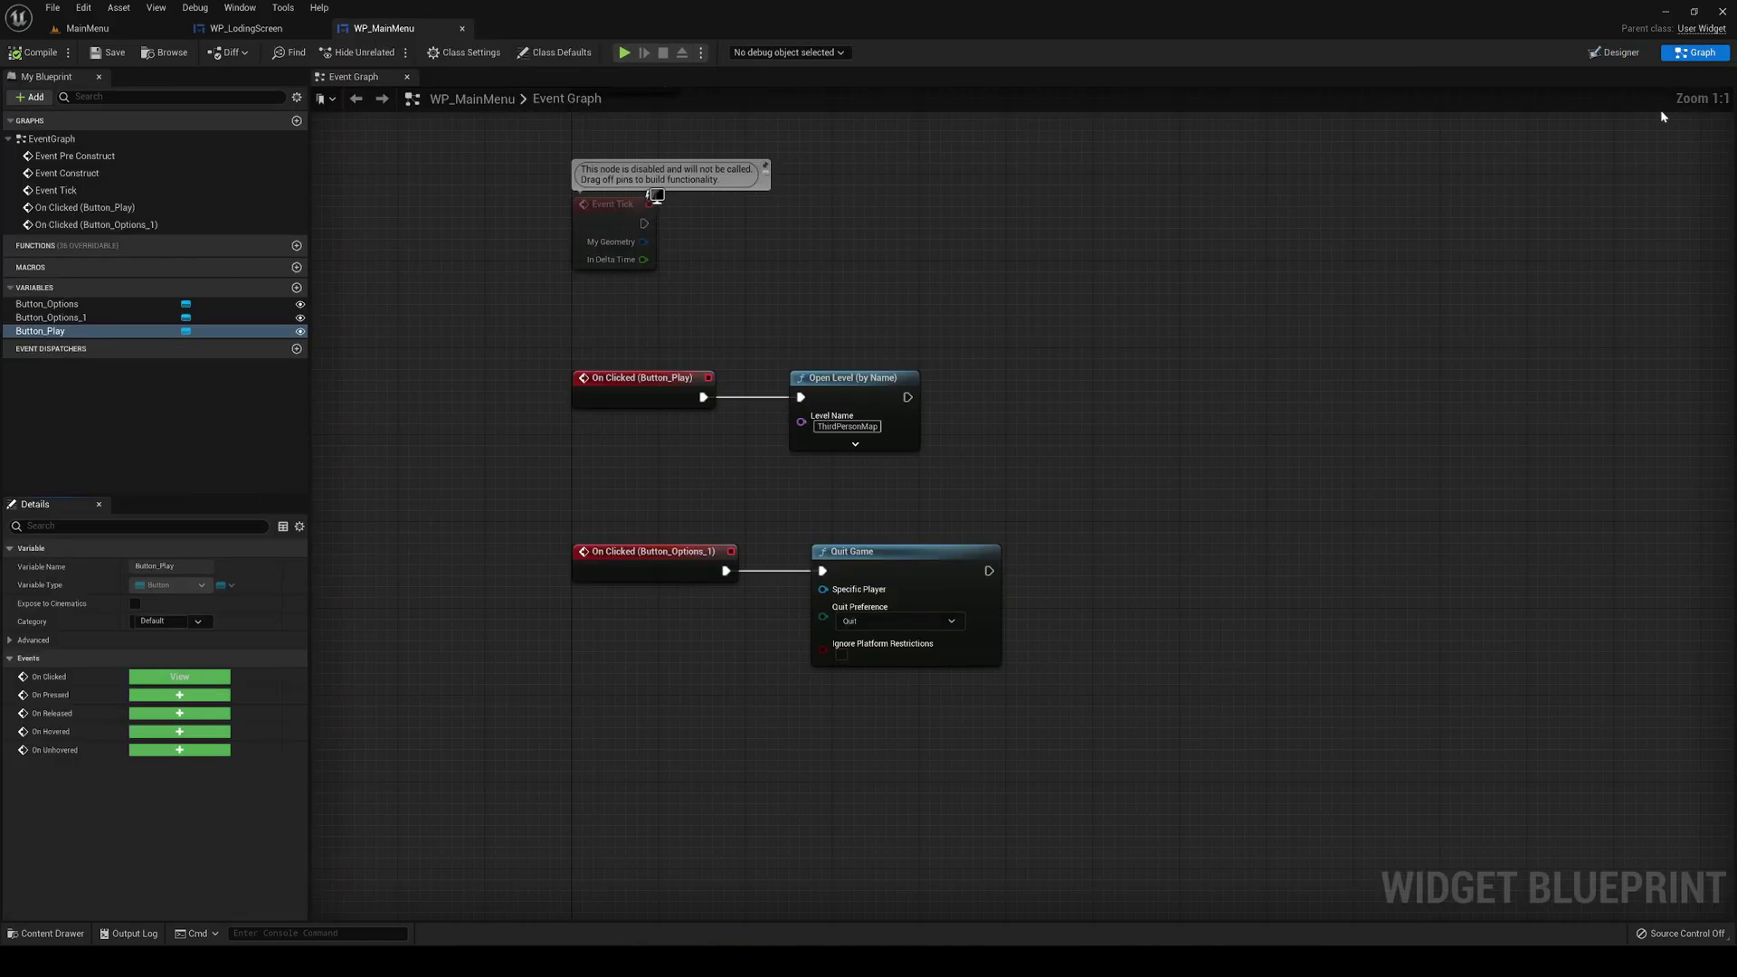
Delete the Open Level (by Name) node connected to the Play button's On Clicked event
click(887, 448)
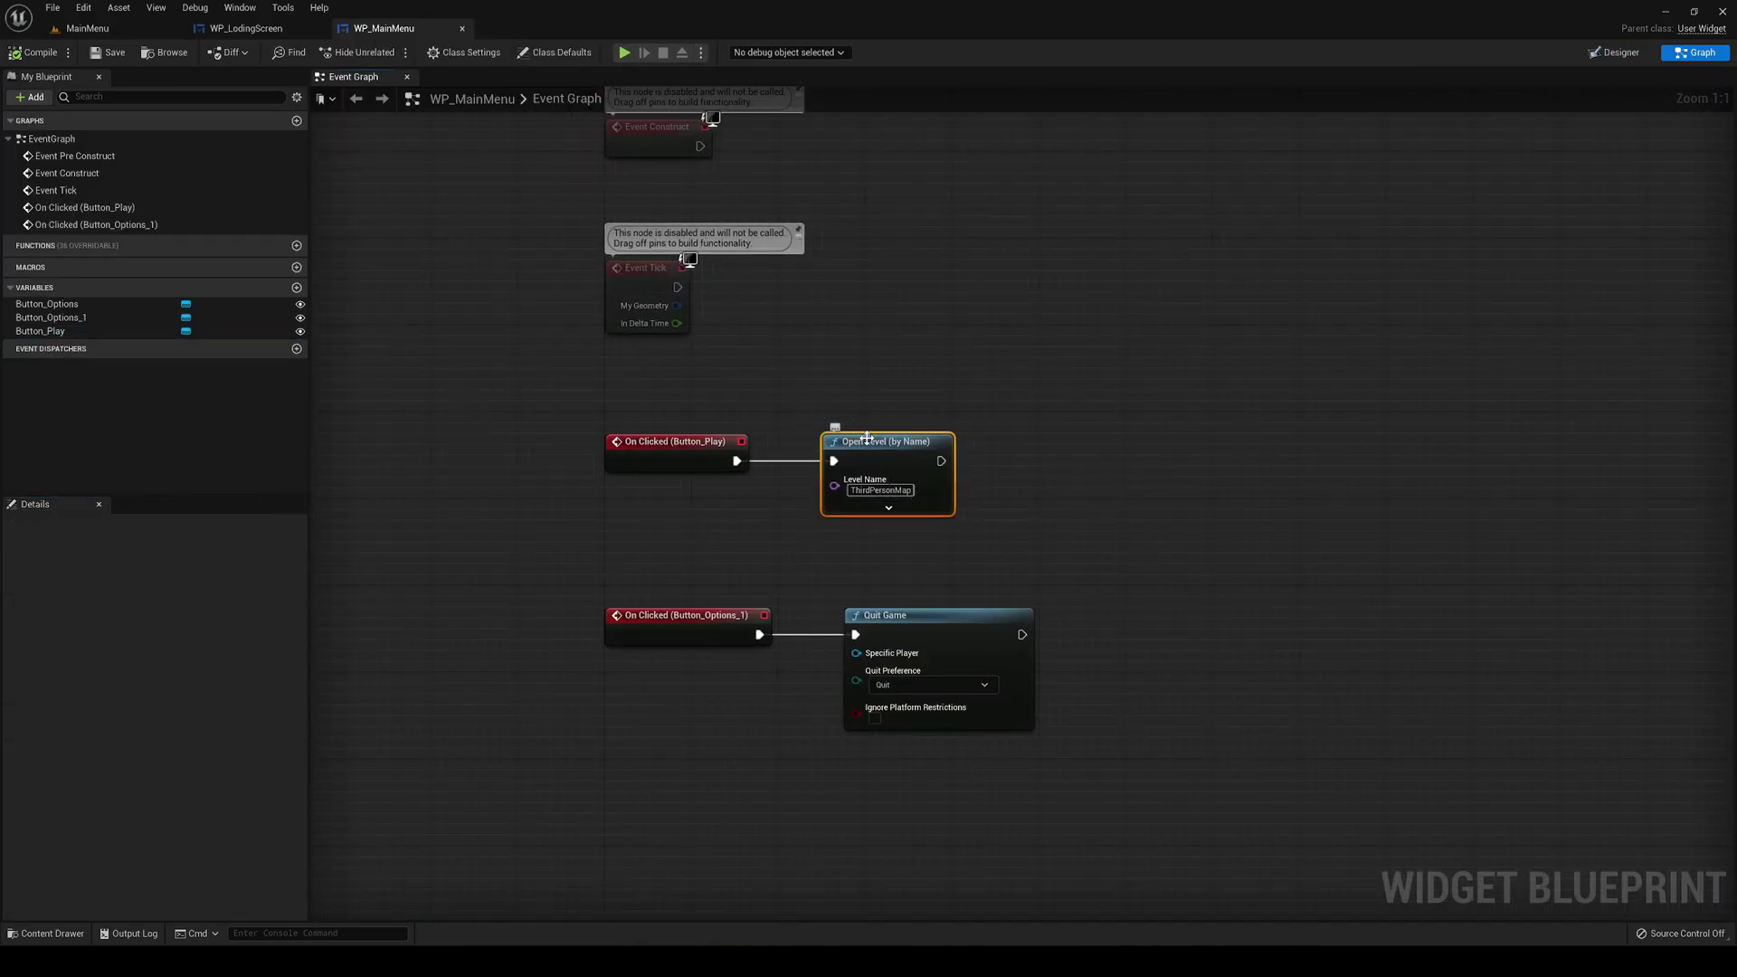
click(771, 495)
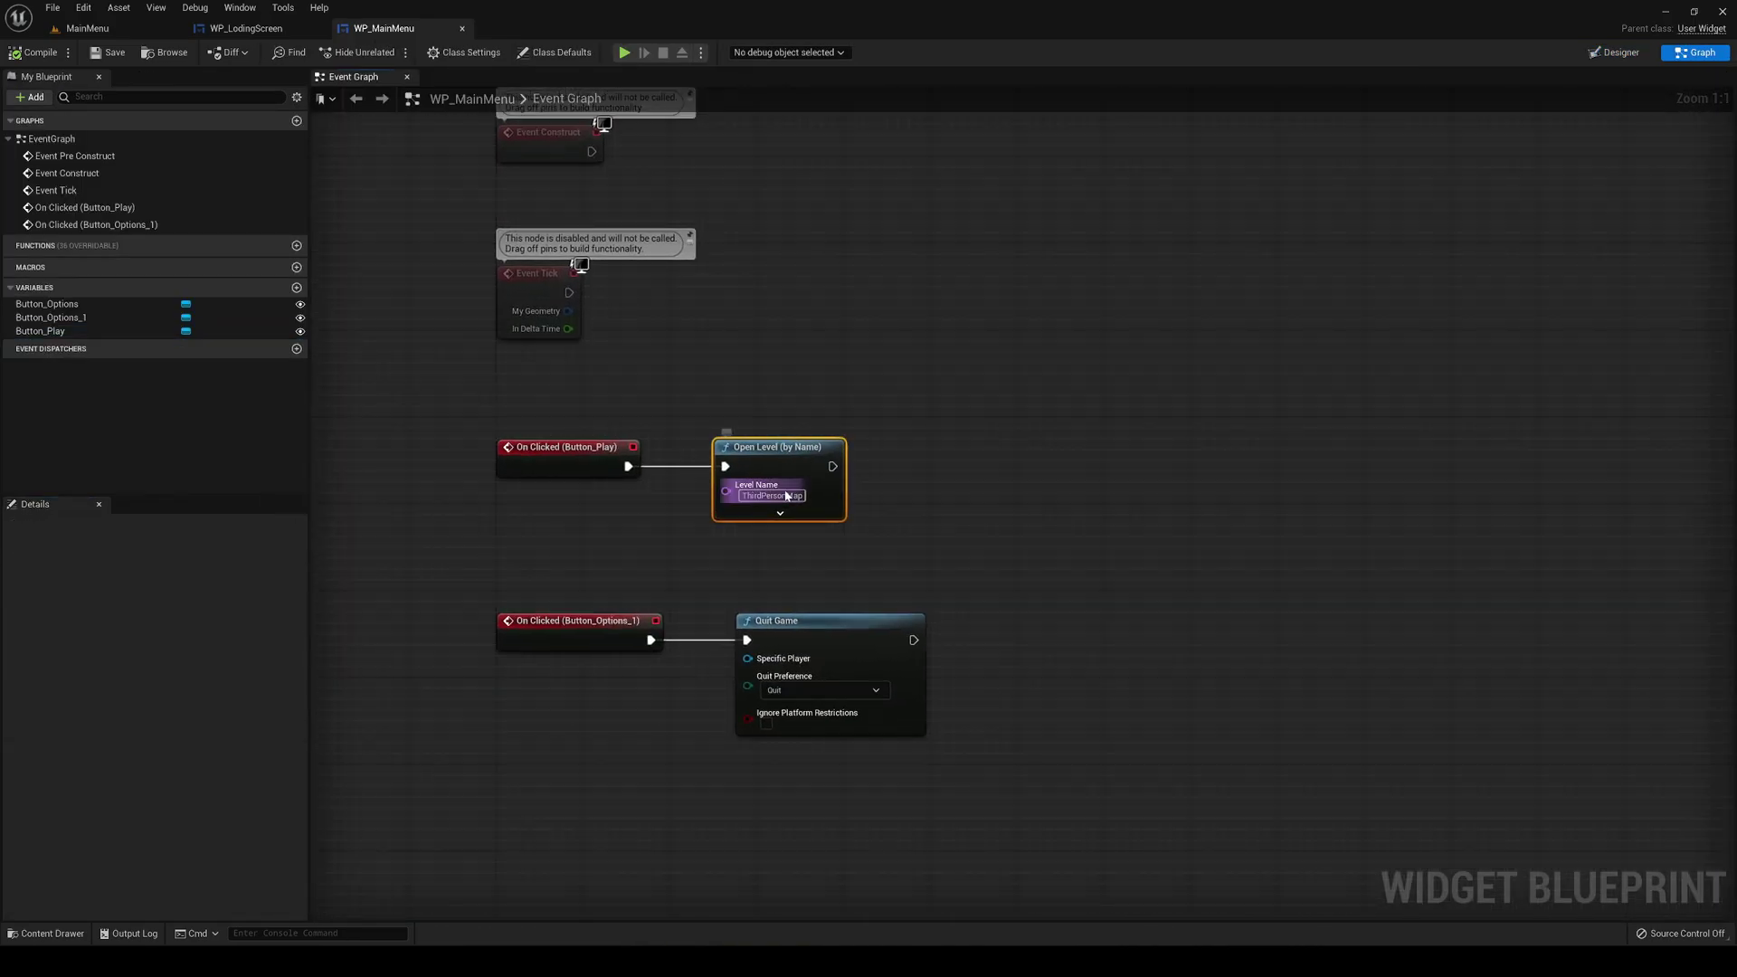
key(Delete)
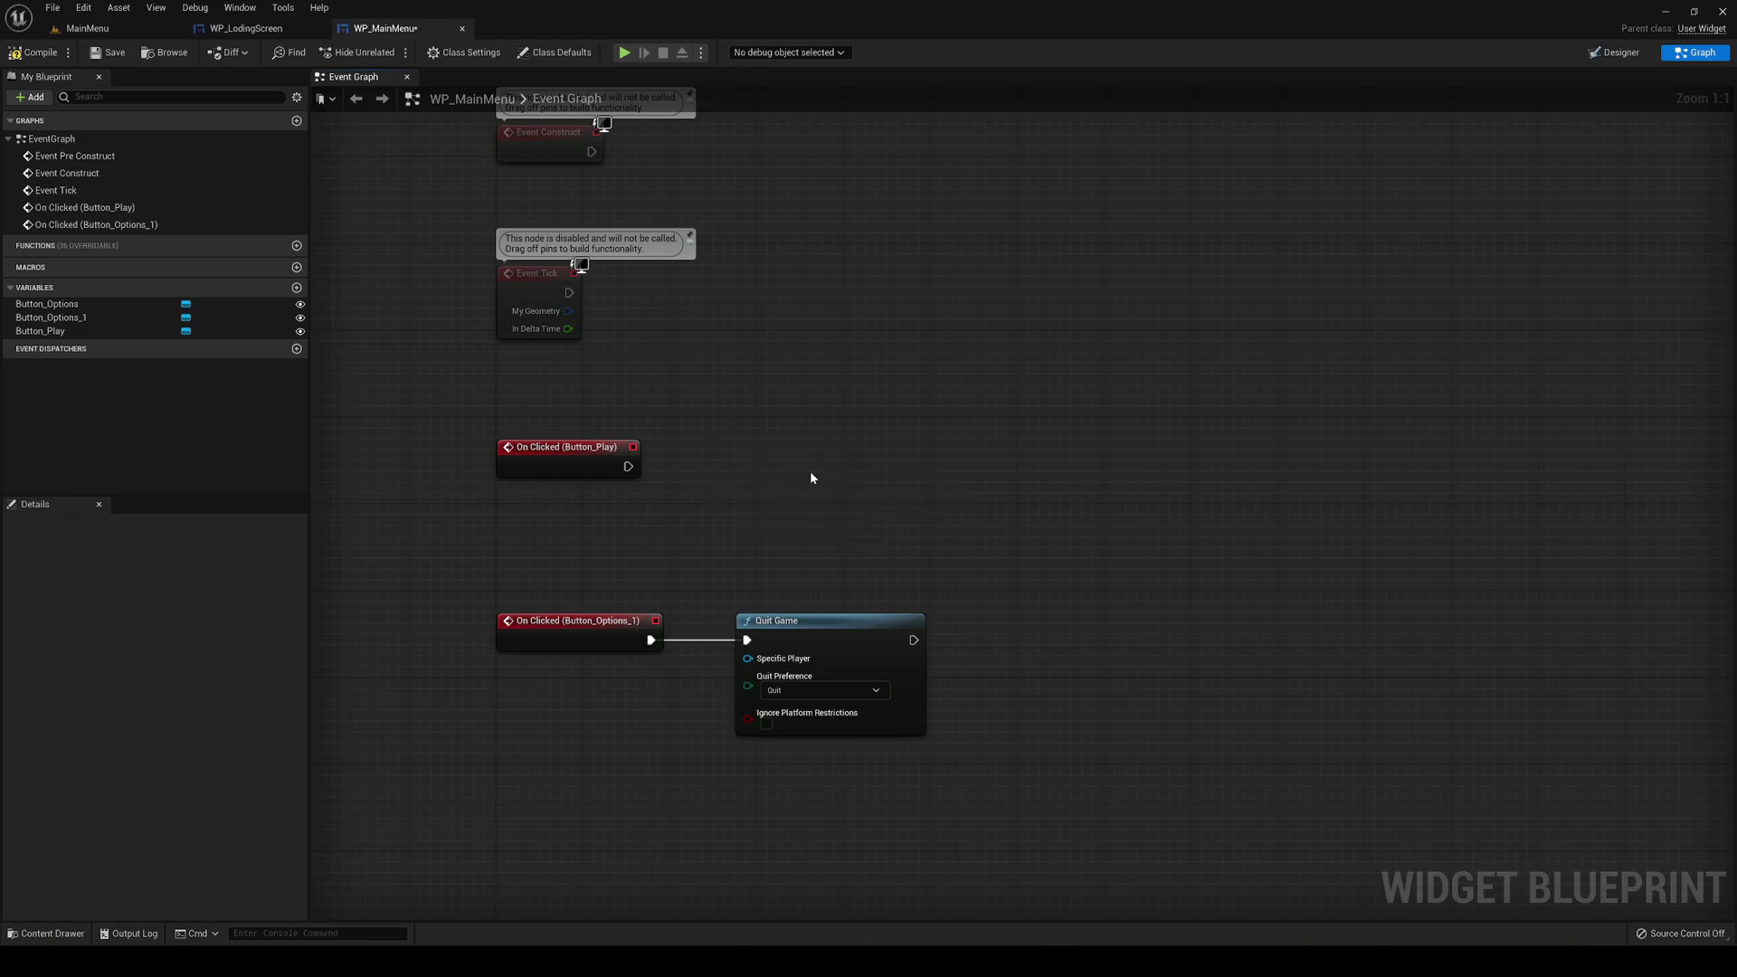
Add a Create Widget node after the Play button's On Clicked event and set its class to WP_LodingScreen
click(566, 461)
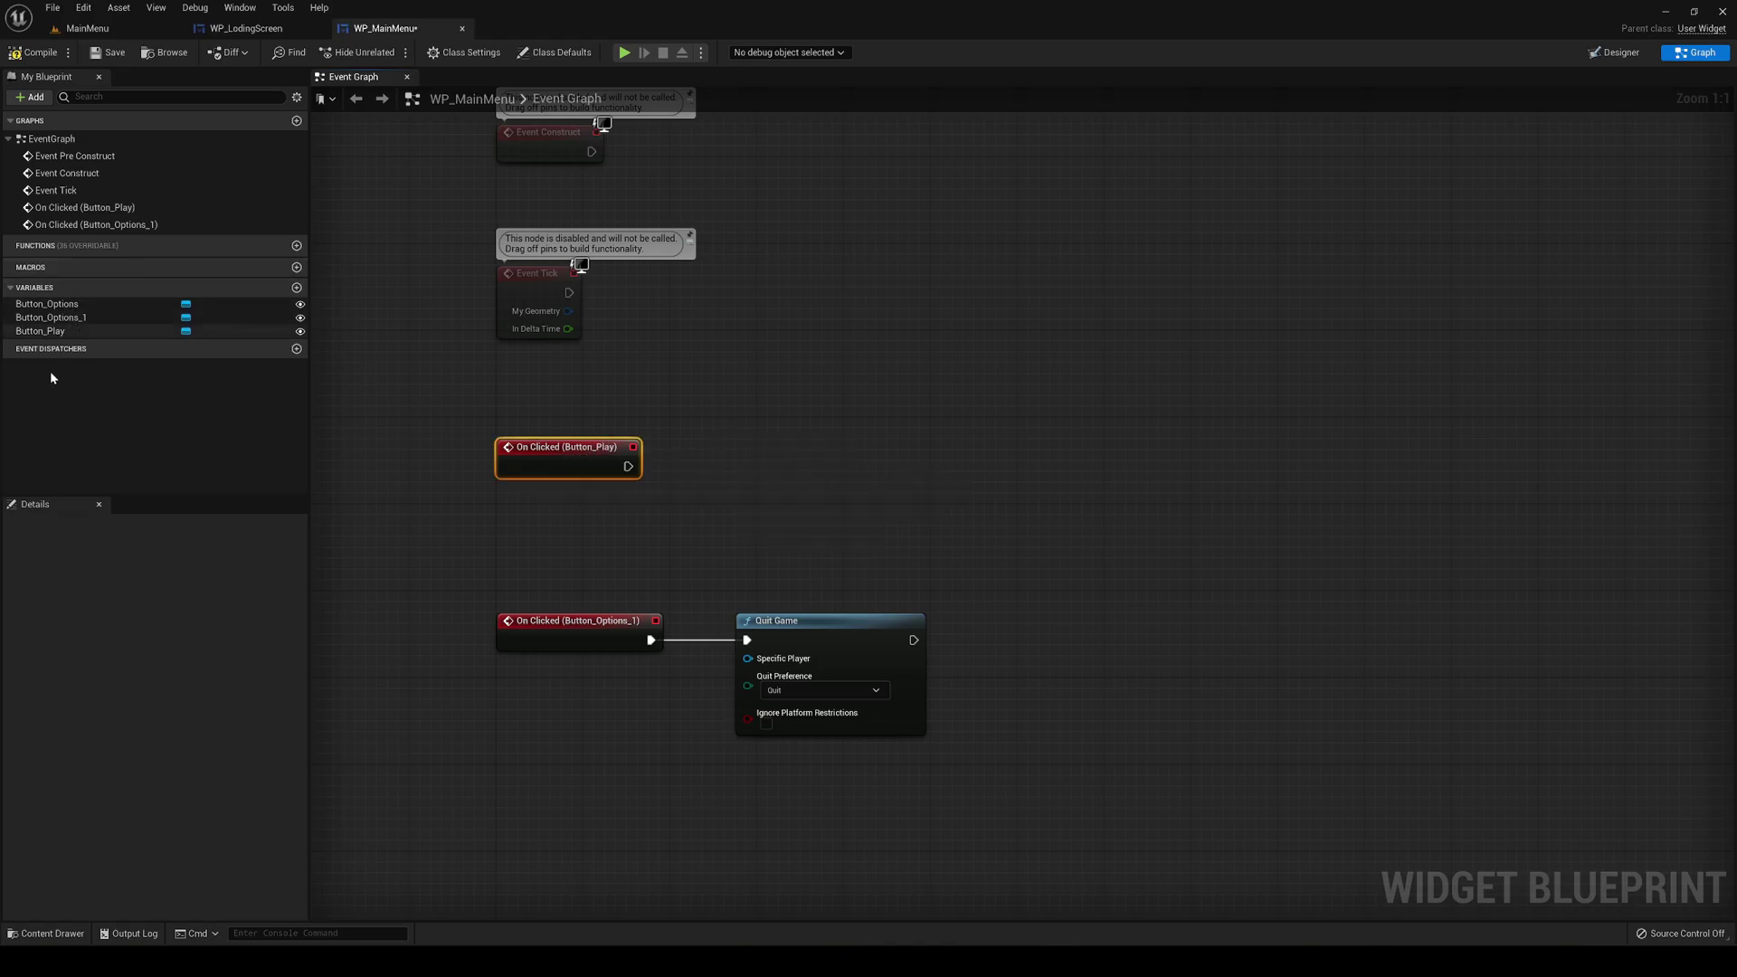
click(41, 331)
click(179, 677)
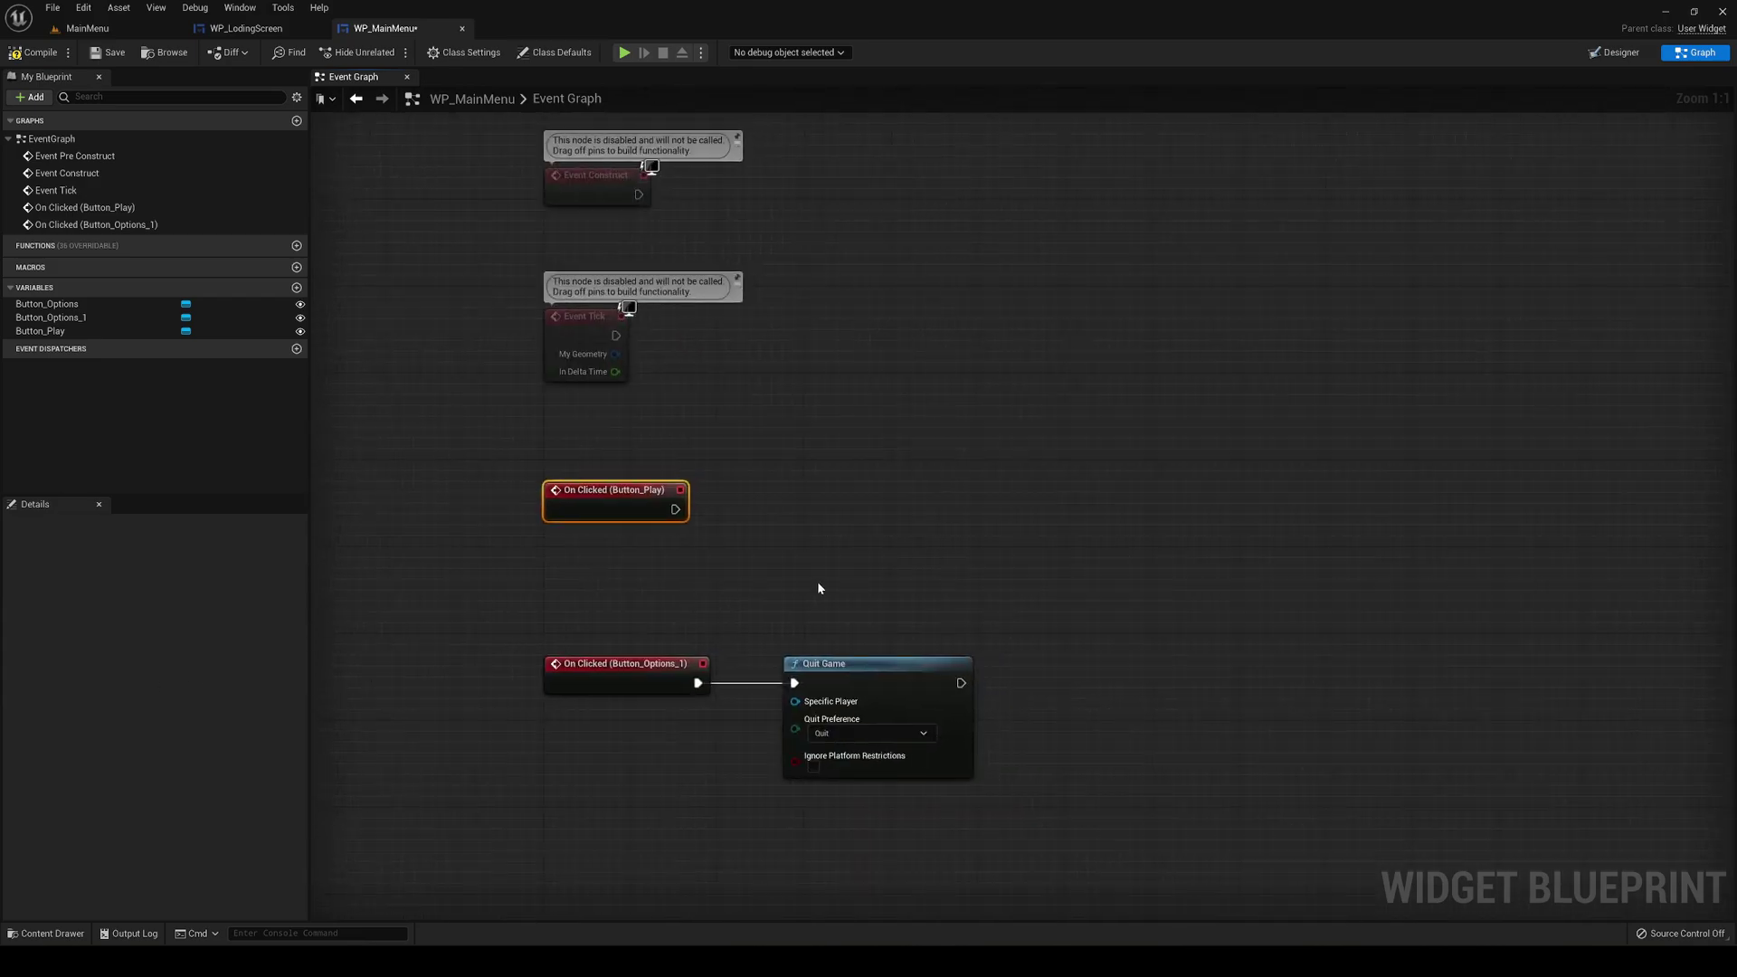
drag(675, 510, 784, 522)
text(create wid)
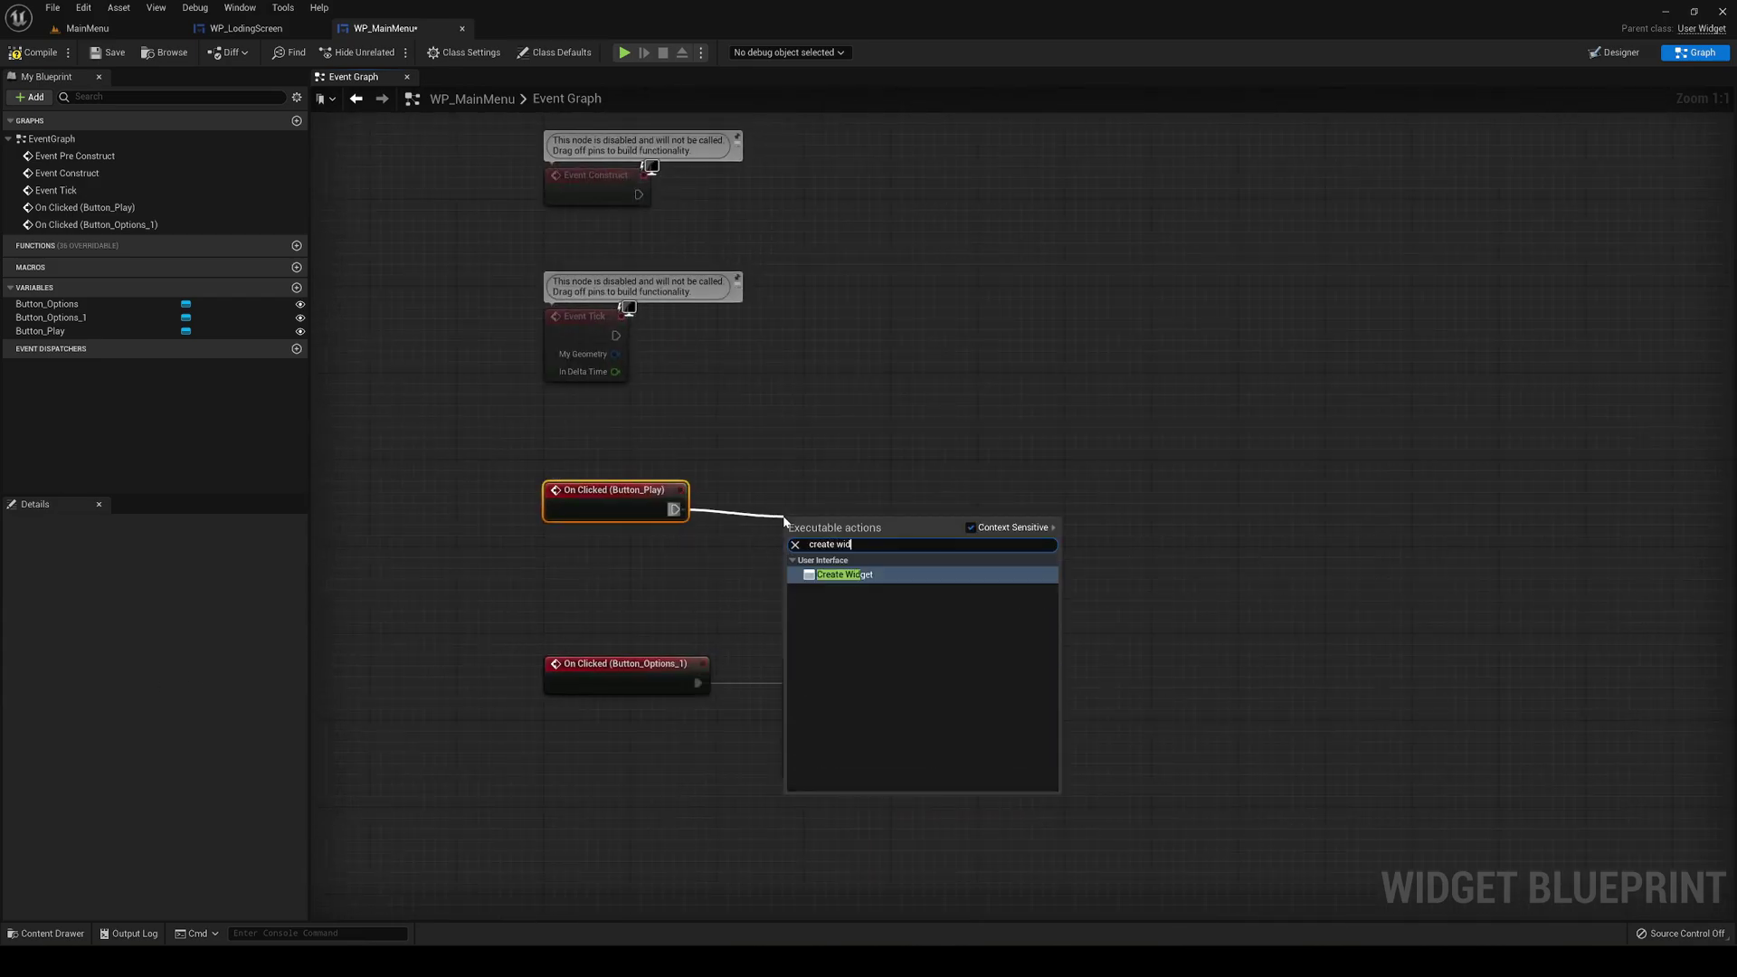
key(Return)
drag(817, 536, 807, 503)
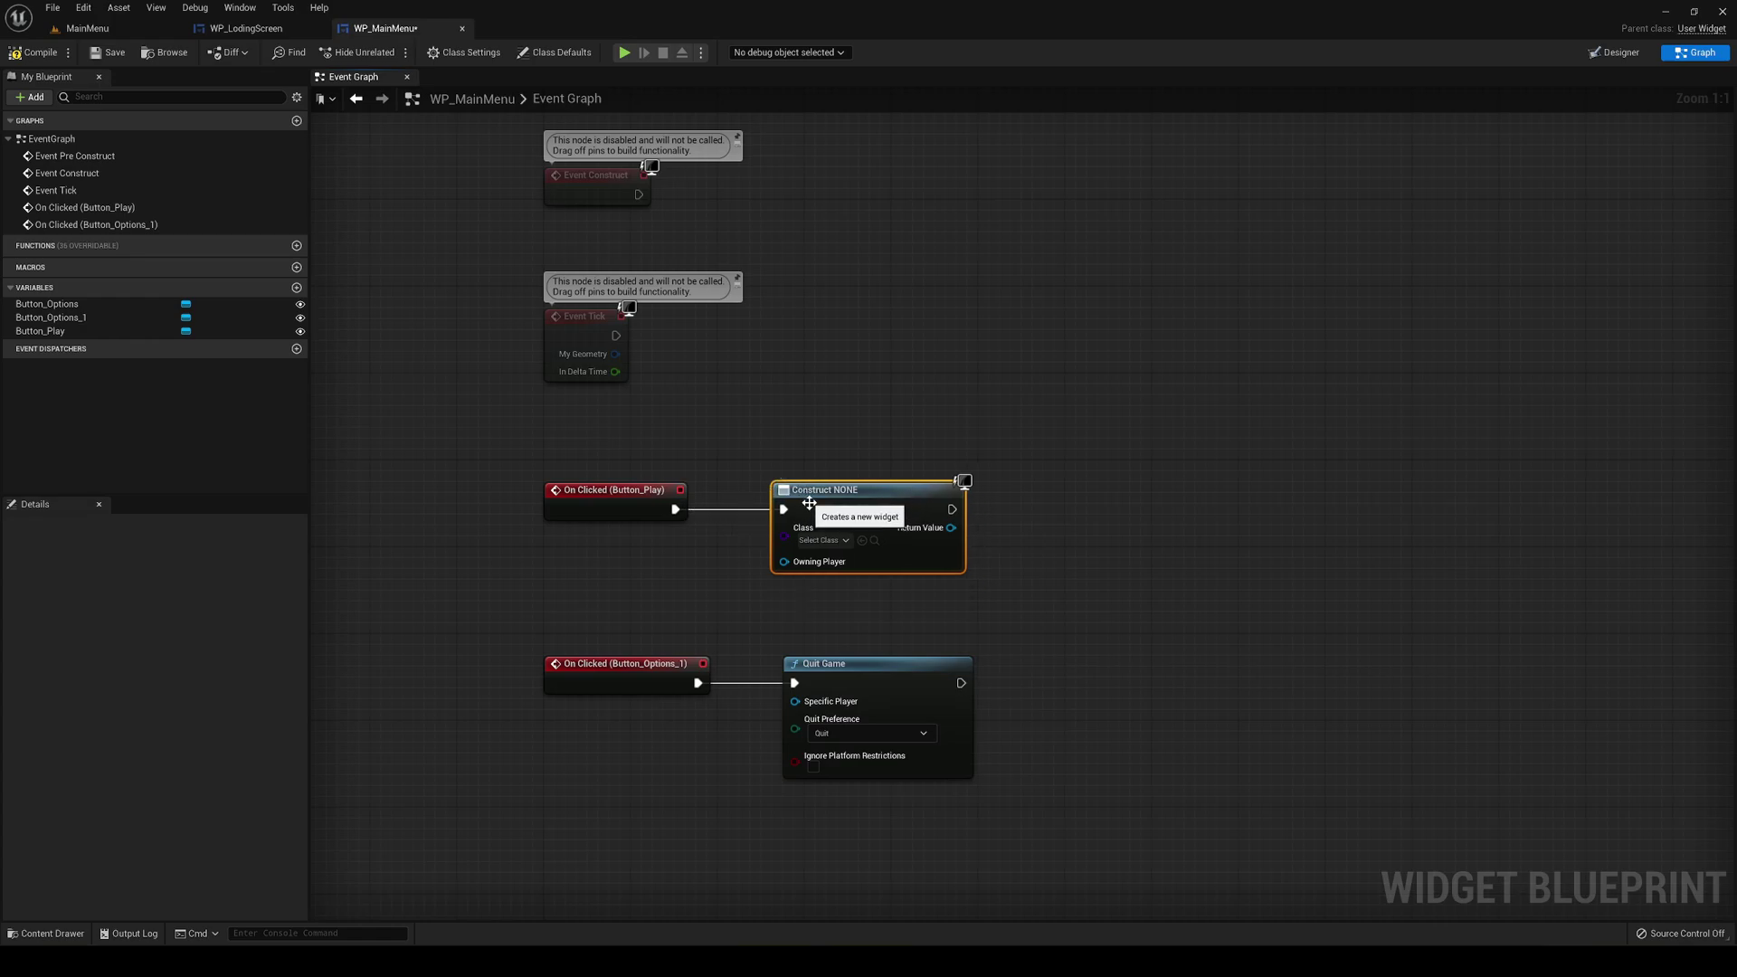
click(823, 540)
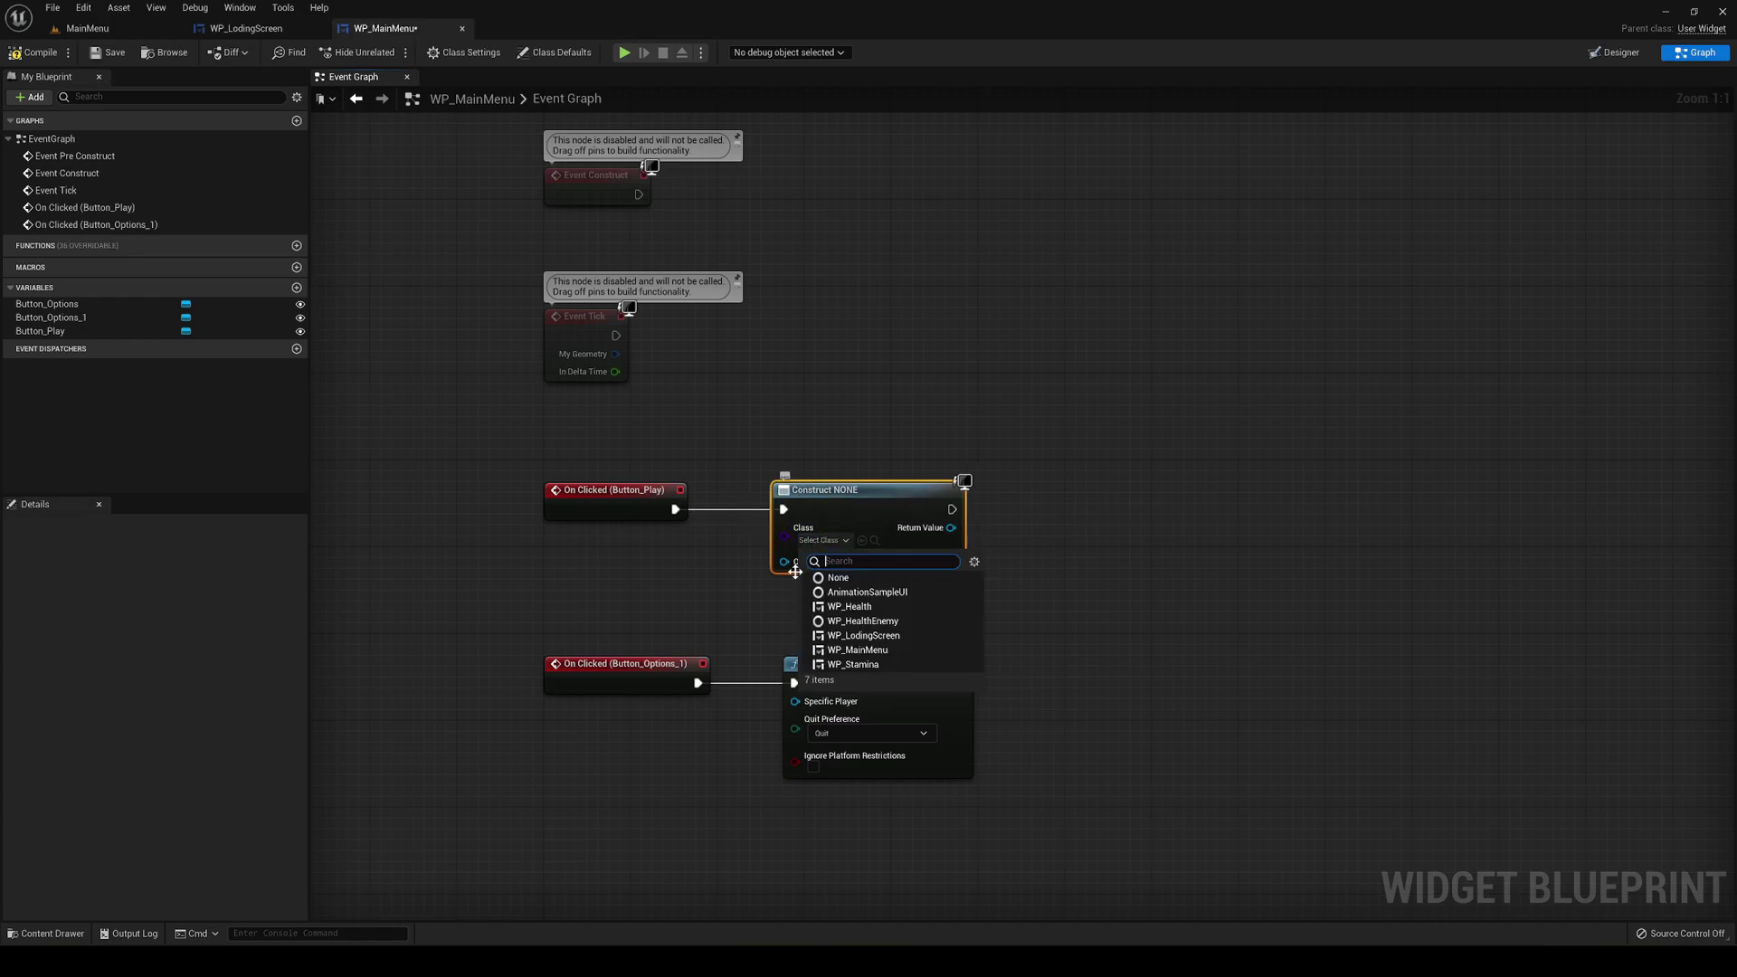
click(863, 635)
Insert a Remove All Widgets node between the Play button's On Clicked event and the Create Widget node, aligning the nodes in a row
drag(841, 513, 1036, 511)
drag(674, 509, 740, 521)
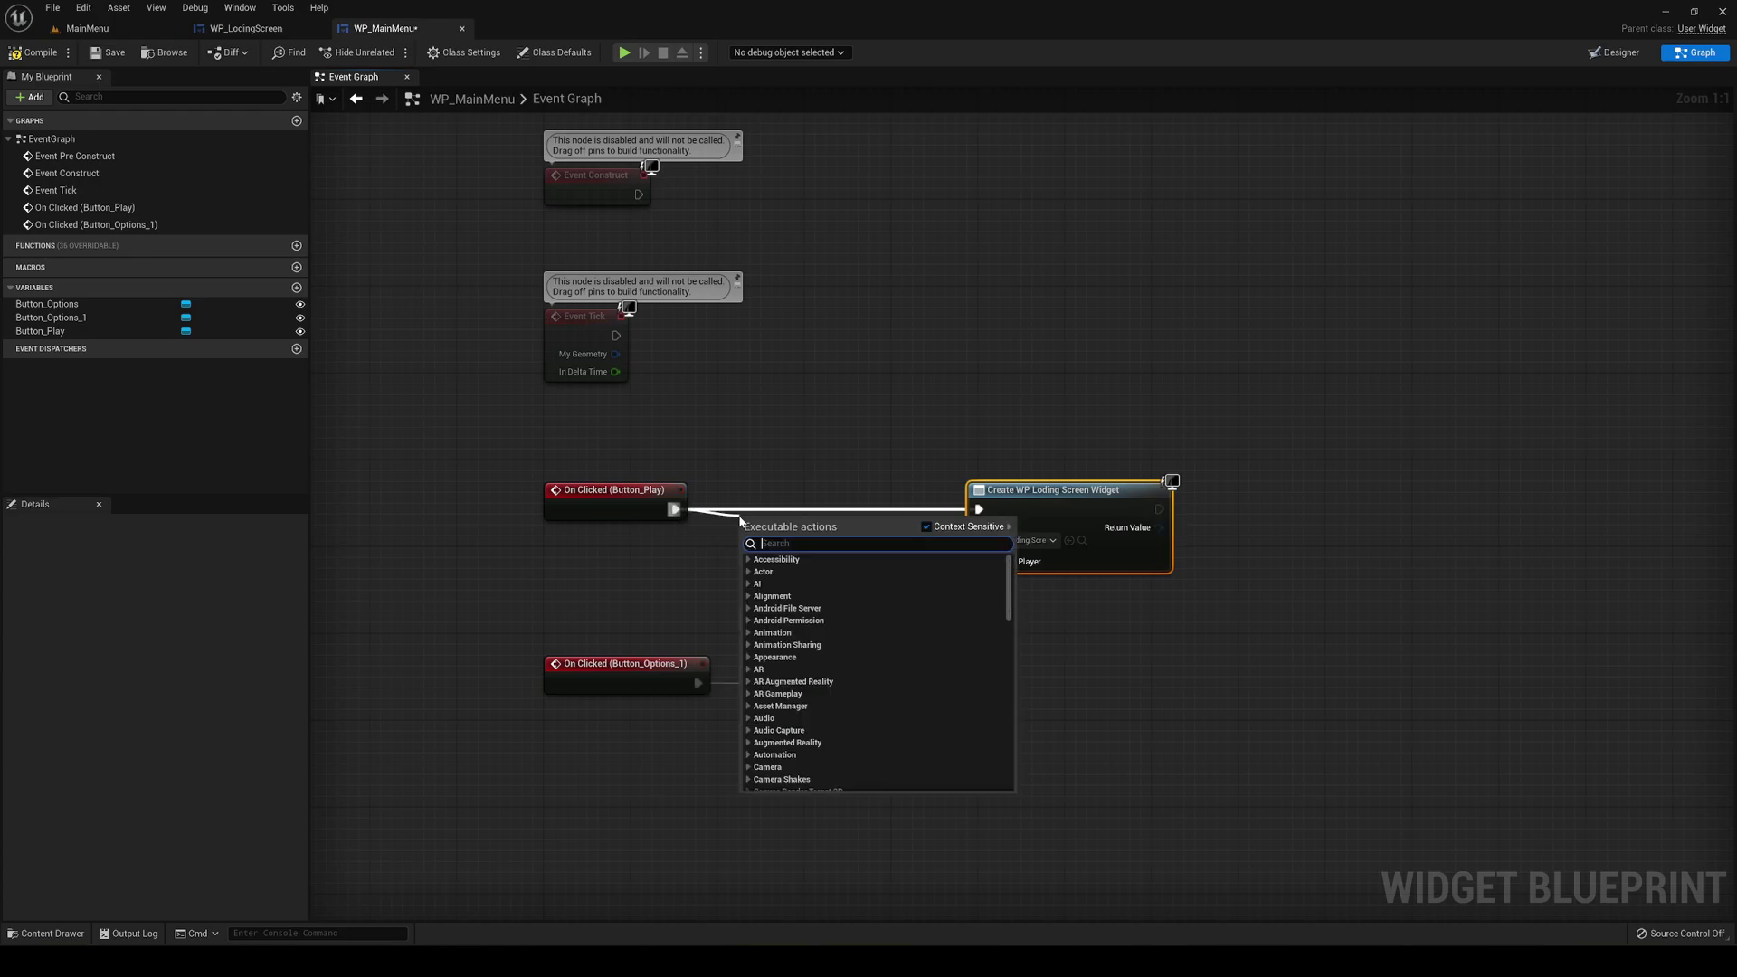
text(remove all)
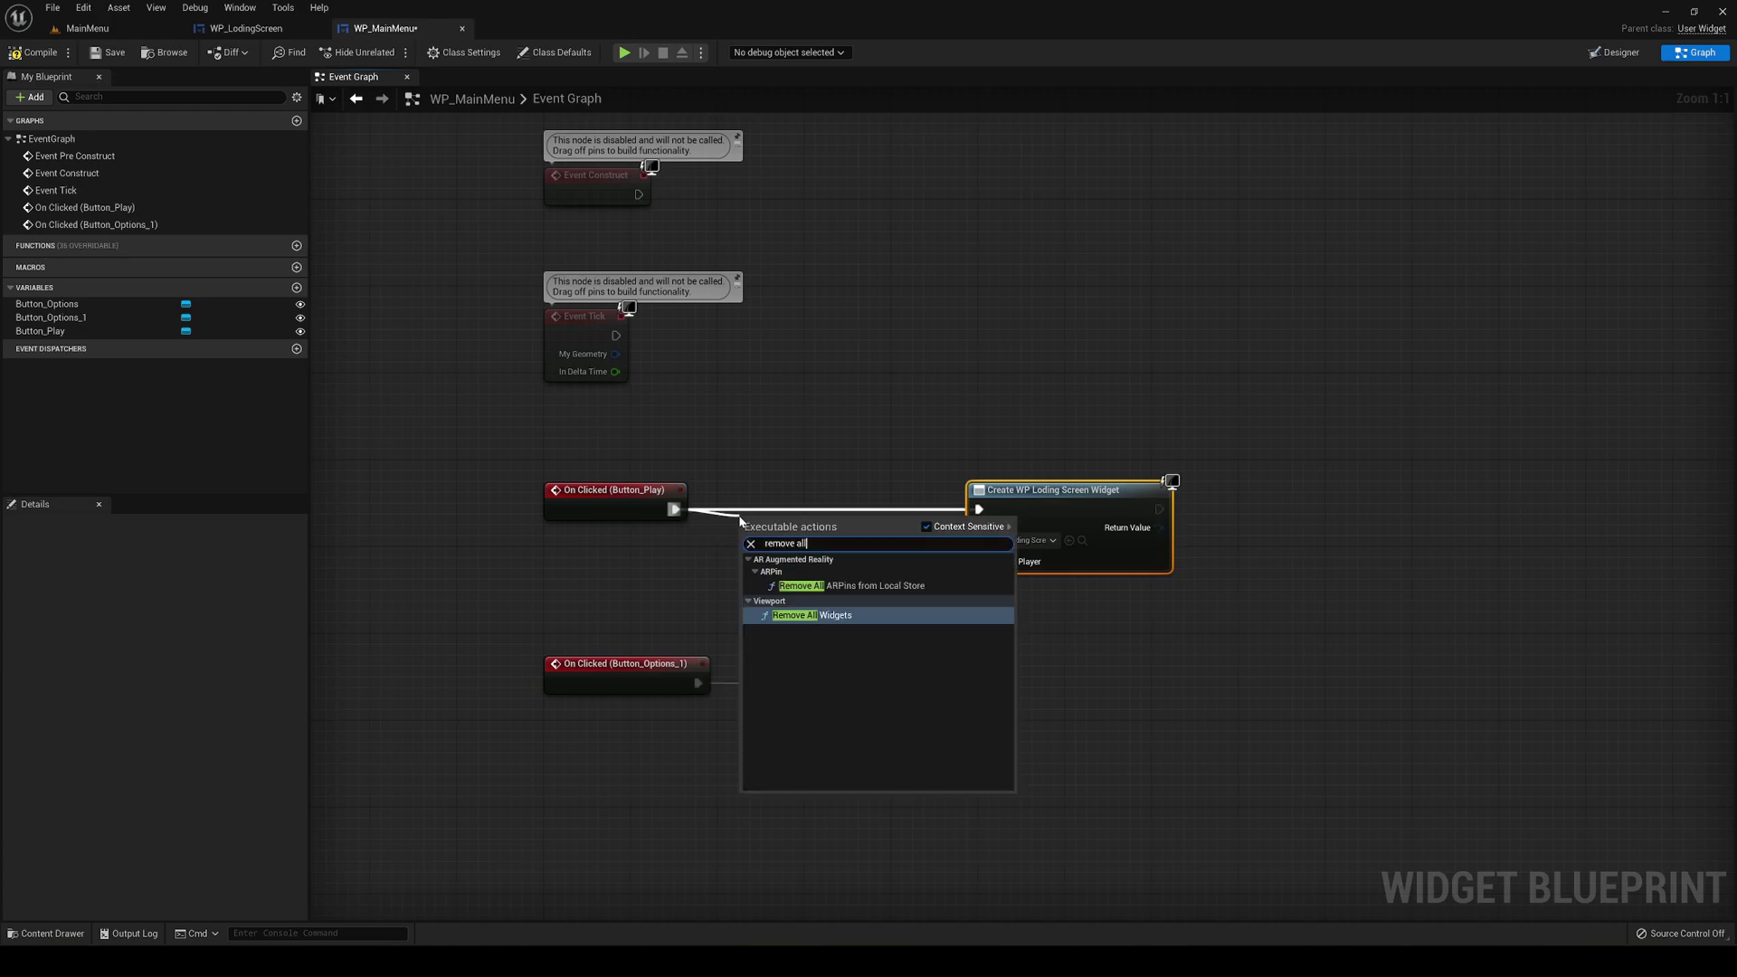
key(Return)
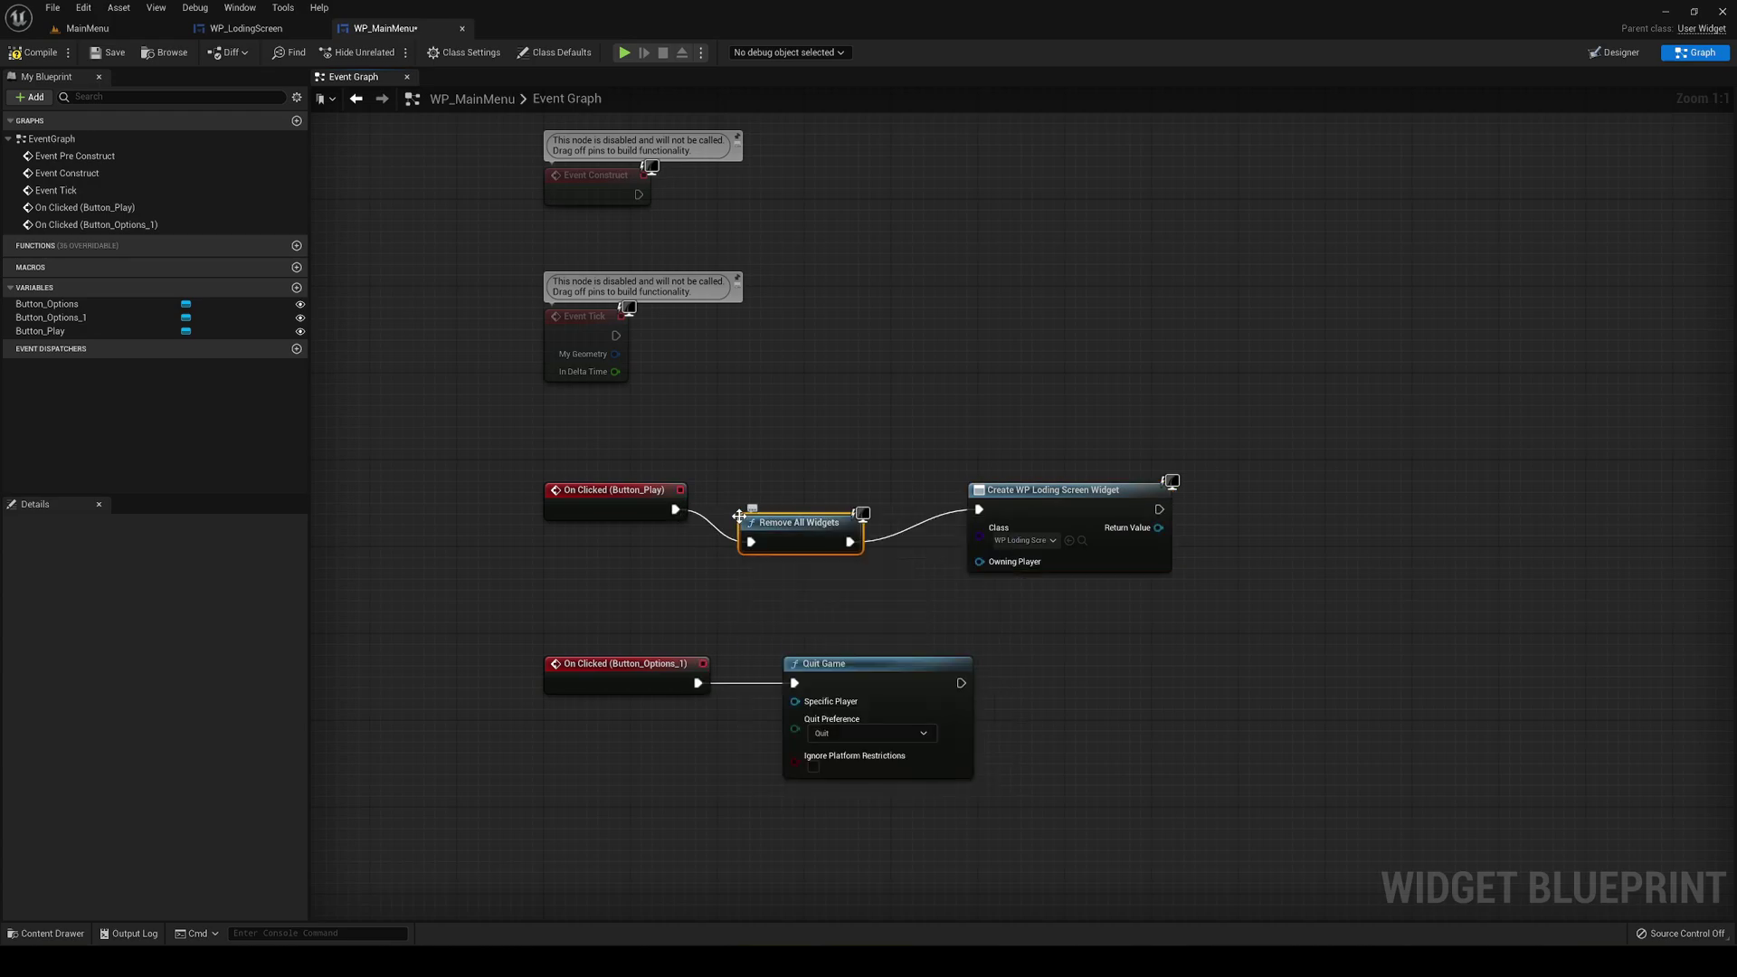
drag(797, 543, 797, 510)
right_drag(1040, 512, 903, 503)
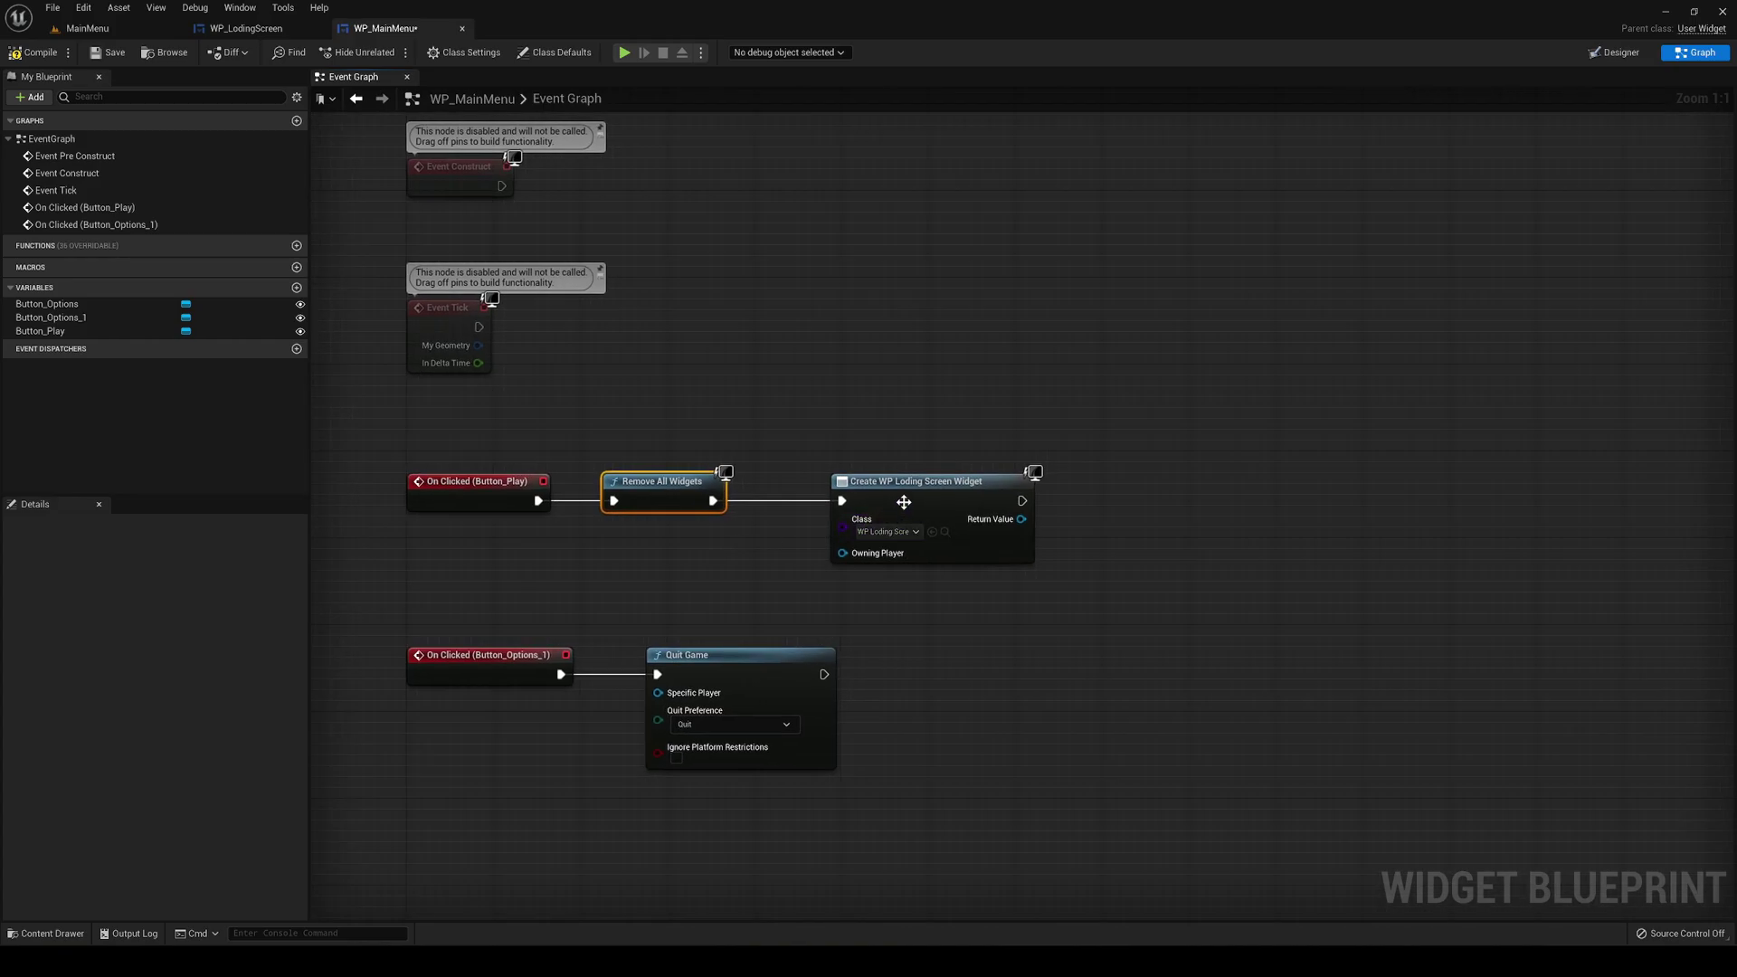
drag(904, 503, 870, 503)
Connect a Get Player Controller node to the Owning Player input of the Create Widget node
click(637, 524)
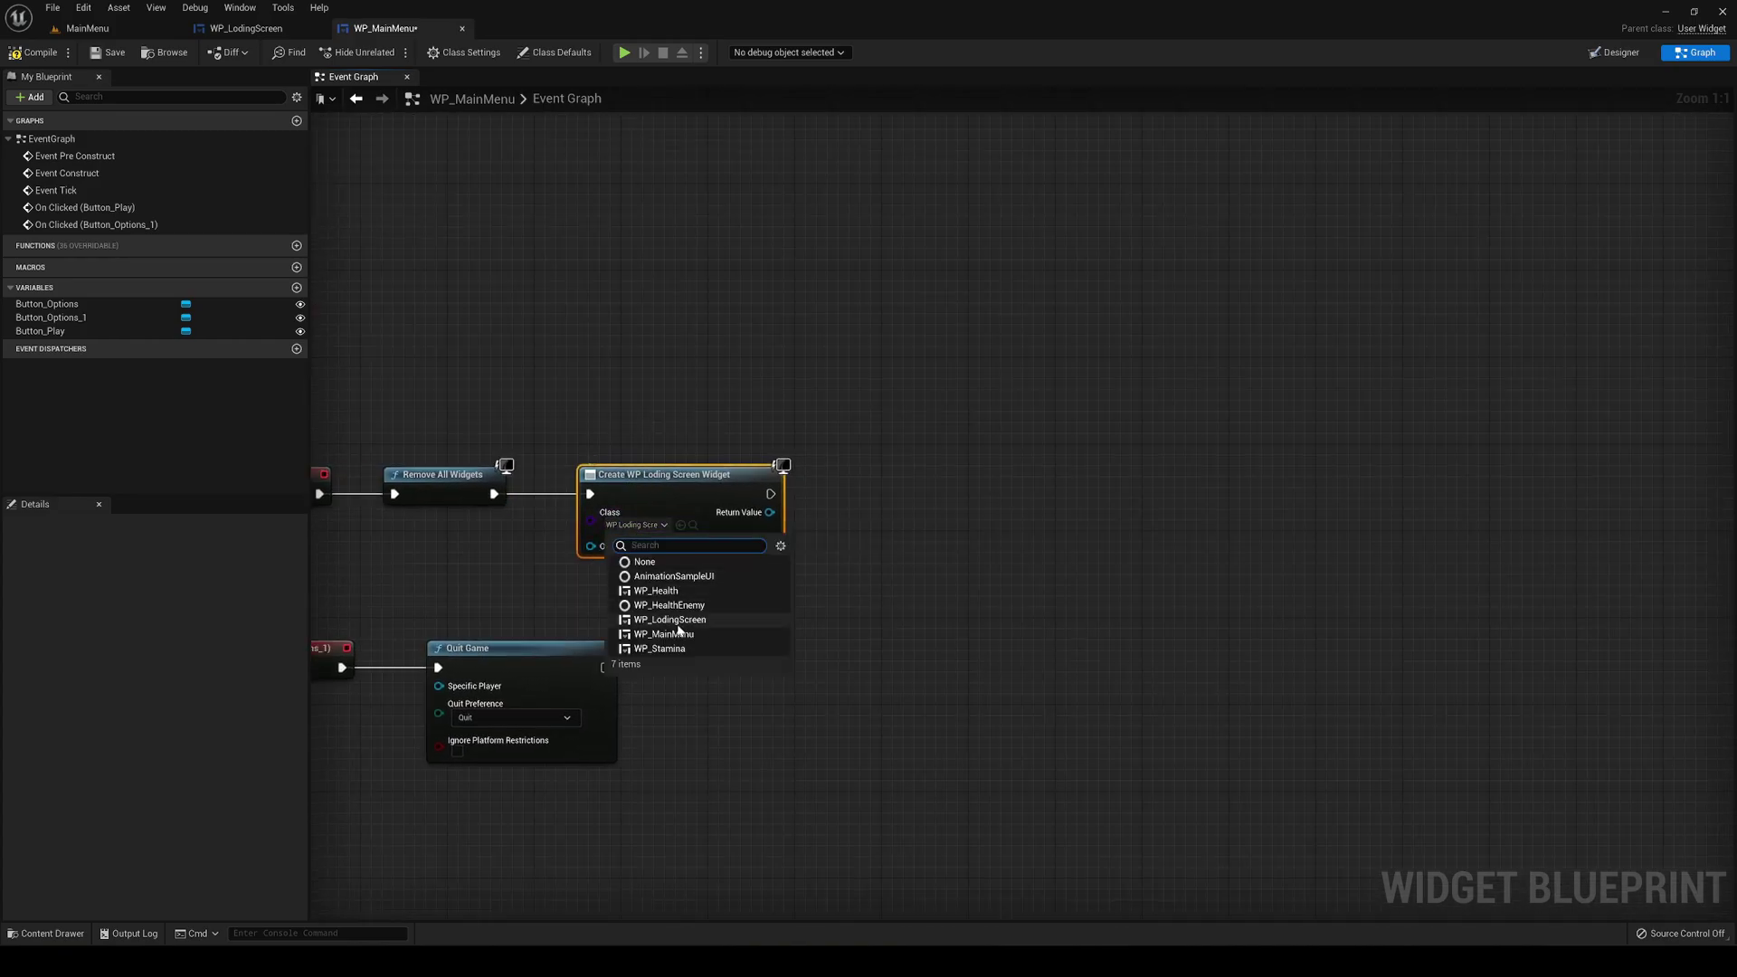
click(799, 631)
right_drag(800, 631, 916, 630)
drag(706, 545, 613, 554)
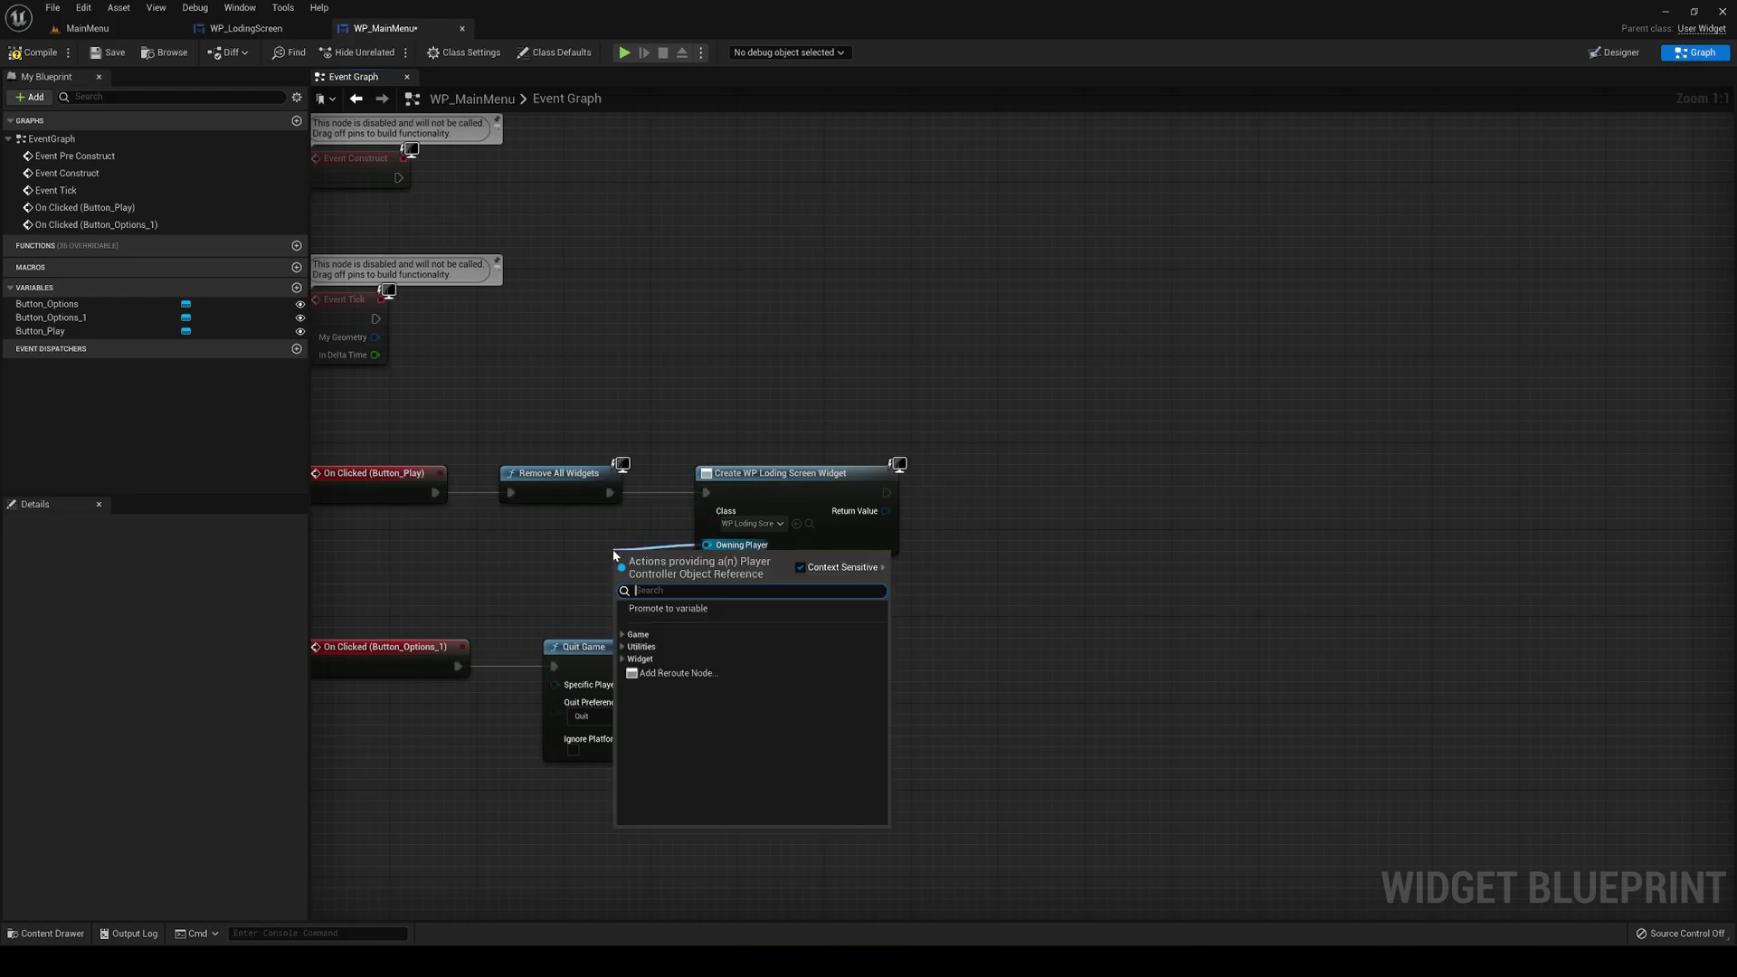
text(get player)
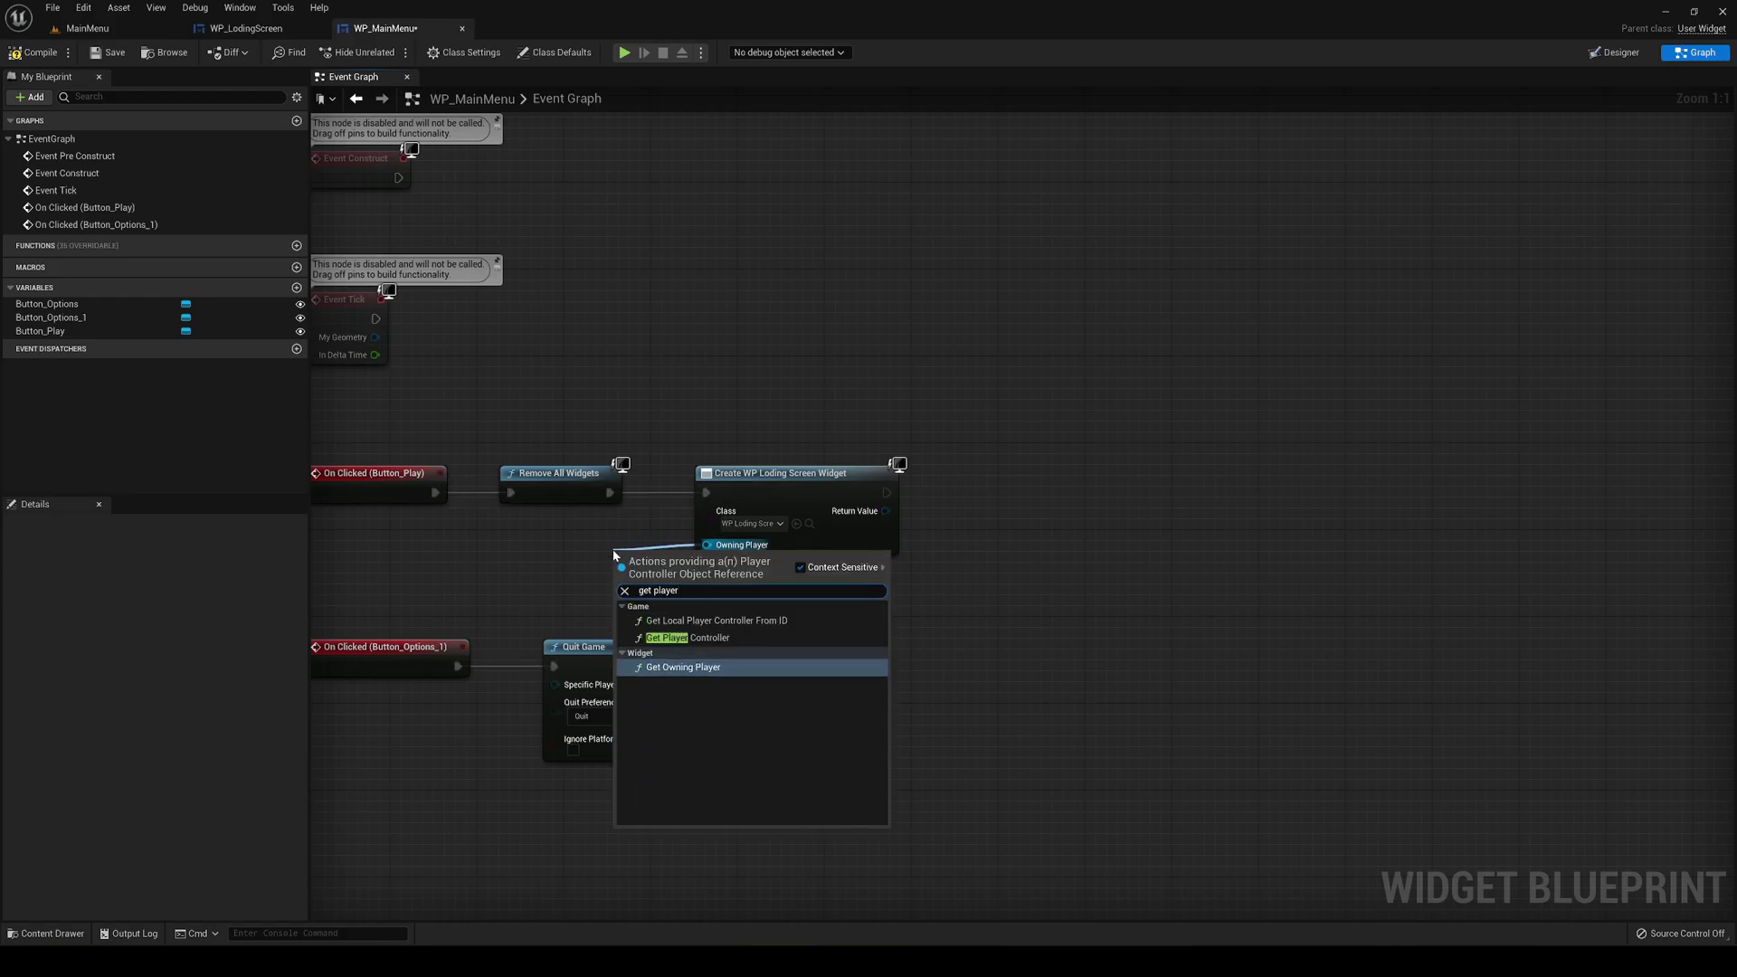
click(731, 638)
drag(686, 562, 534, 551)
Add an Add to Viewport node fed by the Create Widget node's return value
right_drag(840, 555, 666, 551)
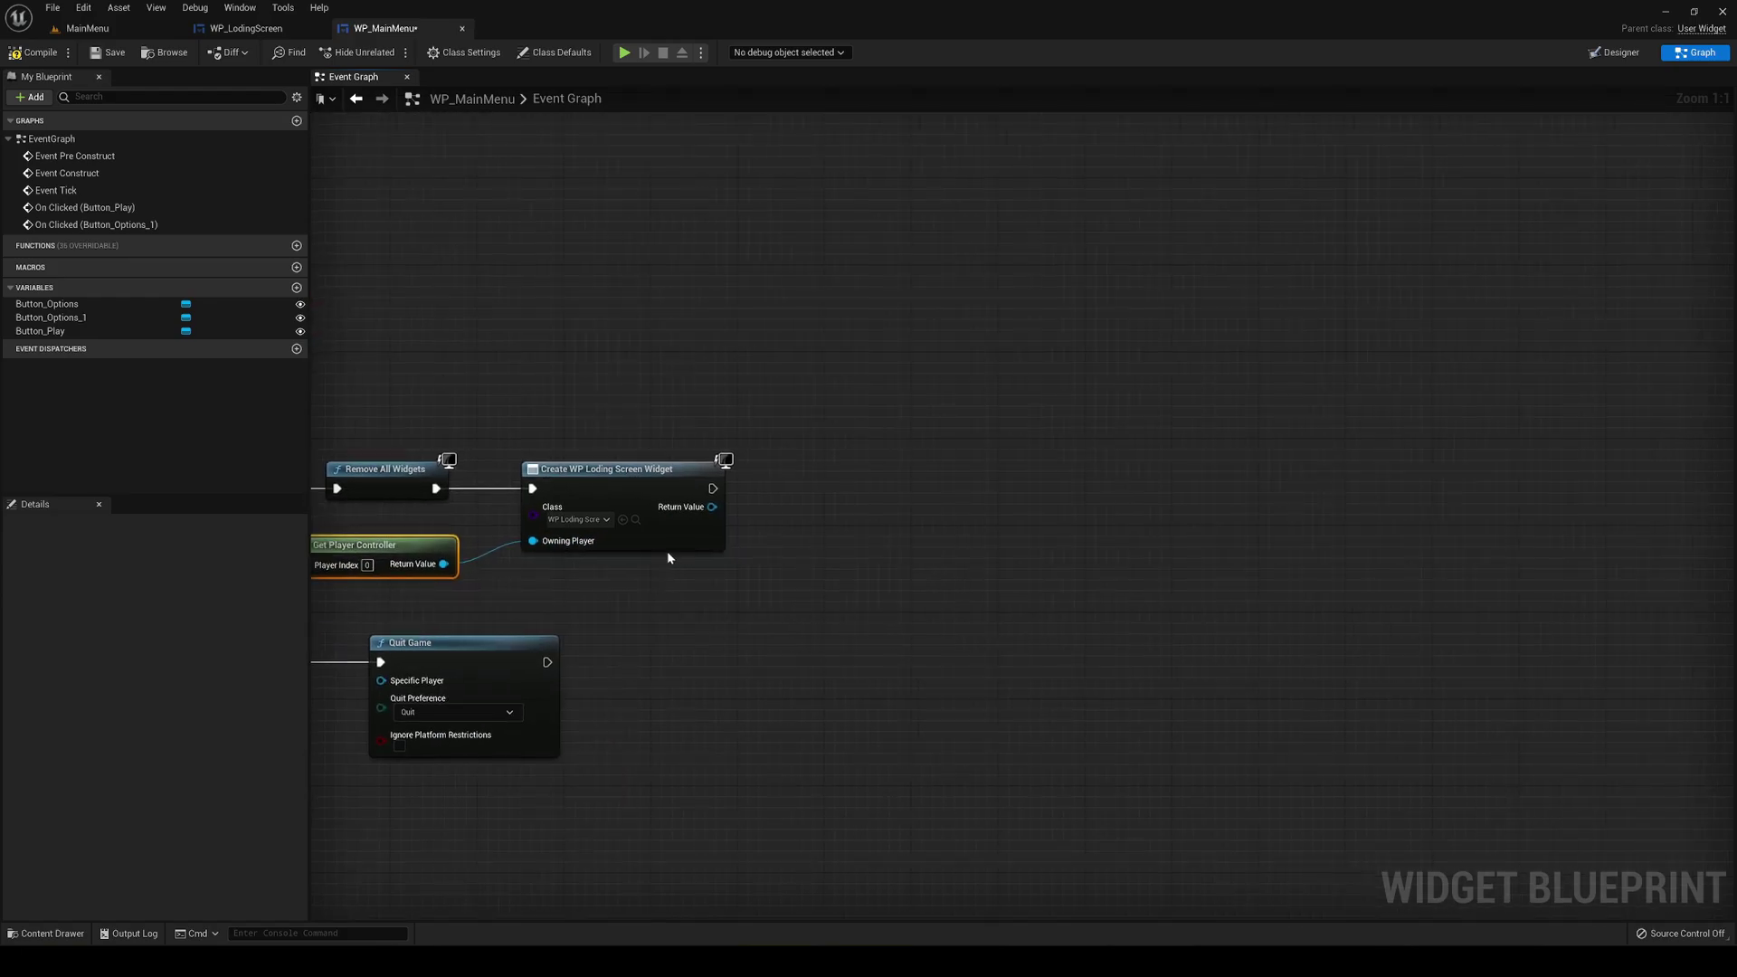
drag(667, 510, 878, 475)
text(add)
click(896, 567)
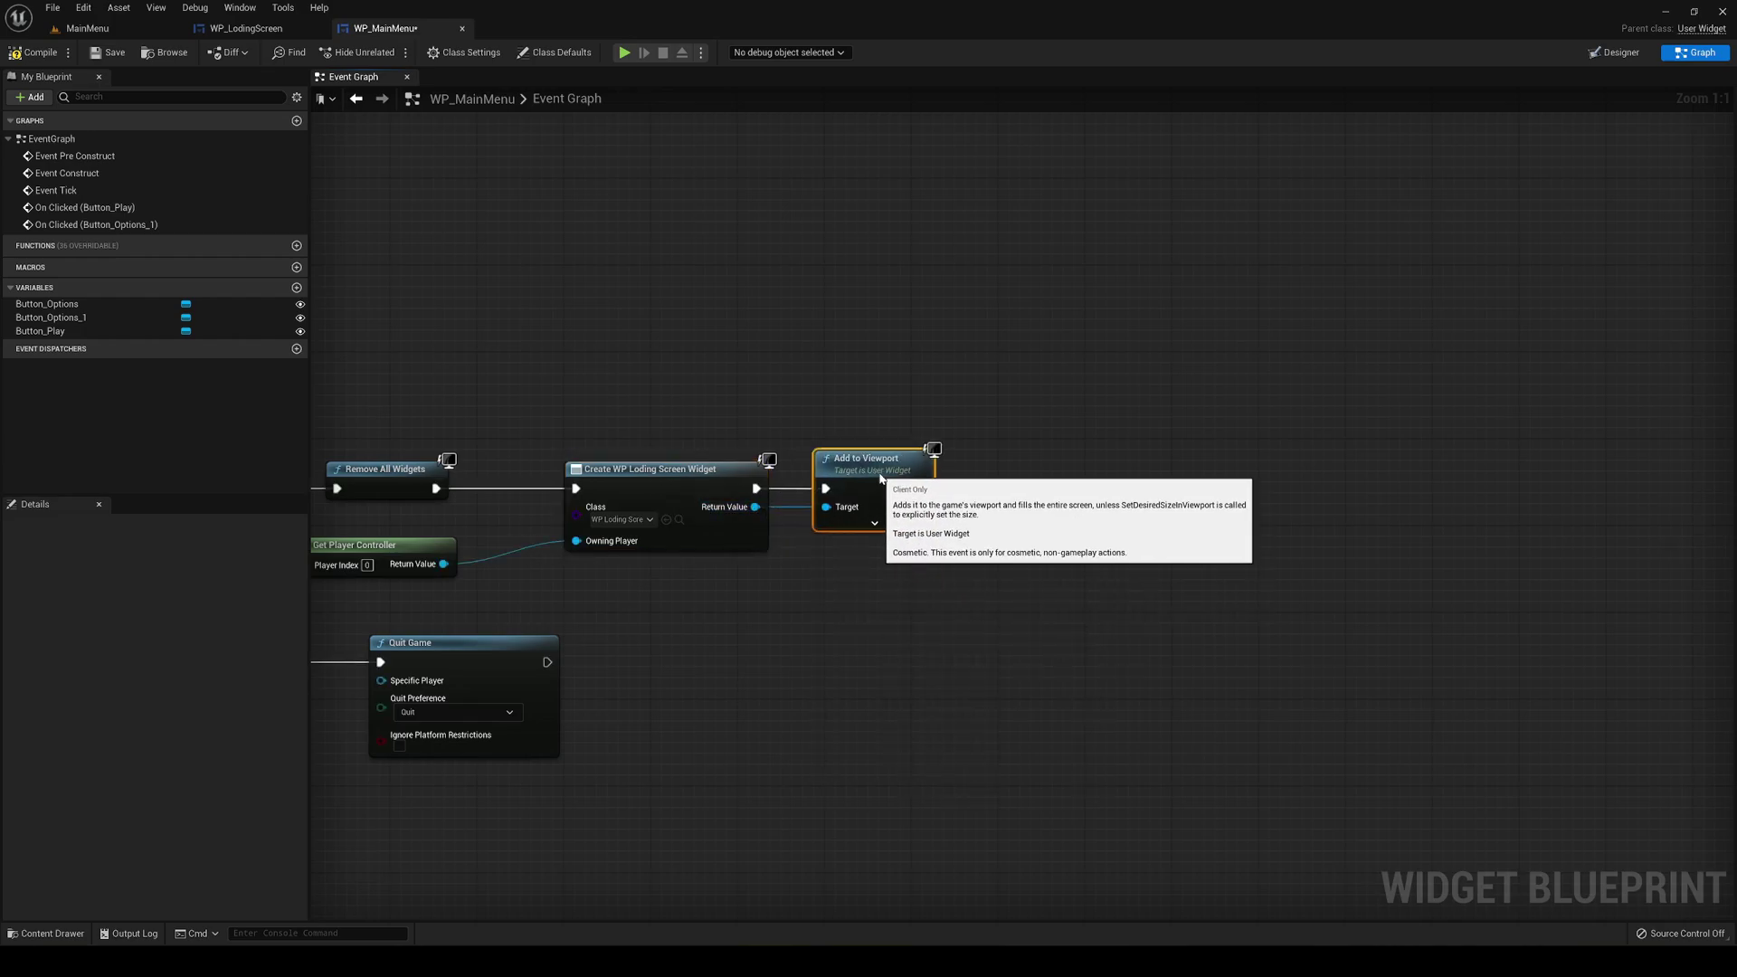
Add a Delay node after the Add to Viewport node
right_drag(1014, 527, 758, 557)
drag(666, 518, 738, 520)
text(dela)
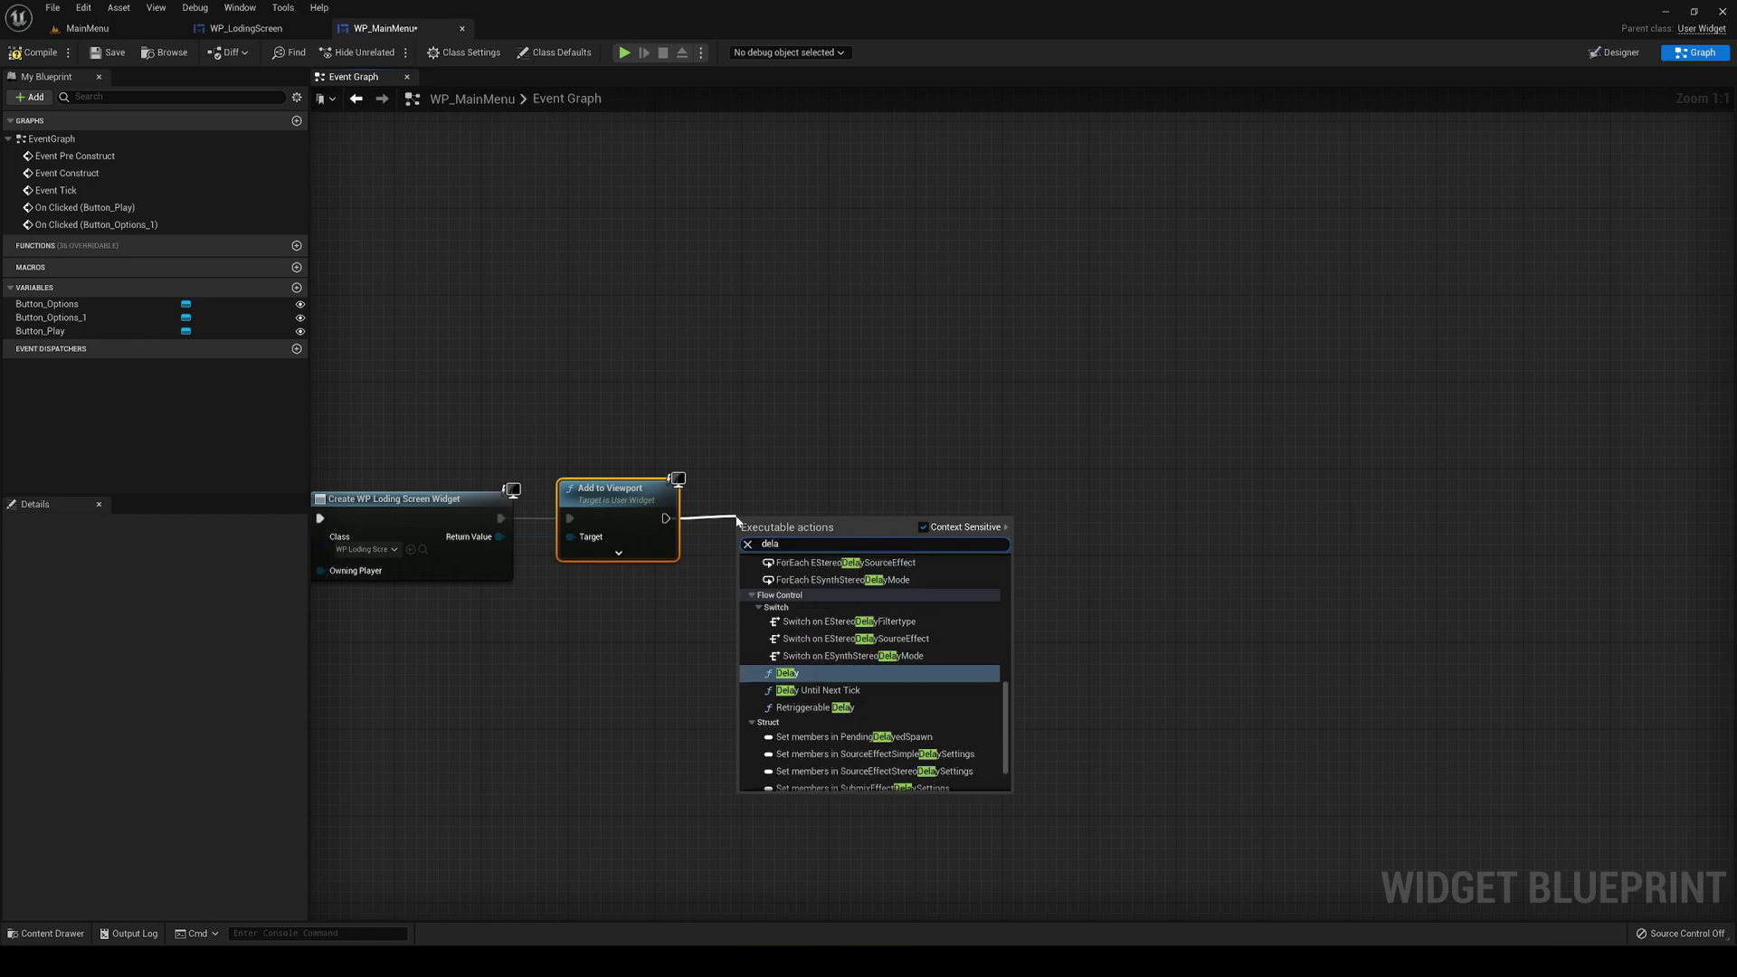
key(Return)
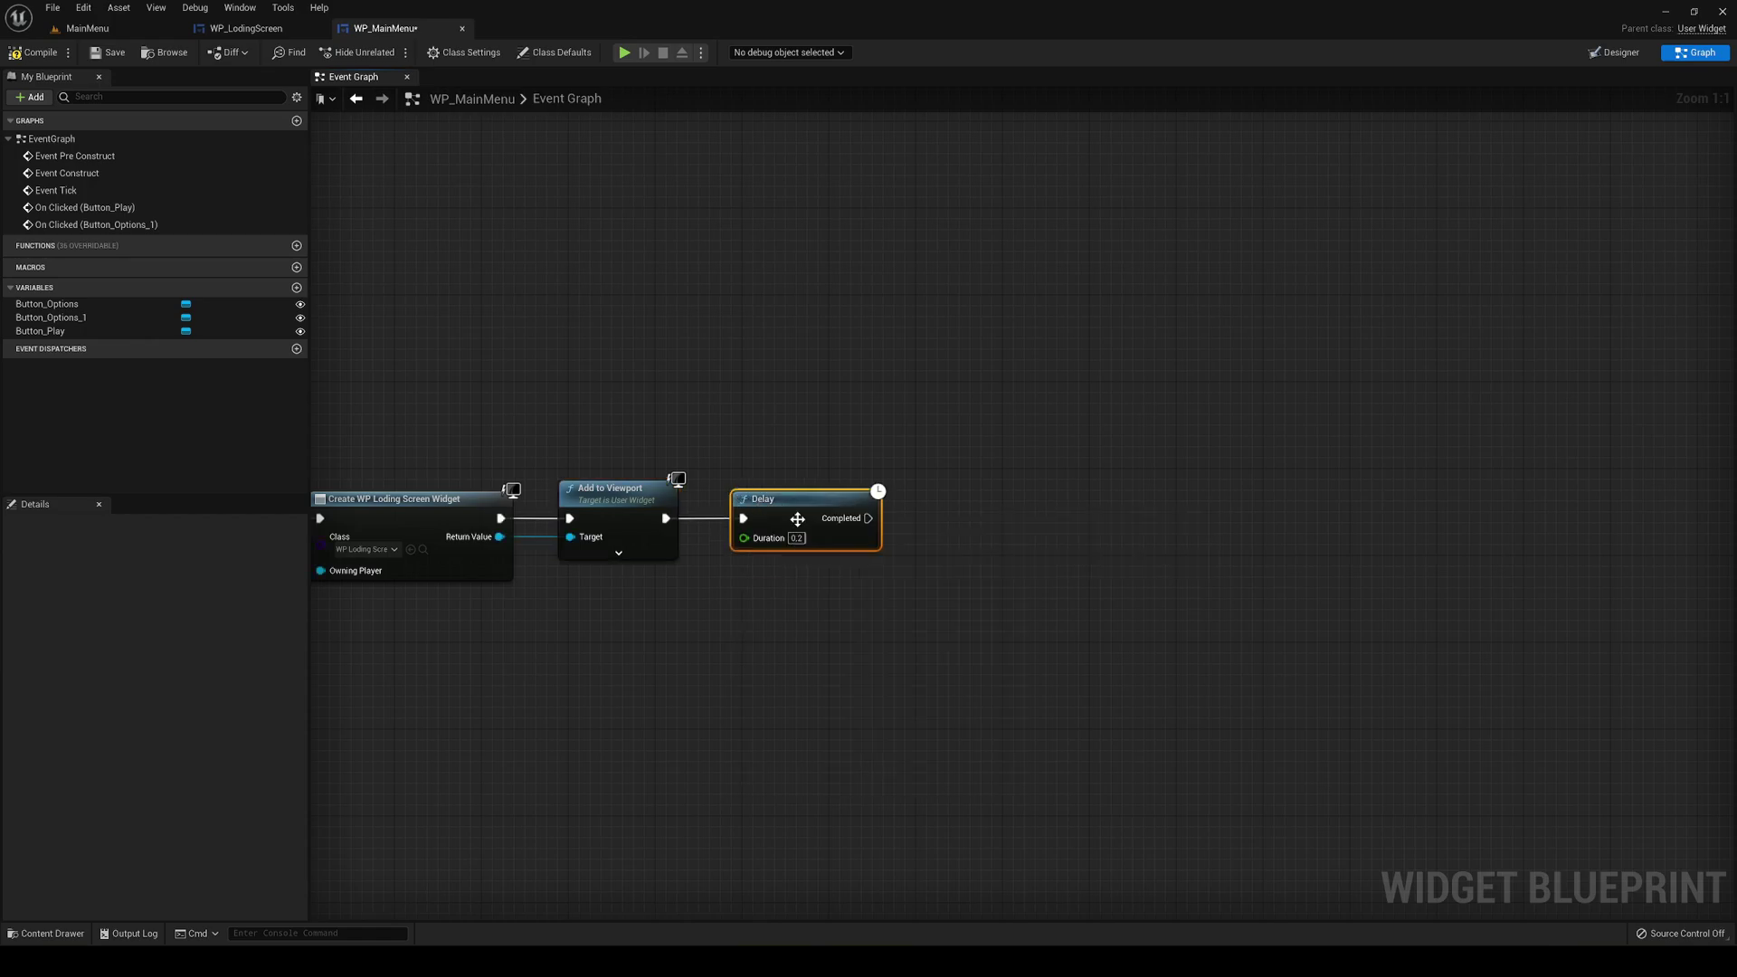
Add an Open Level (by Name) node after the Delay and set its level name to ThirdPersonMap
right_drag(841, 579, 681, 595)
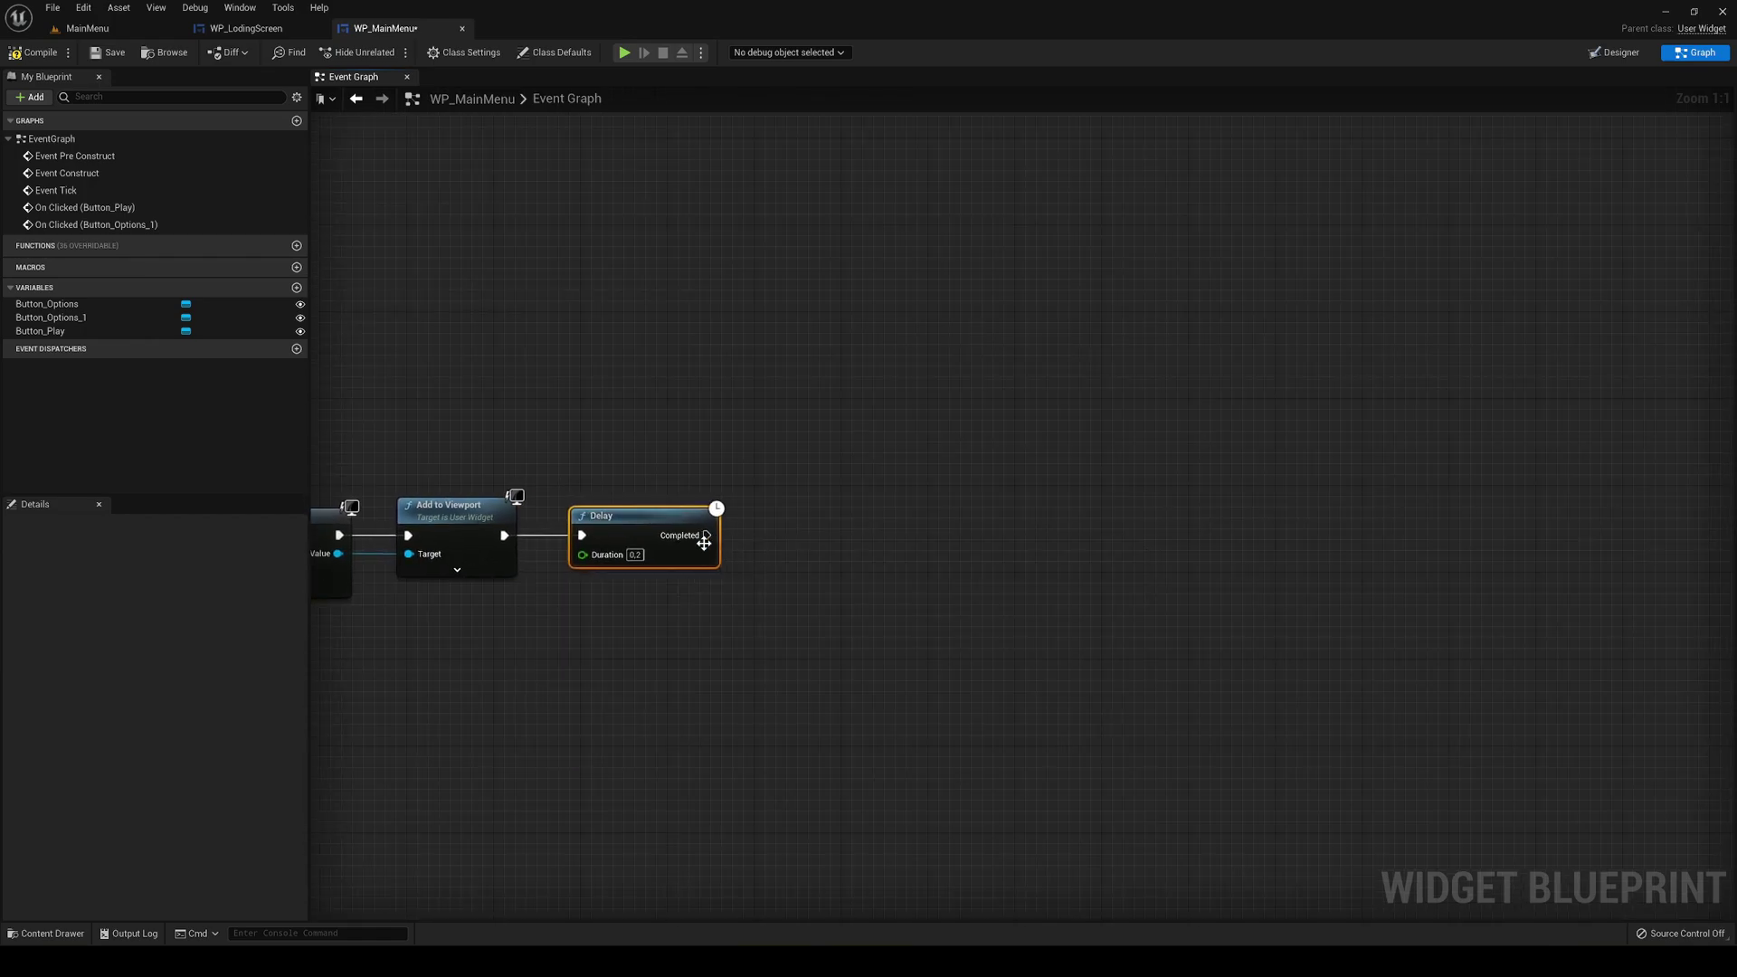
mouse_move(705, 539)
mouse_down()
mouse_move(758, 551)
mouse_move(737, 541)
mouse_up()
text(open le)
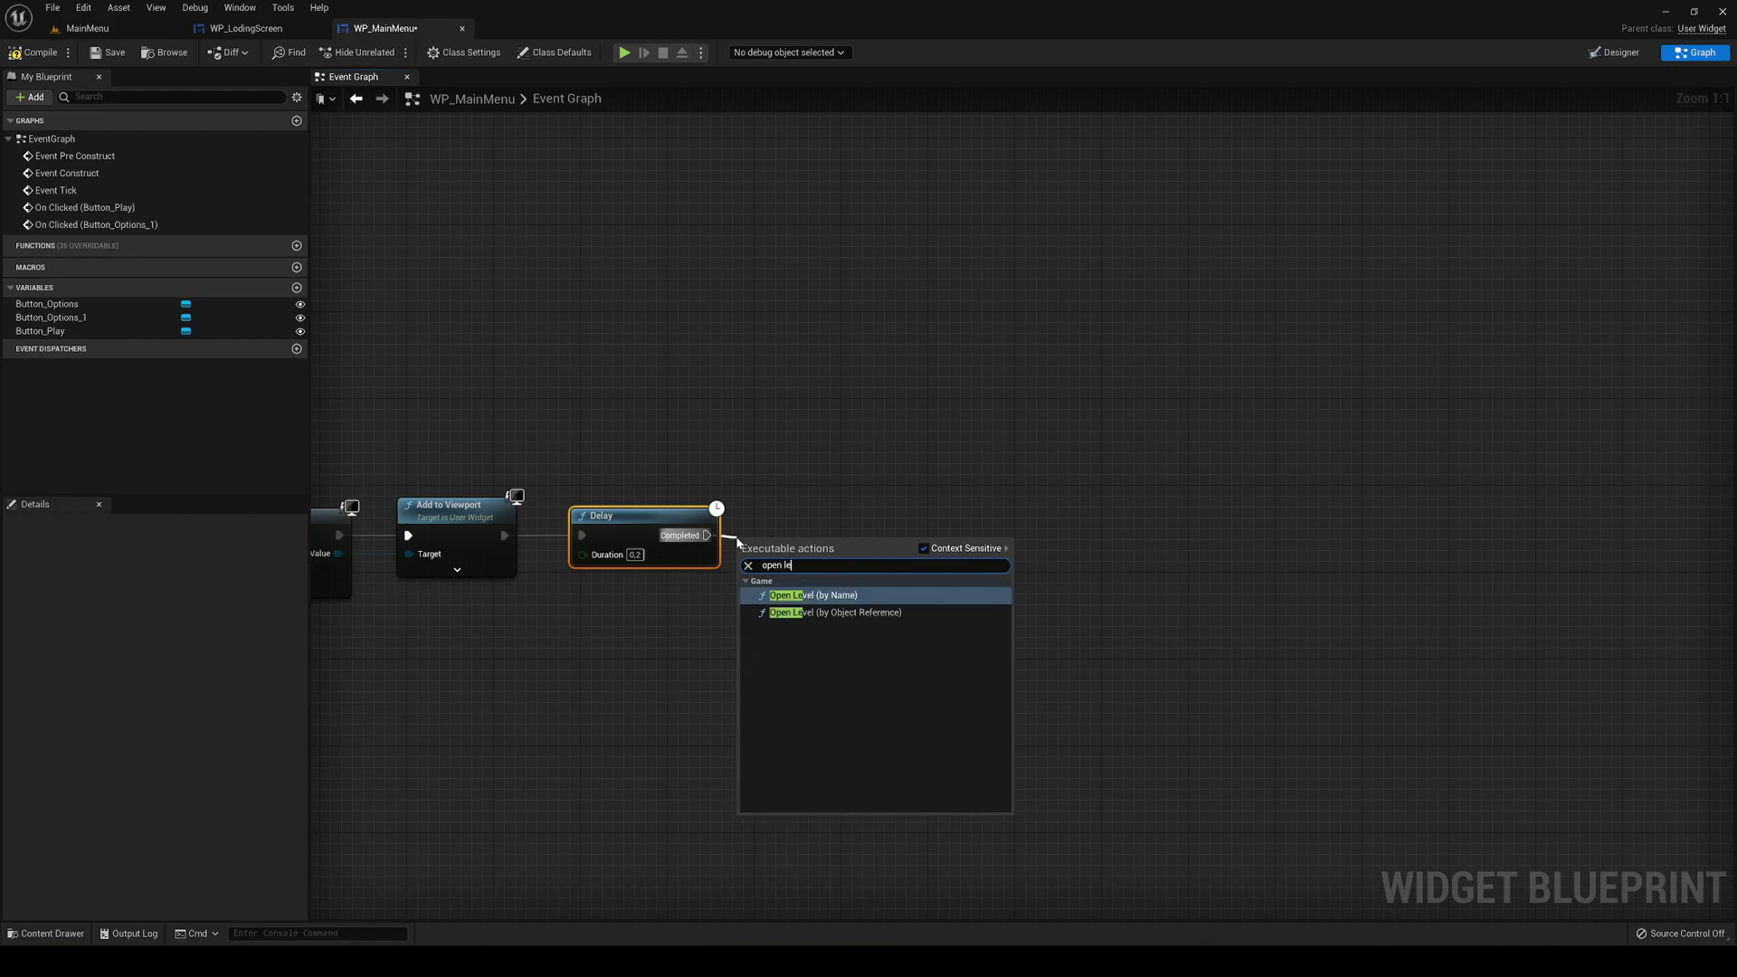
text(v)
key(Return)
drag(765, 548, 830, 516)
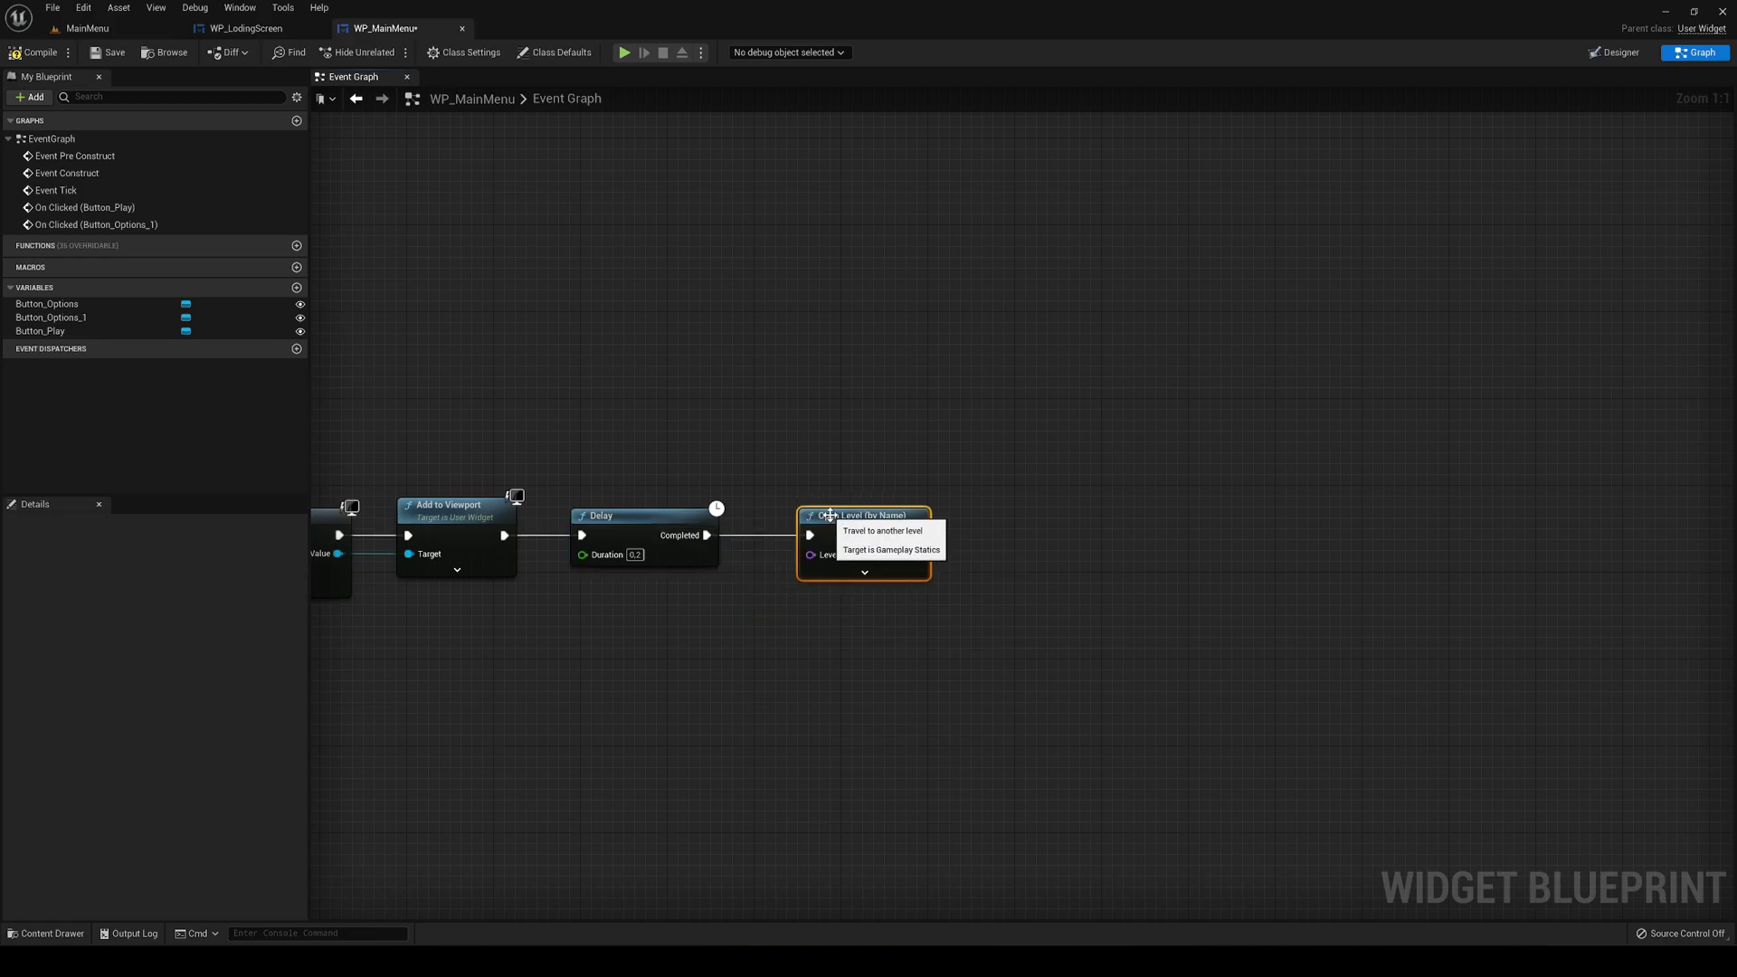
click(885, 555)
text(ThirdPersonMap)
right_drag(889, 627, 953, 625)
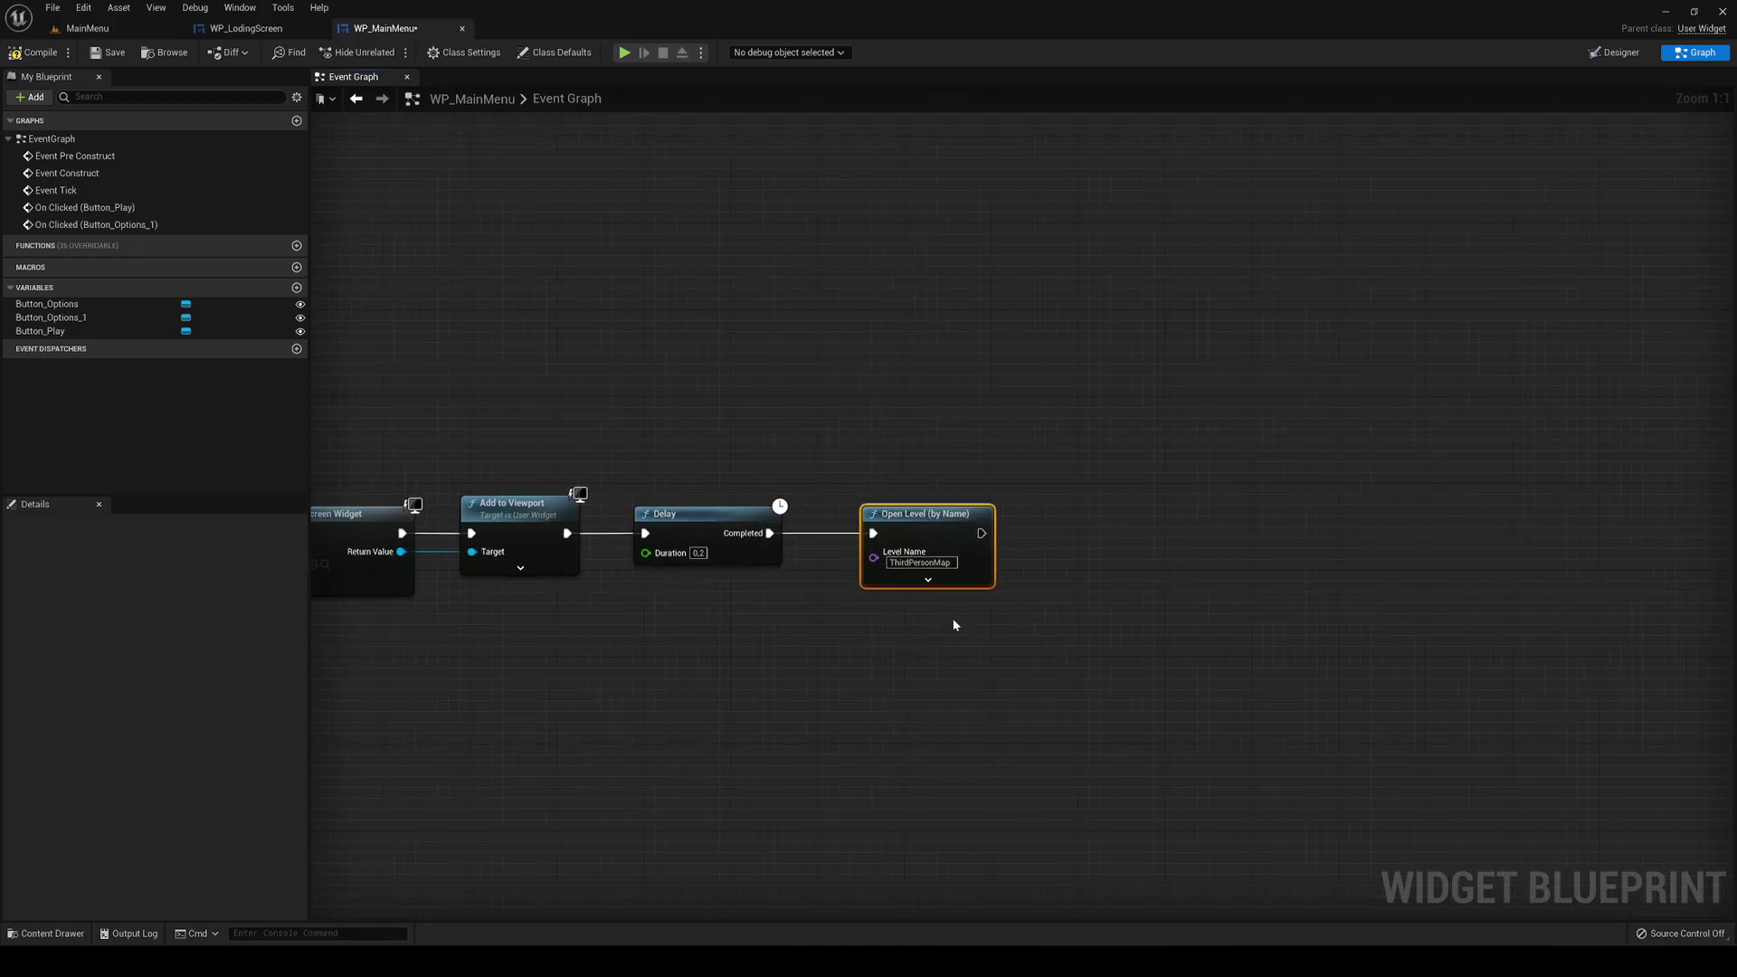
Compile and save the WP_MainMenu widget blueprint
scroll(1109, 655, down, 2)
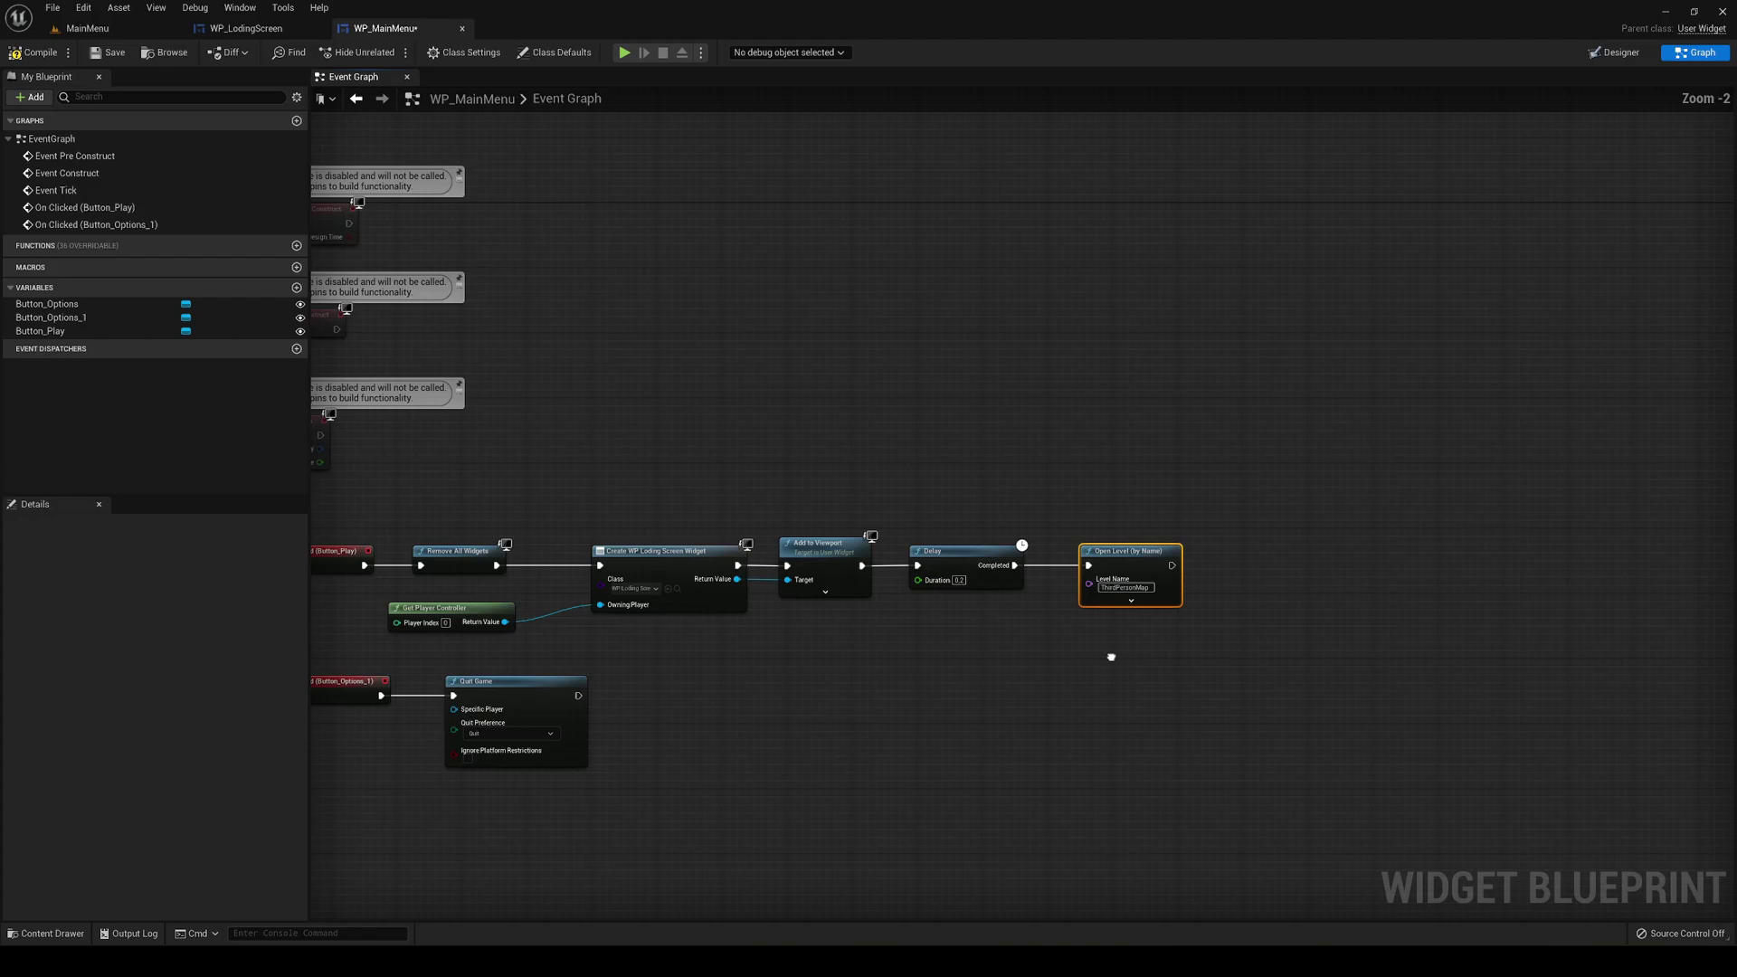
click(51, 54)
click(106, 56)
Run the MainMenu level, start the game with the PLAY button to test the loading screen, and stop the session
click(89, 28)
click(290, 54)
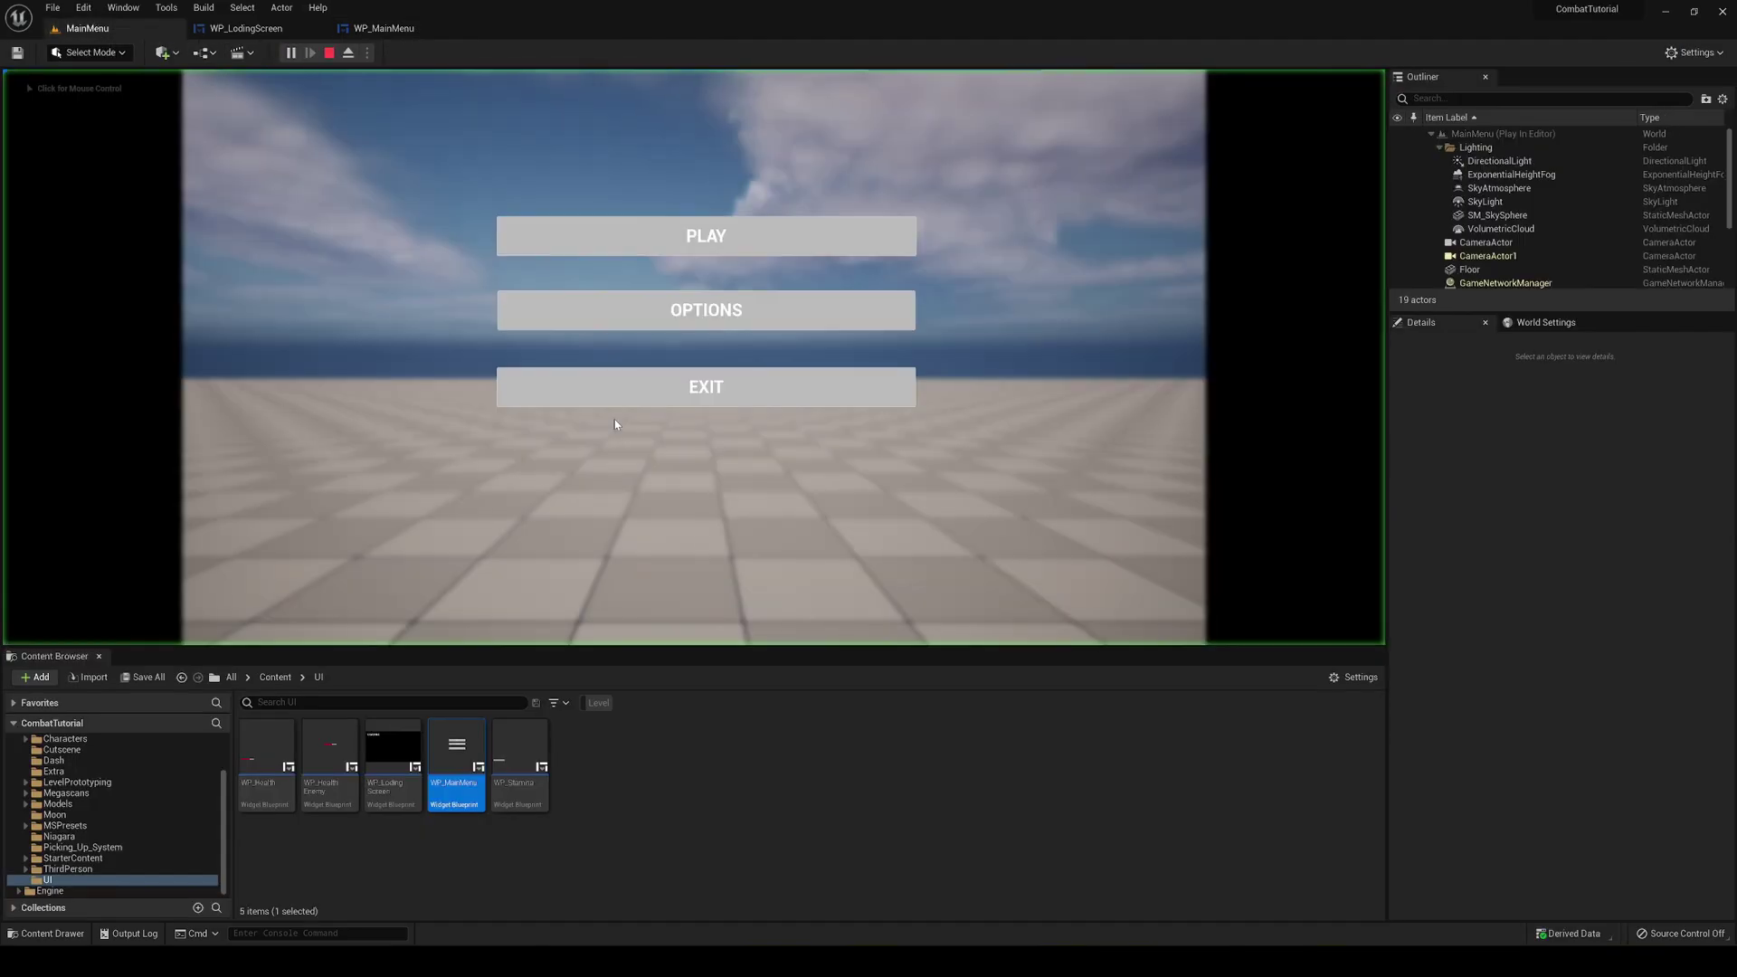
click(615, 420)
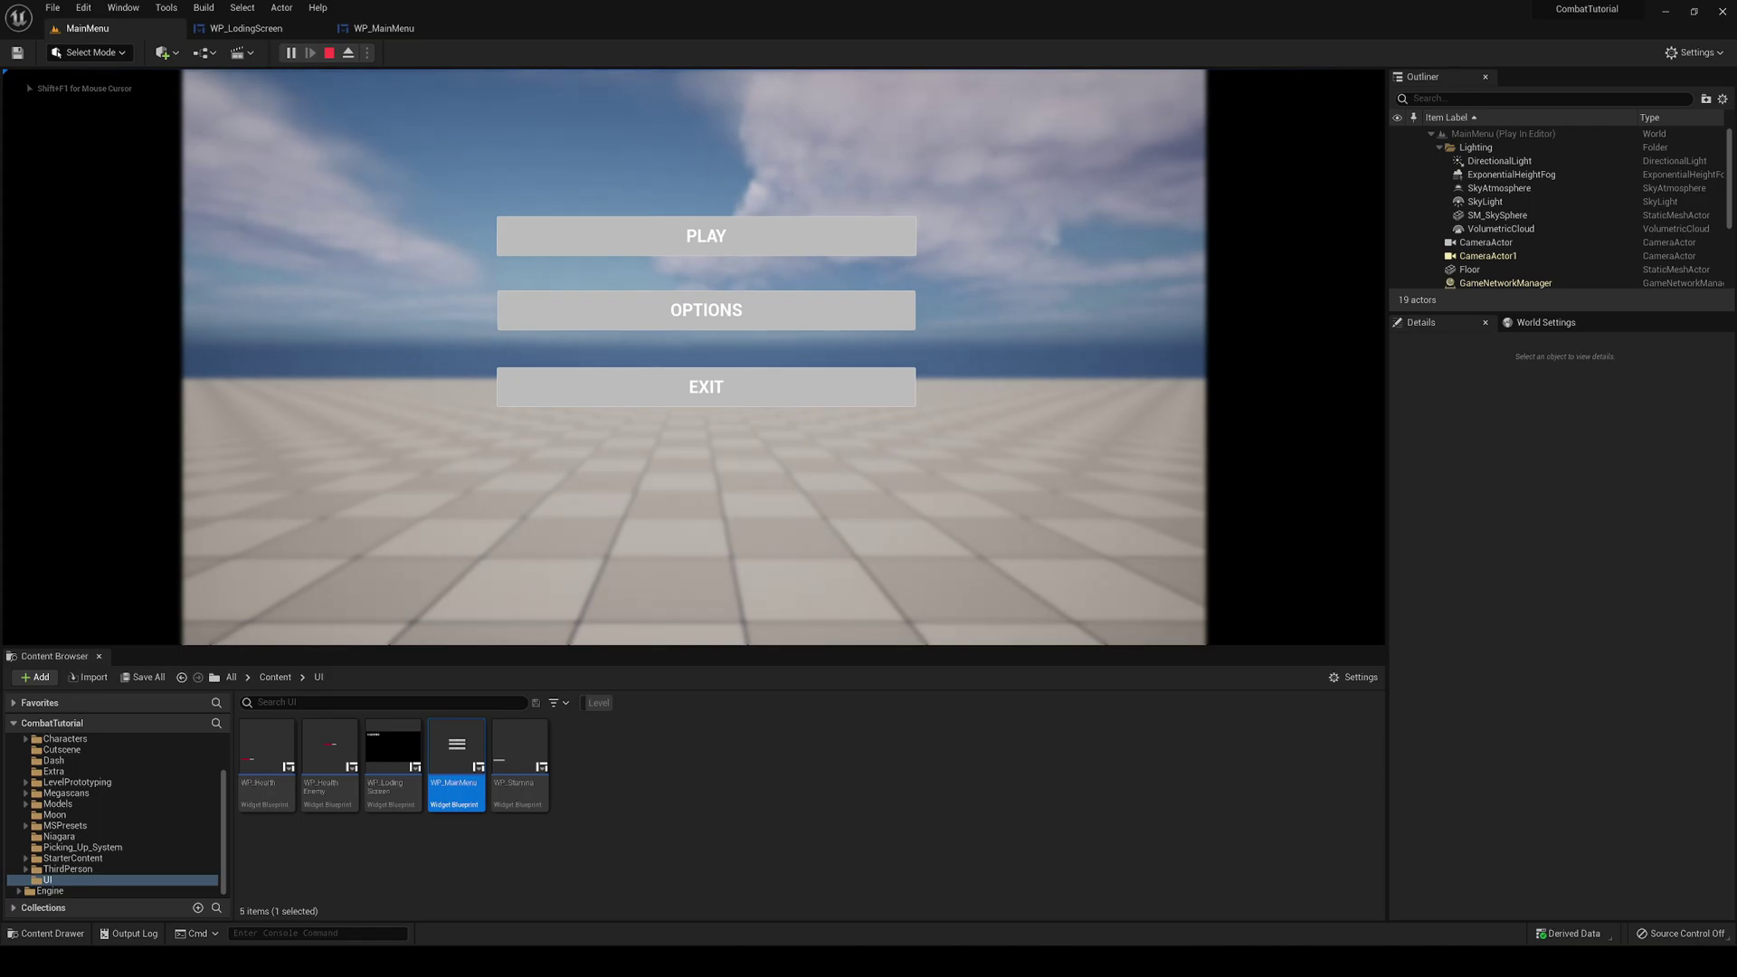
key(shift+F1)
click(710, 239)
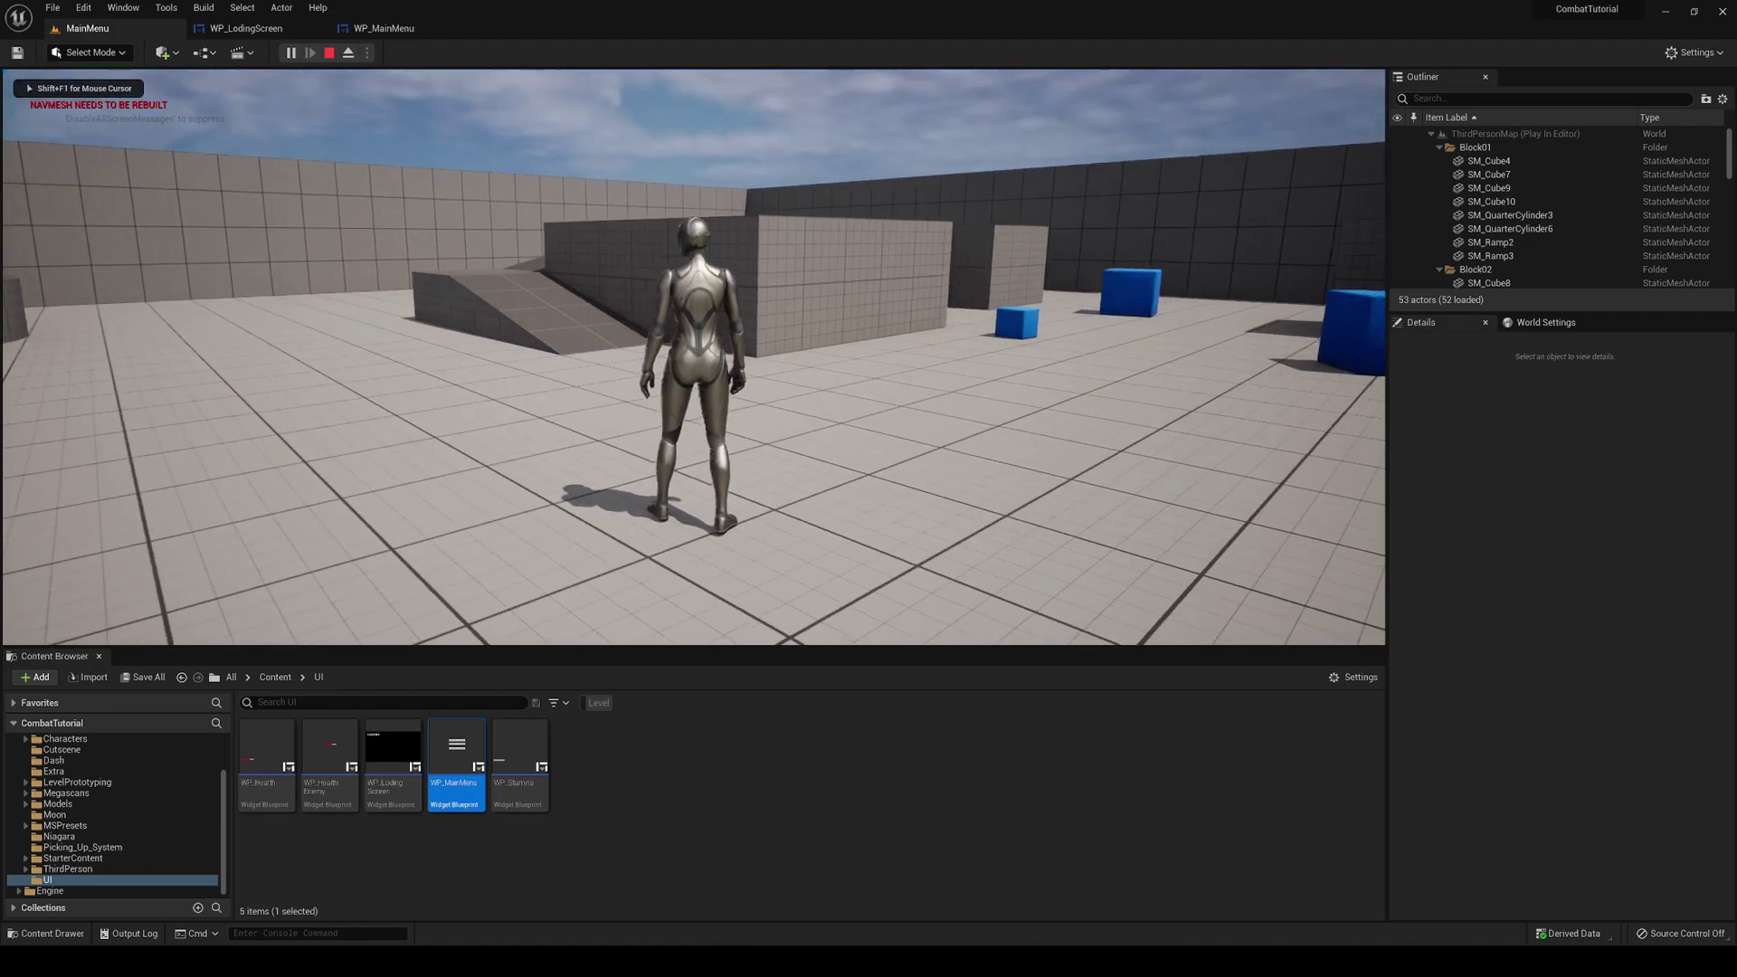
key(a)
key(Escape)
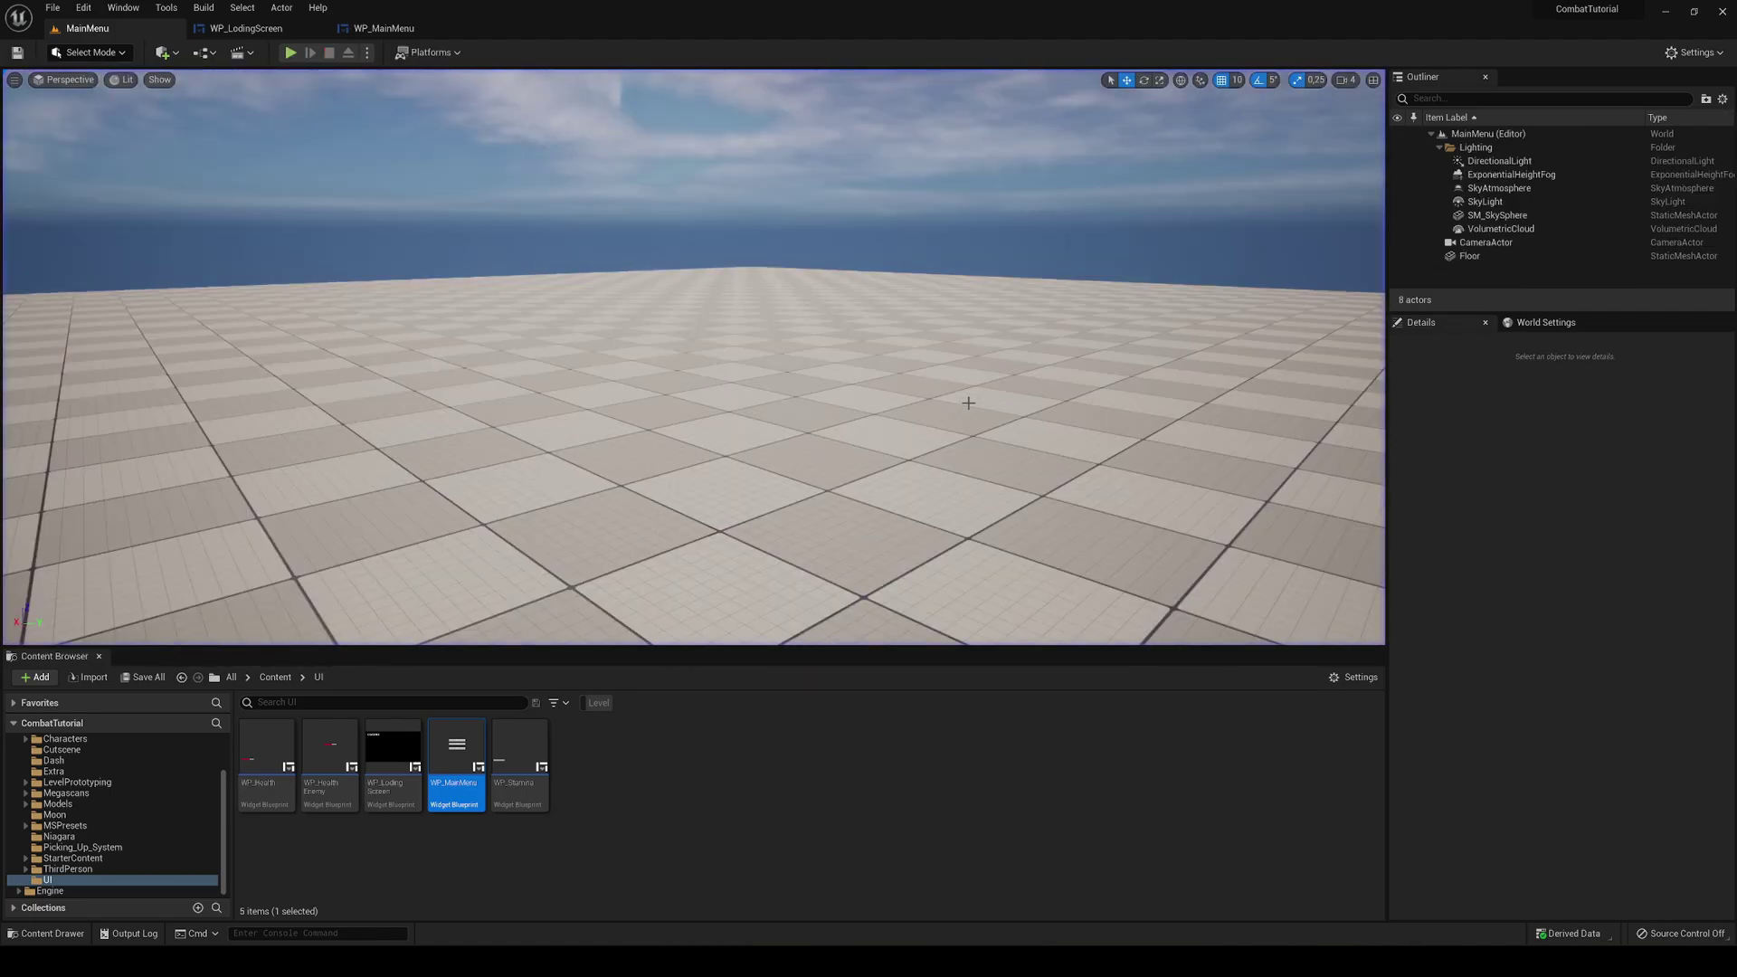